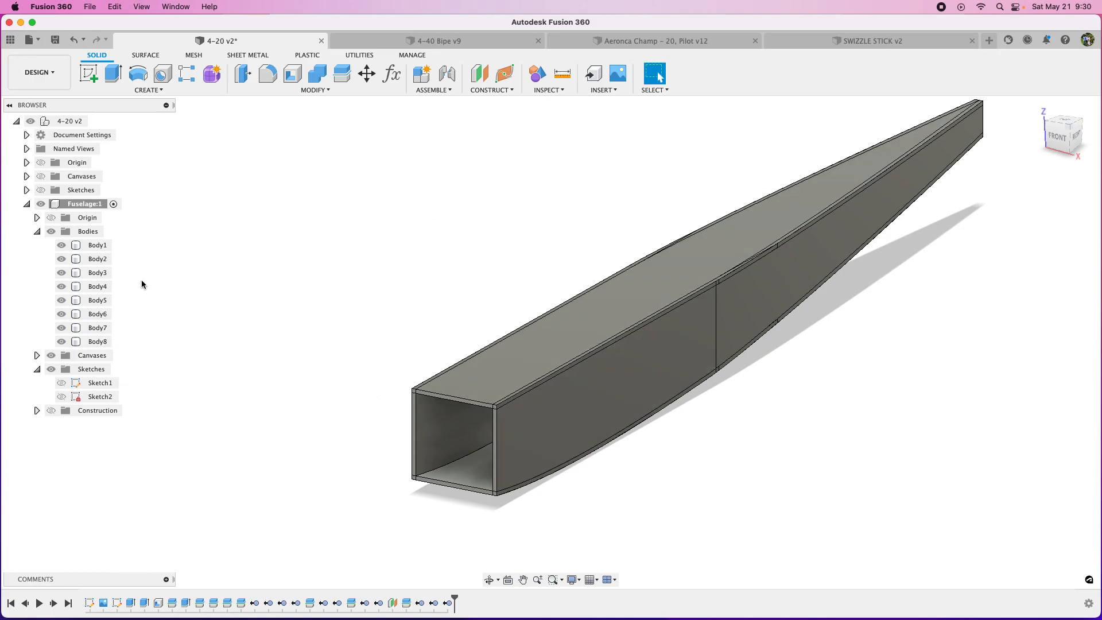
Step: Switch to the SWIZZLE STICK design and examine how its landing gear attaches beneath the fuselage
{"action": "left_click", "coordinate": [842, 43]}
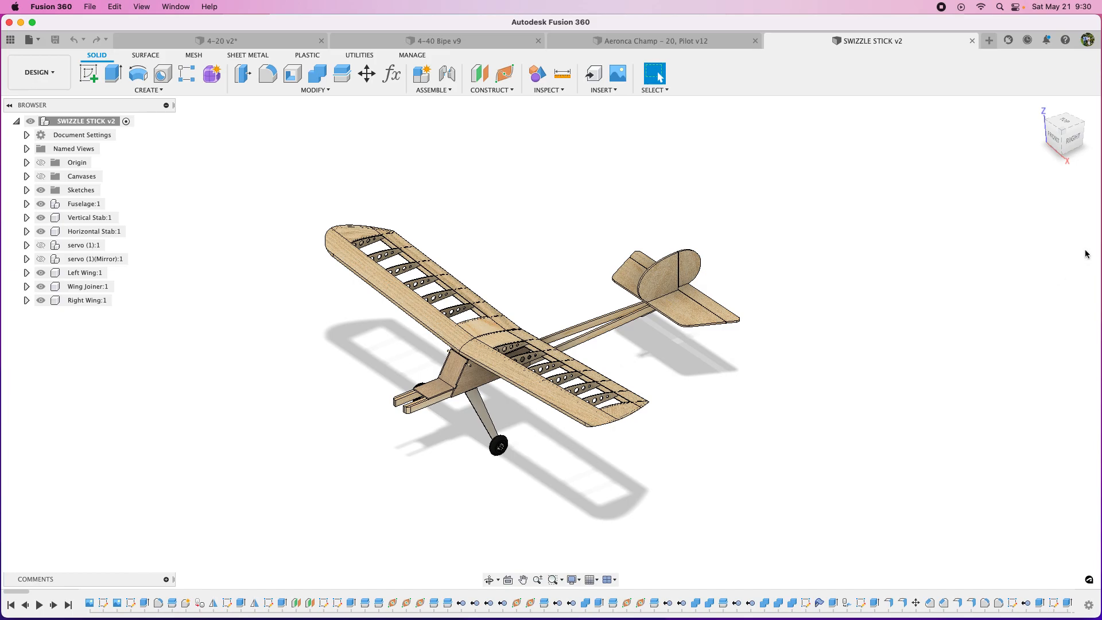
{"action": "left_click", "coordinate": [1063, 142]}
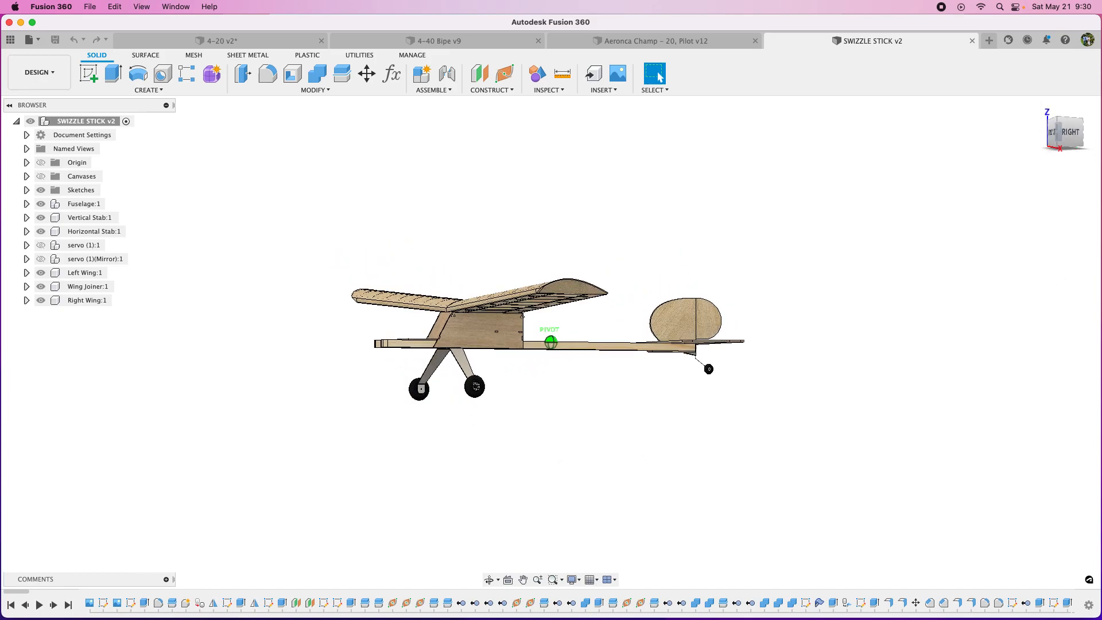
{"action": "mouse_move", "coordinate": [1065, 137]}
{"action": "left_mouse_down"}
{"action": "mouse_move", "coordinate": [1078, 176]}
{"action": "mouse_move", "coordinate": [1080, 145]}
{"action": "mouse_move", "coordinate": [1067, 143]}
{"action": "mouse_move", "coordinate": [1070, 176]}
{"action": "mouse_move", "coordinate": [1069, 140]}
{"action": "mouse_move", "coordinate": [1070, 164]}
{"action": "left_mouse_up"}
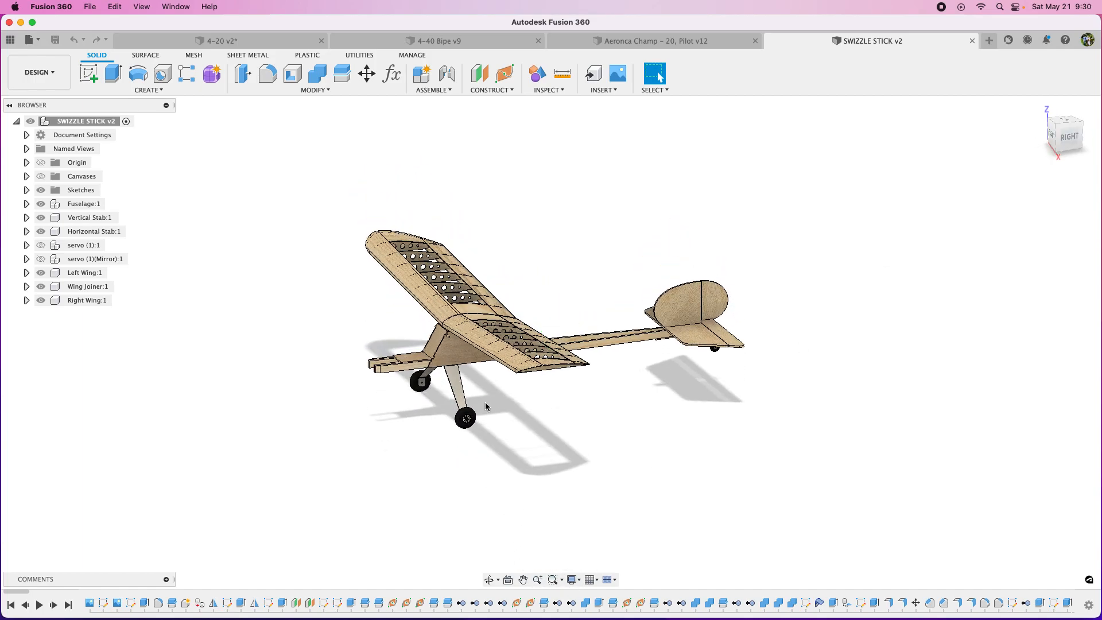
{"action": "scroll", "coordinate": [433, 359], "scroll_direction": "up", "scroll_amount": 10}
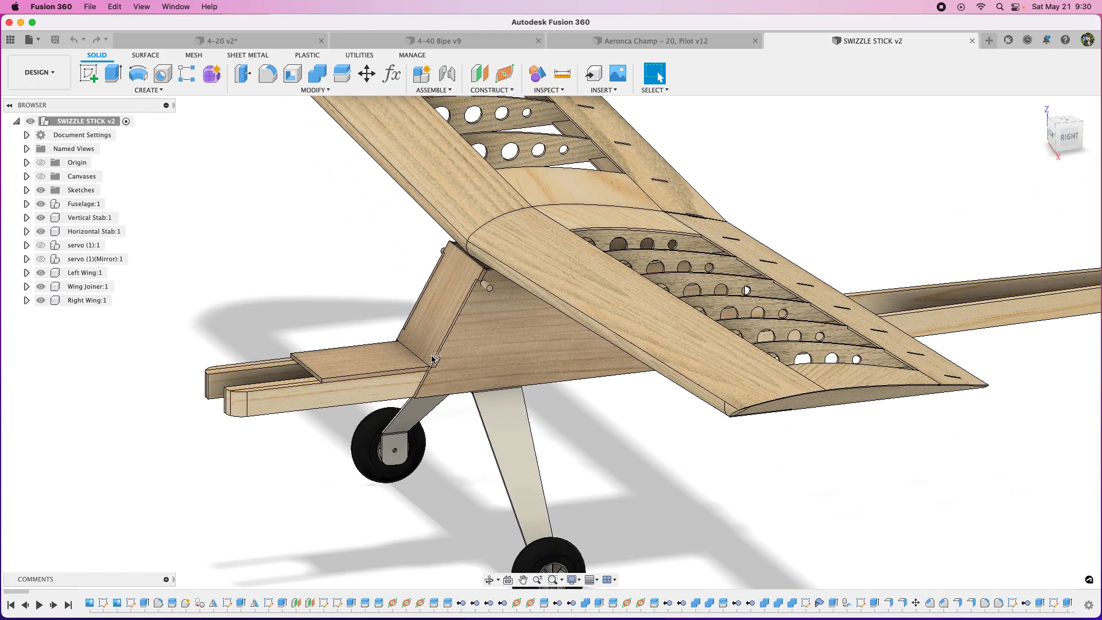
{"action": "scroll", "coordinate": [498, 418], "scroll_direction": "down", "scroll_amount": 8}
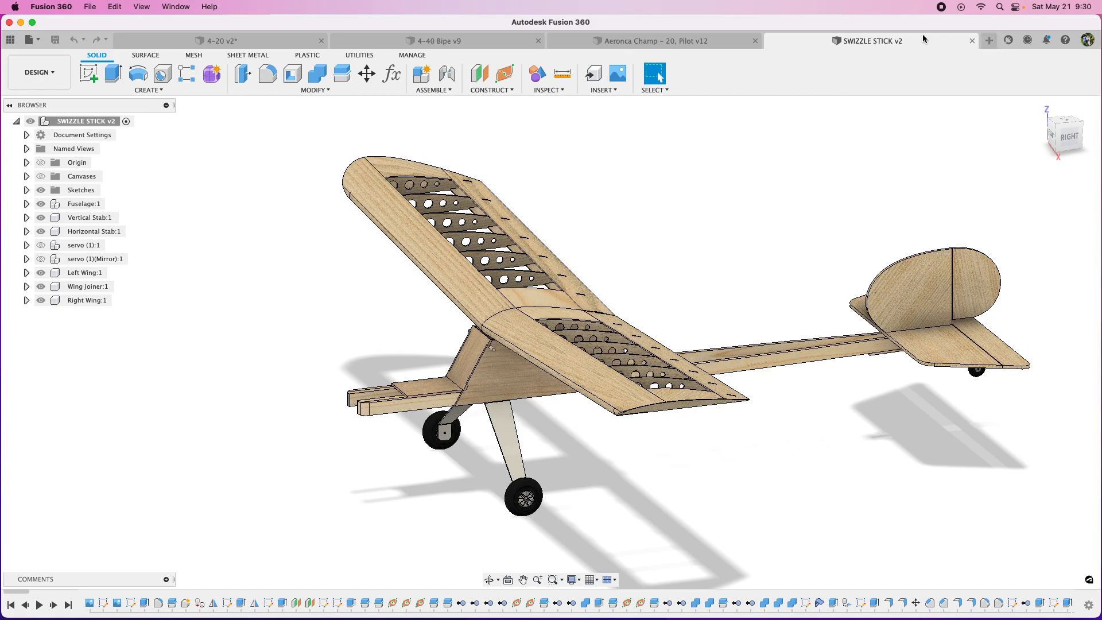
Step: Switch to the Aeronca Champ design and examine its landing gear, fuselage underside and side framing
{"action": "left_click", "coordinate": [656, 41]}
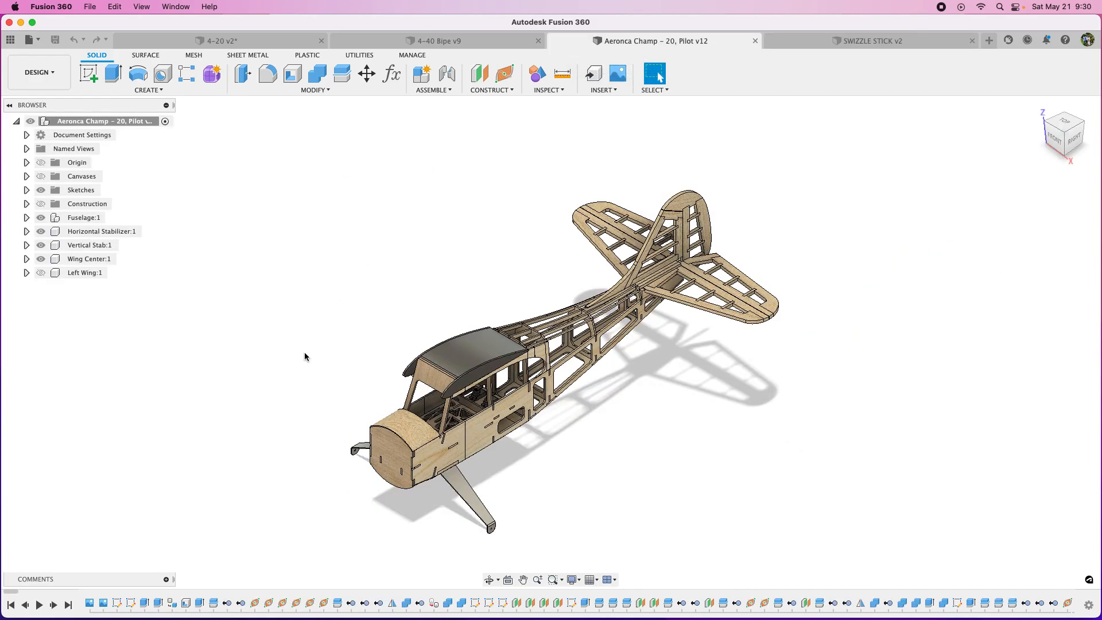
{"action": "left_click", "coordinate": [1073, 140]}
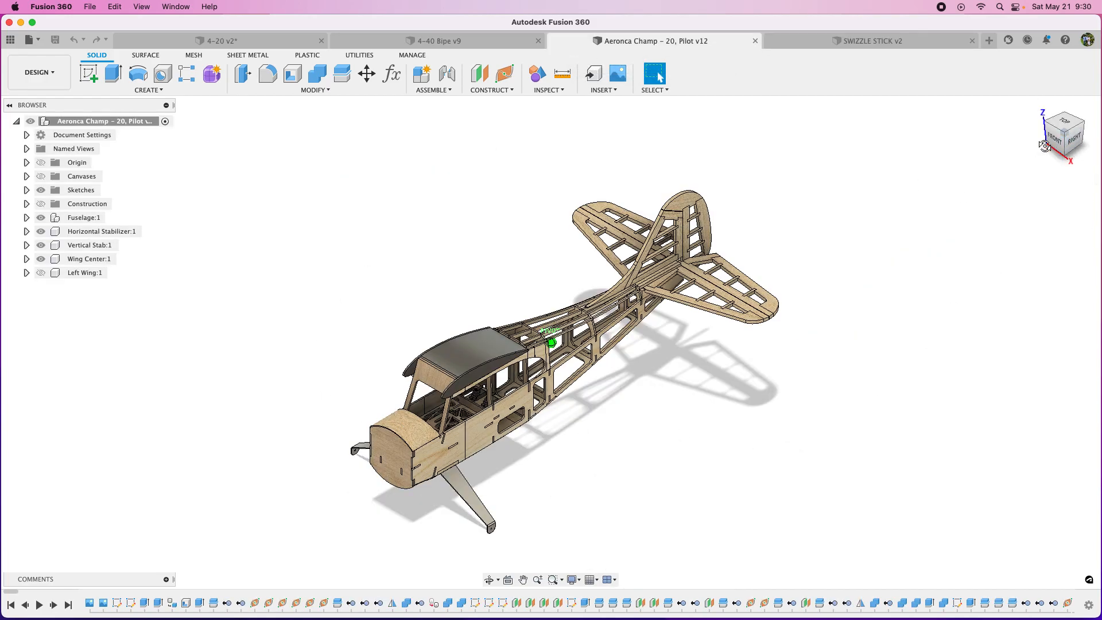
{"action": "middle_click_drag", "start_coordinate": [313, 287], "coordinate": [400, 337], "text": "shift"}
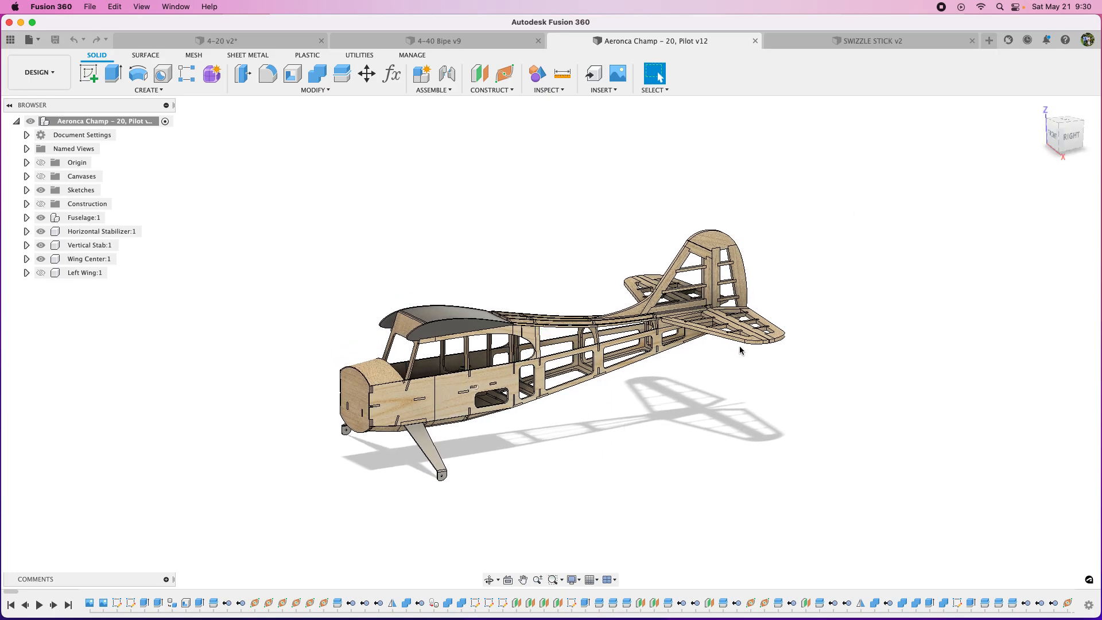
{"action": "left_click_drag", "start_coordinate": [1072, 140], "coordinate": [1034, 102]}
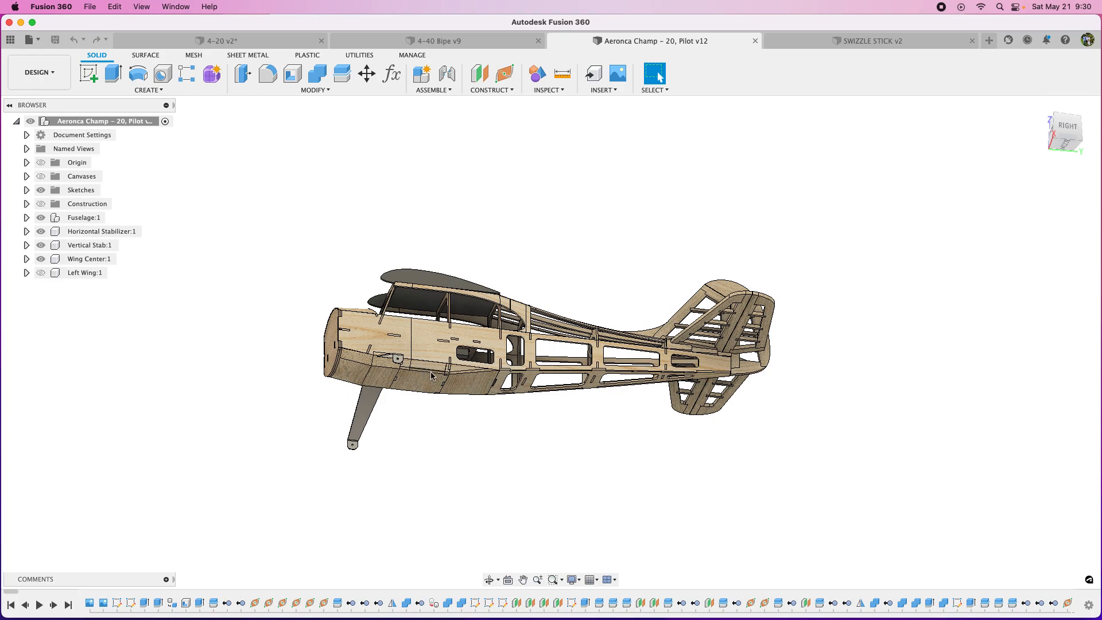
{"action": "scroll", "coordinate": [431, 375], "scroll_direction": "up", "scroll_amount": 5}
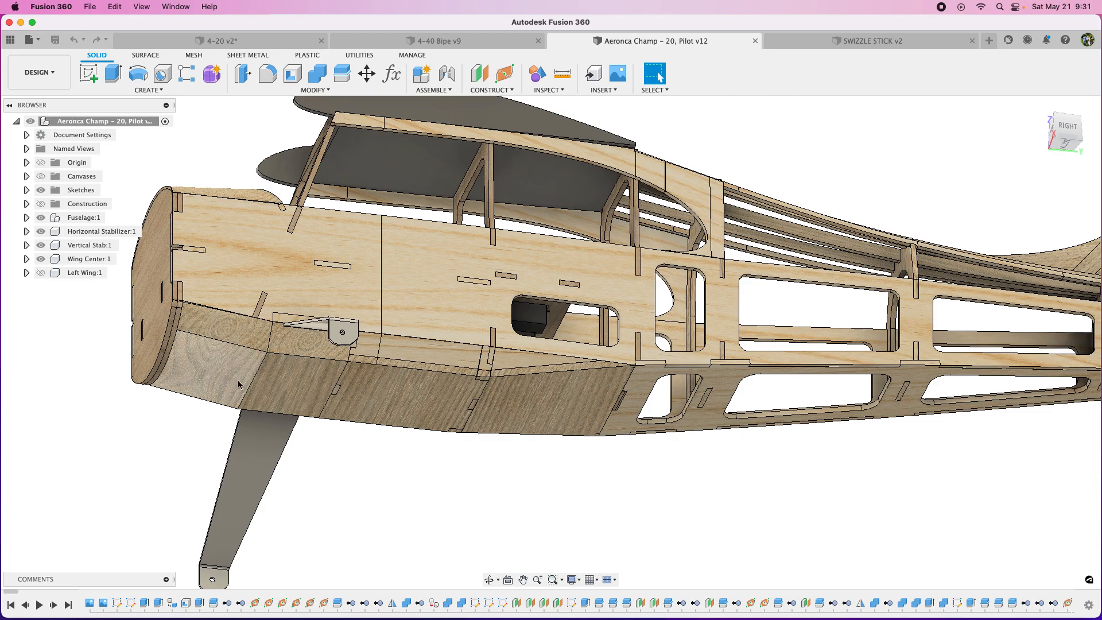
{"action": "scroll", "coordinate": [490, 463], "scroll_direction": "down", "scroll_amount": 5}
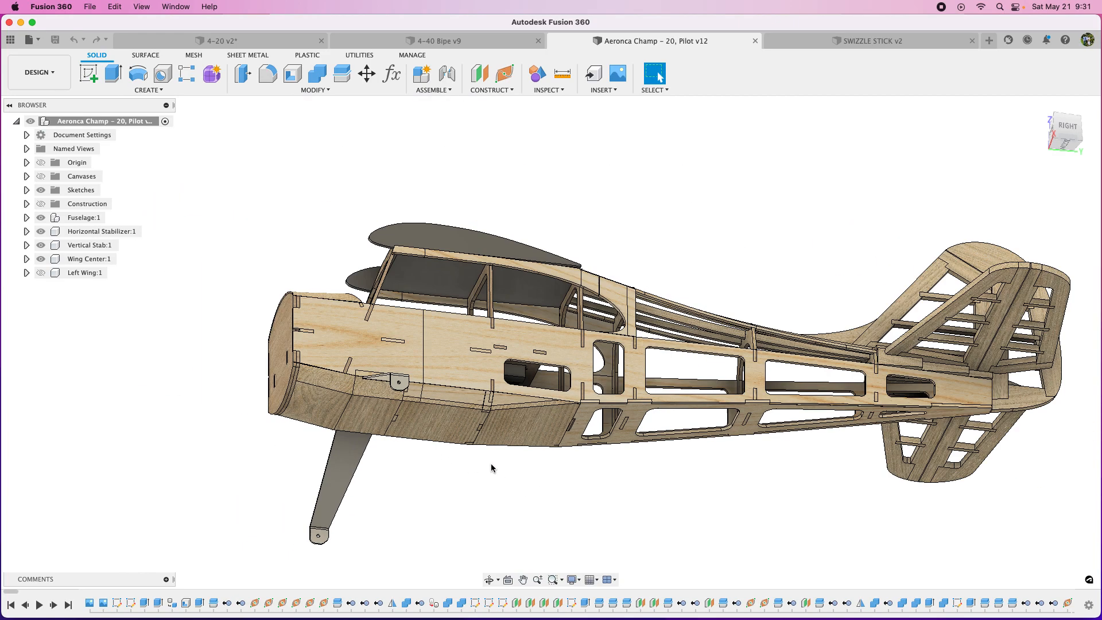
{"action": "scroll", "coordinate": [491, 463], "scroll_direction": "down", "scroll_amount": 2}
{"action": "left_click_drag", "start_coordinate": [1069, 136], "coordinate": [1056, 203]}
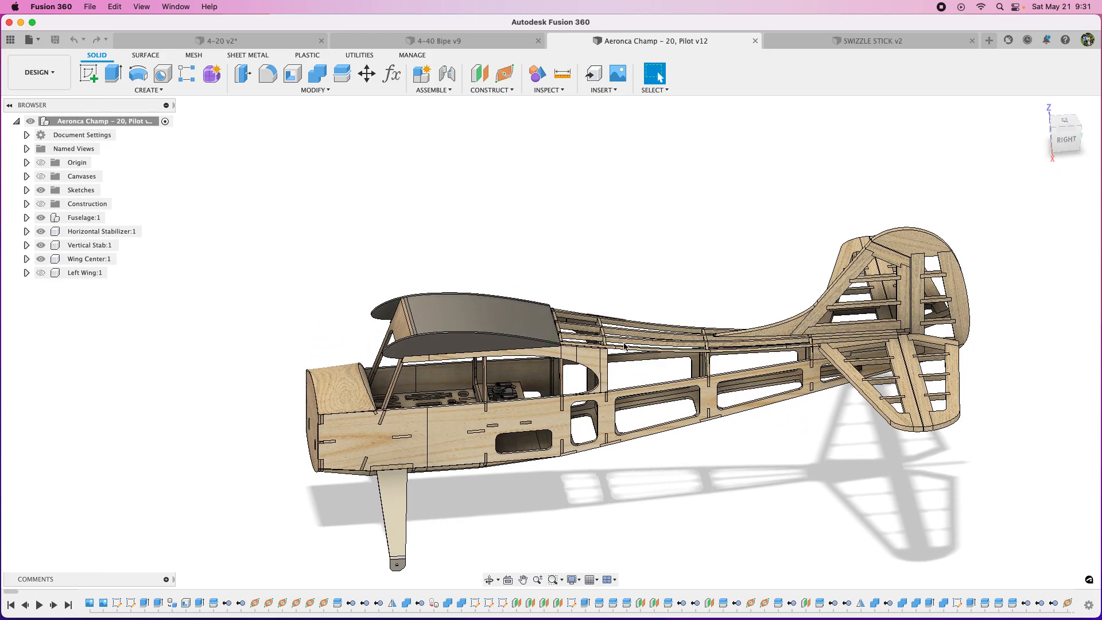
{"action": "scroll", "coordinate": [624, 345], "scroll_direction": "up", "scroll_amount": 5}
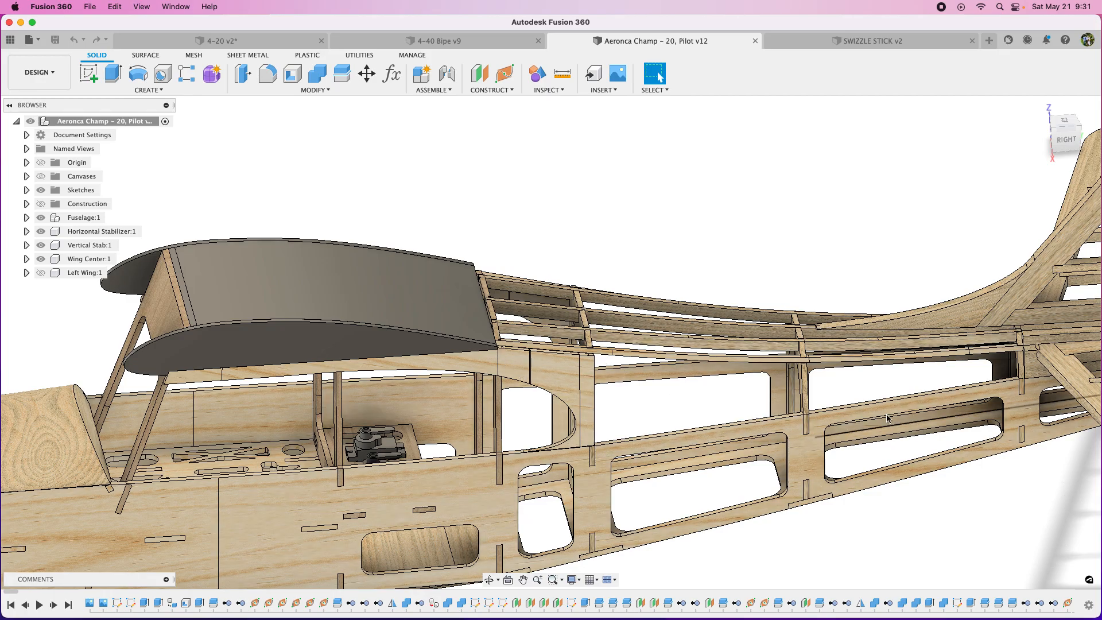
{"action": "scroll", "coordinate": [887, 418], "scroll_direction": "down", "scroll_amount": 5}
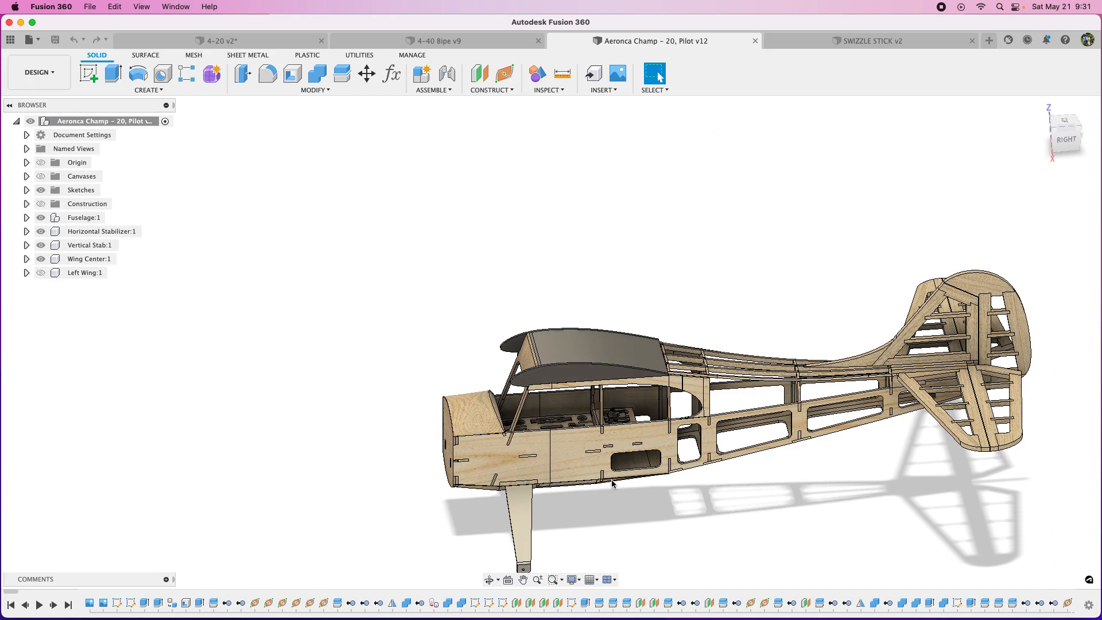
Step: Switch to the 4-40 Bipe design and examine its landing gear legs, cabane struts and interplane struts
{"action": "left_click", "coordinate": [476, 46]}
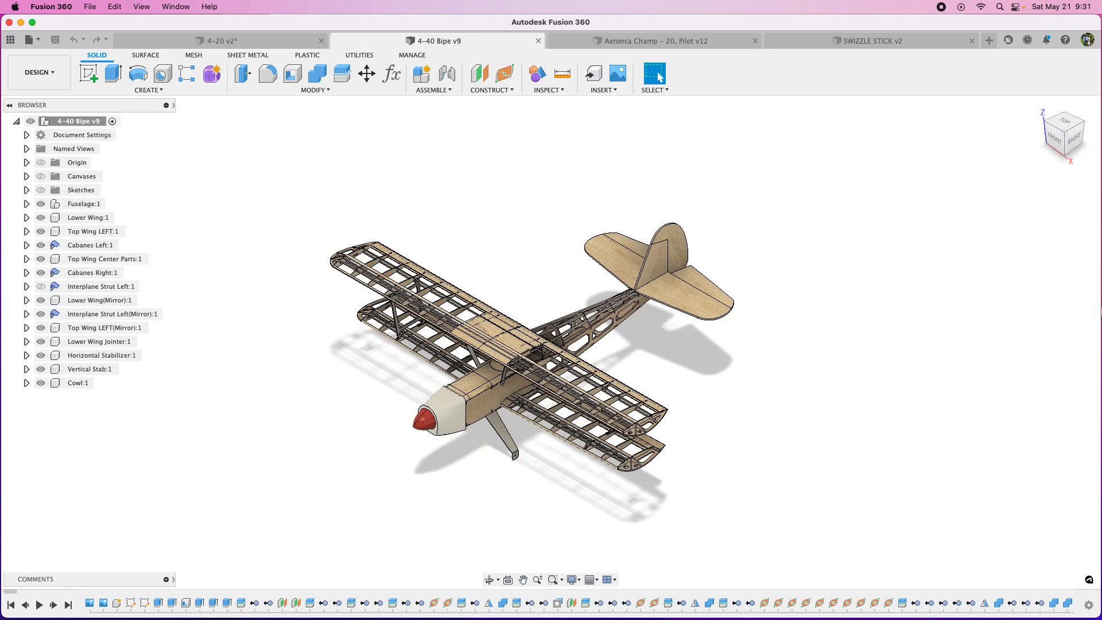
{"action": "left_click", "coordinate": [1048, 132]}
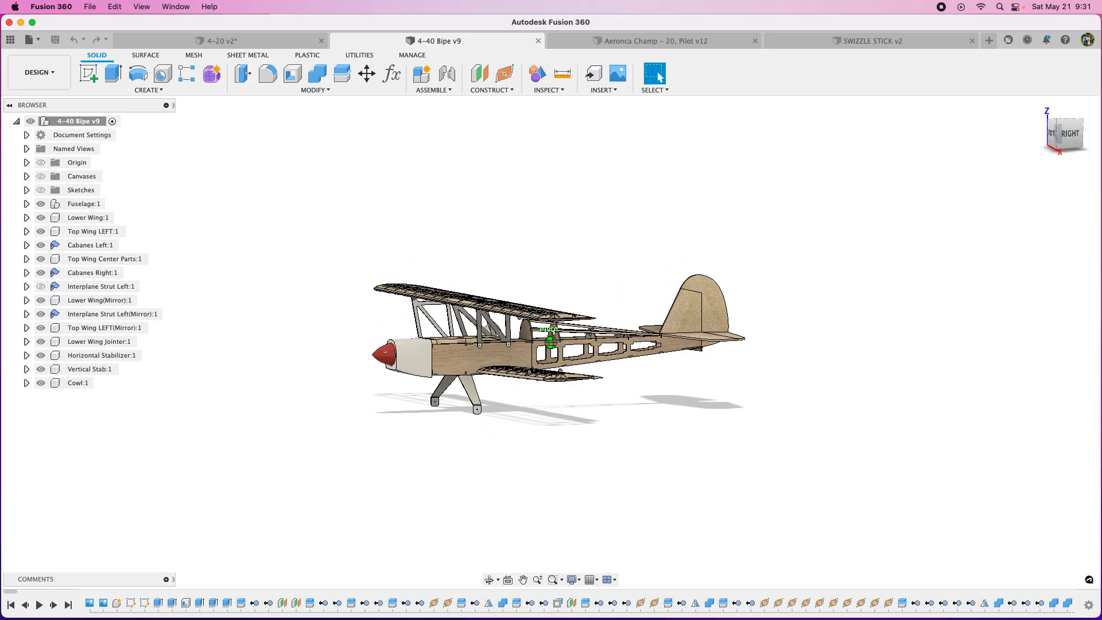
{"action": "mouse_move", "coordinate": [1057, 134]}
{"action": "left_mouse_down"}
{"action": "mouse_move", "coordinate": [1057, 150]}
{"action": "mouse_move", "coordinate": [1065, 127]}
{"action": "mouse_move", "coordinate": [1054, 115]}
{"action": "mouse_move", "coordinate": [1063, 134]}
{"action": "left_mouse_up"}
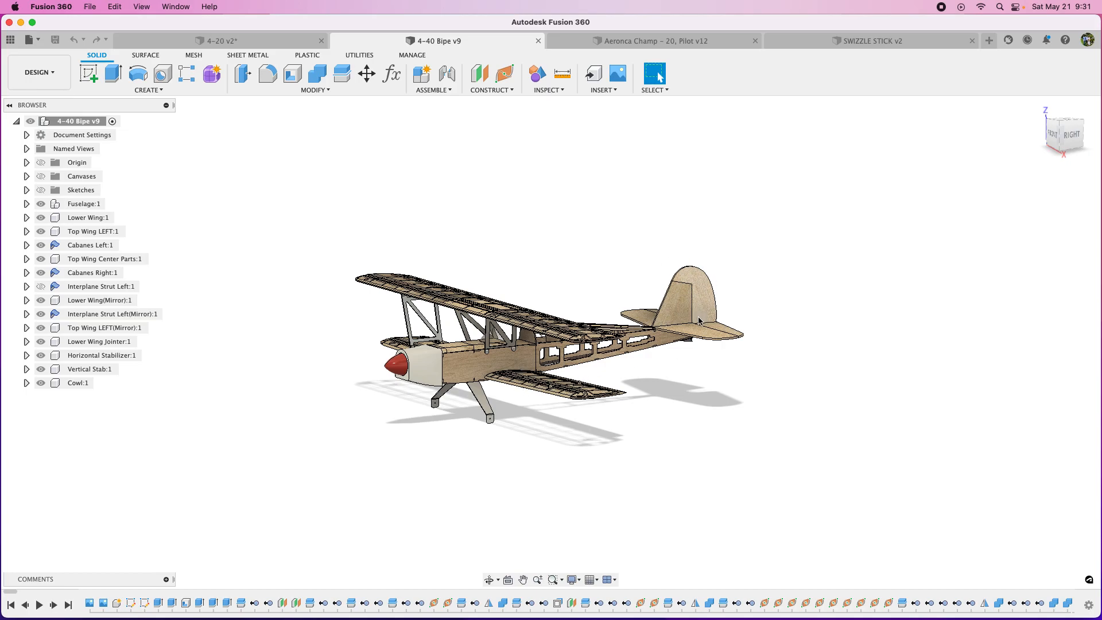
{"action": "left_click", "coordinate": [1075, 143]}
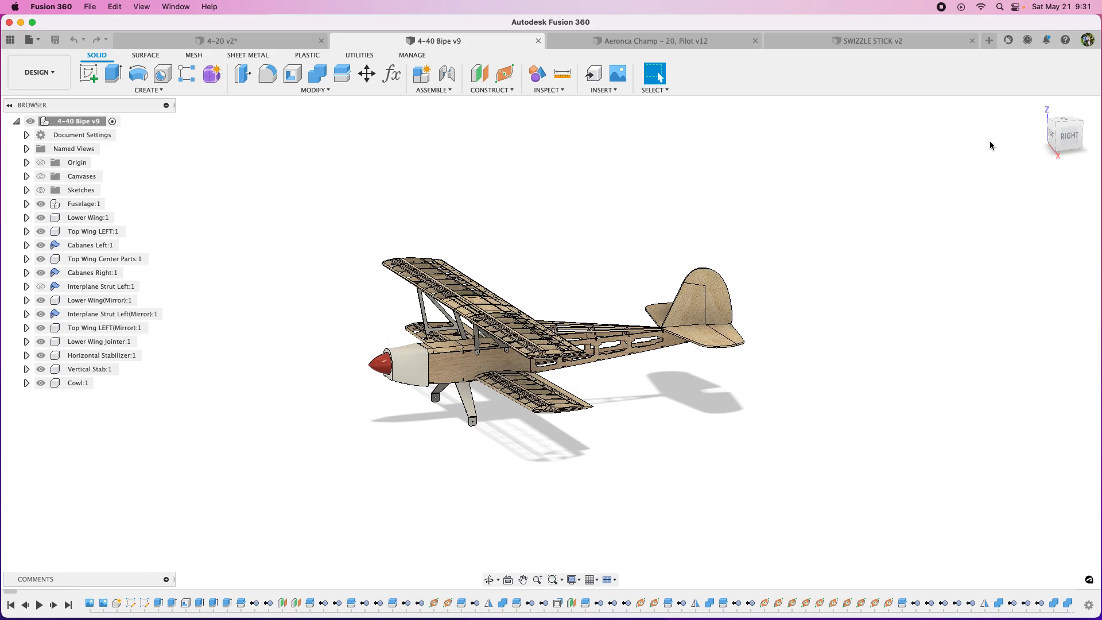
{"action": "left_click_drag", "start_coordinate": [1058, 138], "coordinate": [1076, 131]}
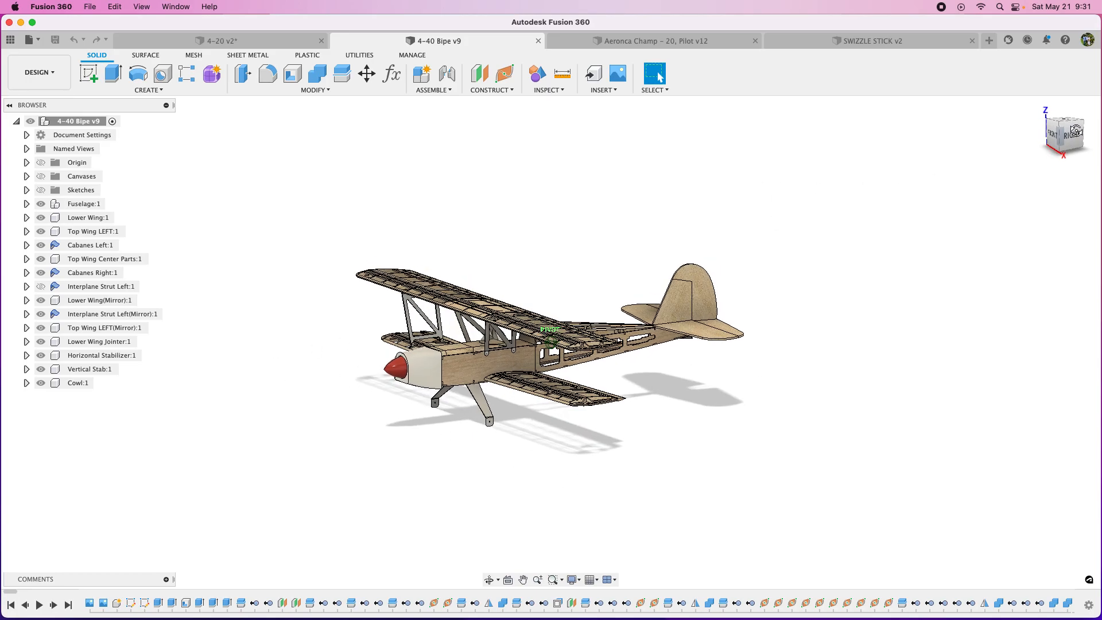
{"action": "left_click", "coordinate": [1056, 138]}
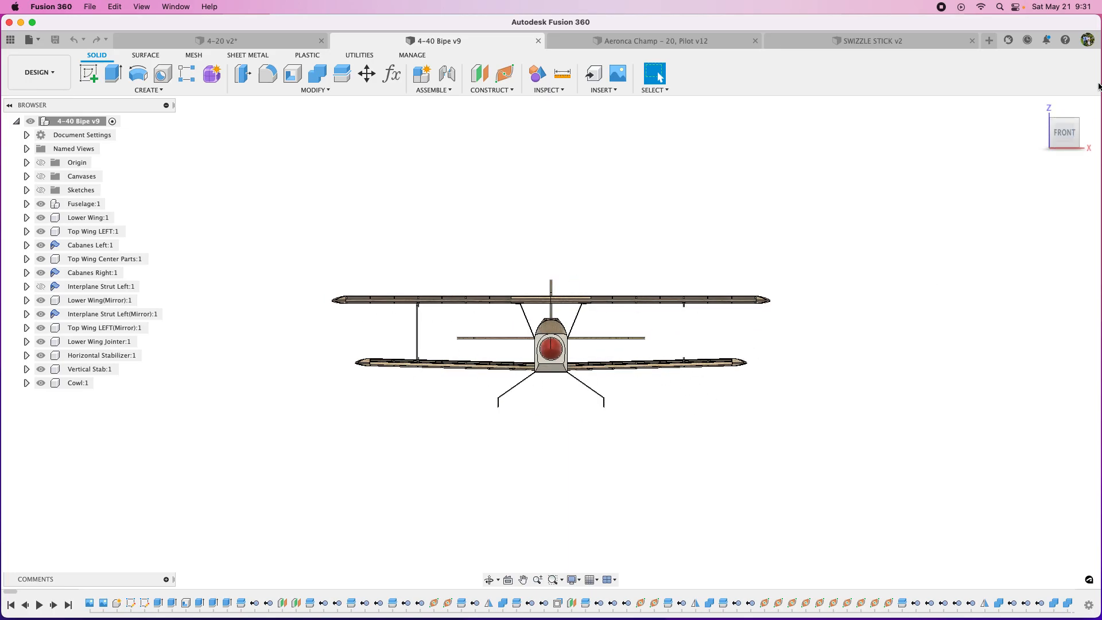
{"action": "left_click_drag", "start_coordinate": [1062, 137], "coordinate": [1043, 137]}
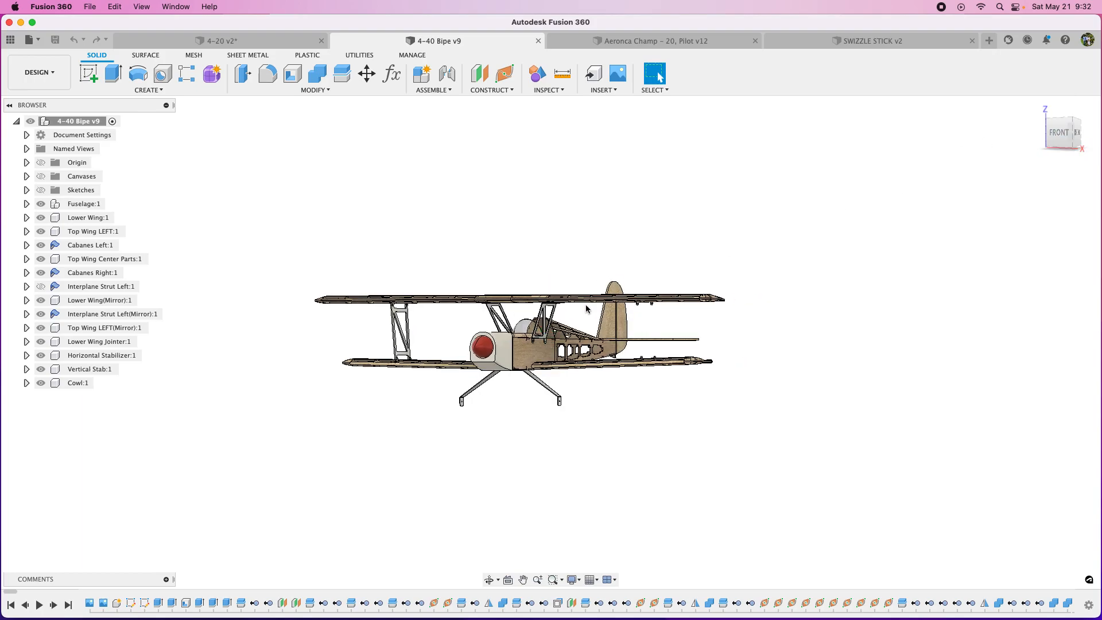
{"action": "scroll", "coordinate": [535, 314], "scroll_direction": "up", "scroll_amount": 10}
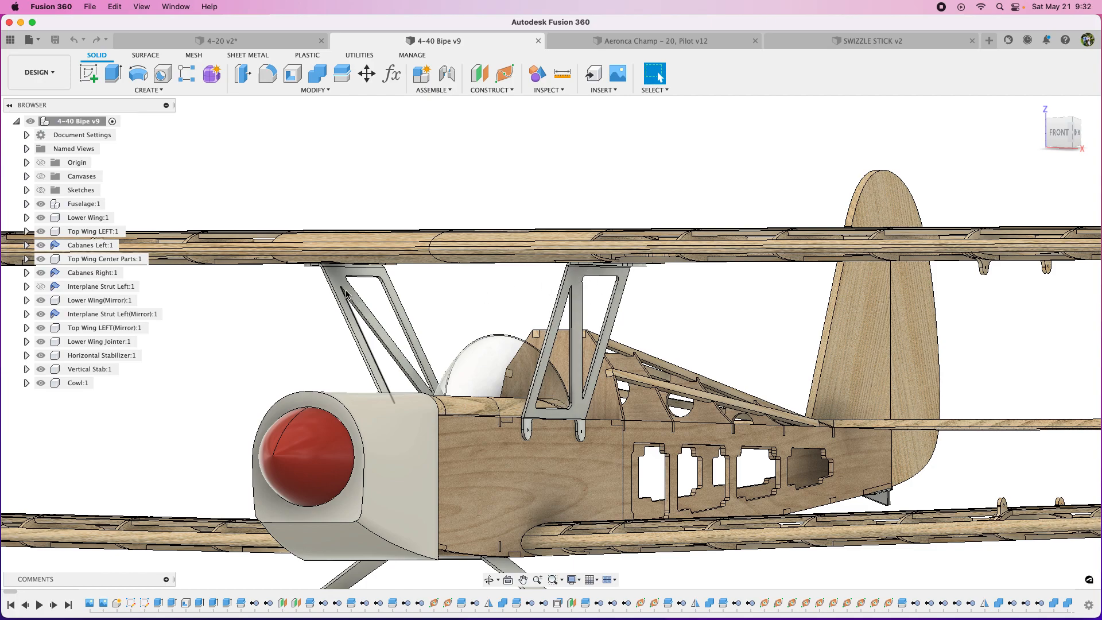
{"action": "scroll", "coordinate": [662, 312], "scroll_direction": "down", "scroll_amount": 5}
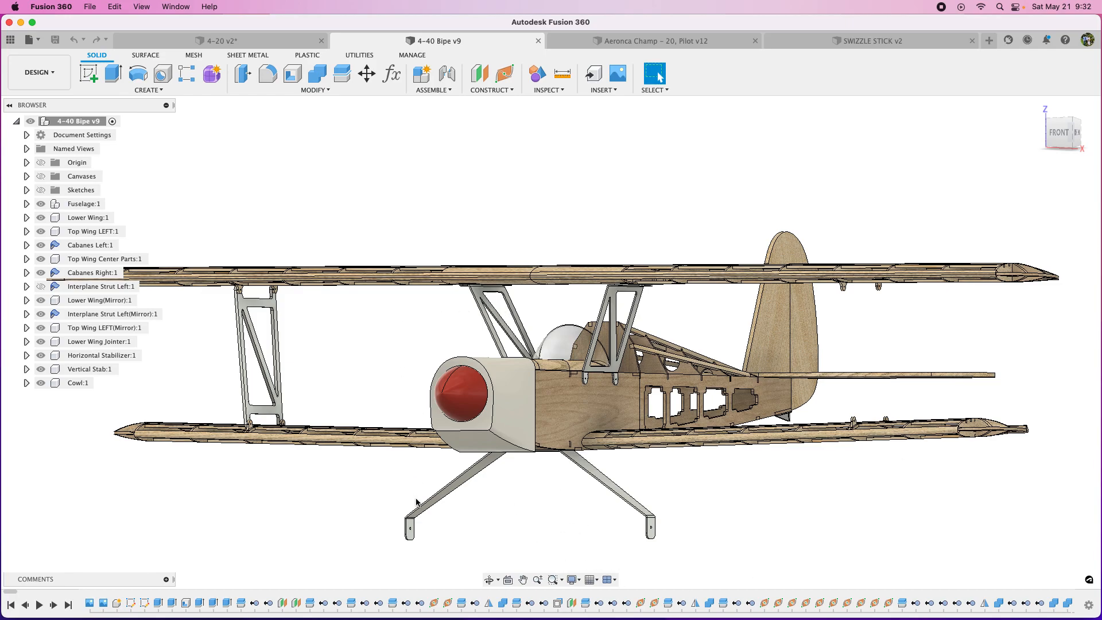
{"action": "left_click_drag", "start_coordinate": [1061, 136], "coordinate": [1011, 136]}
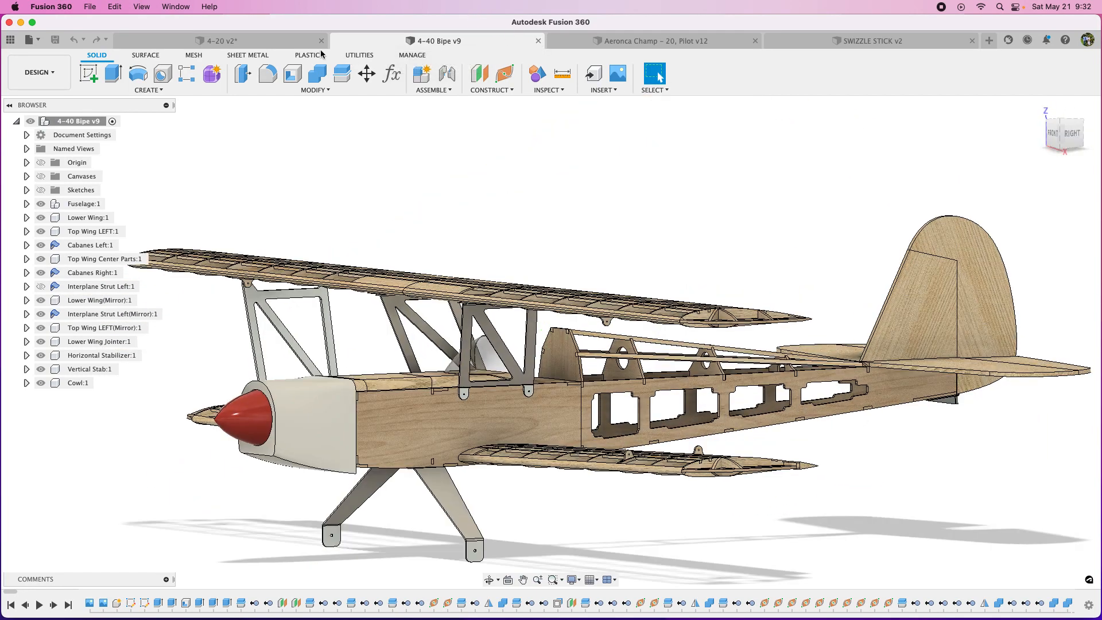
Step: Return to the 4-20 design and show its top-level canvases to inspect the landing gear on the side-view plan
{"action": "left_click", "coordinate": [239, 39]}
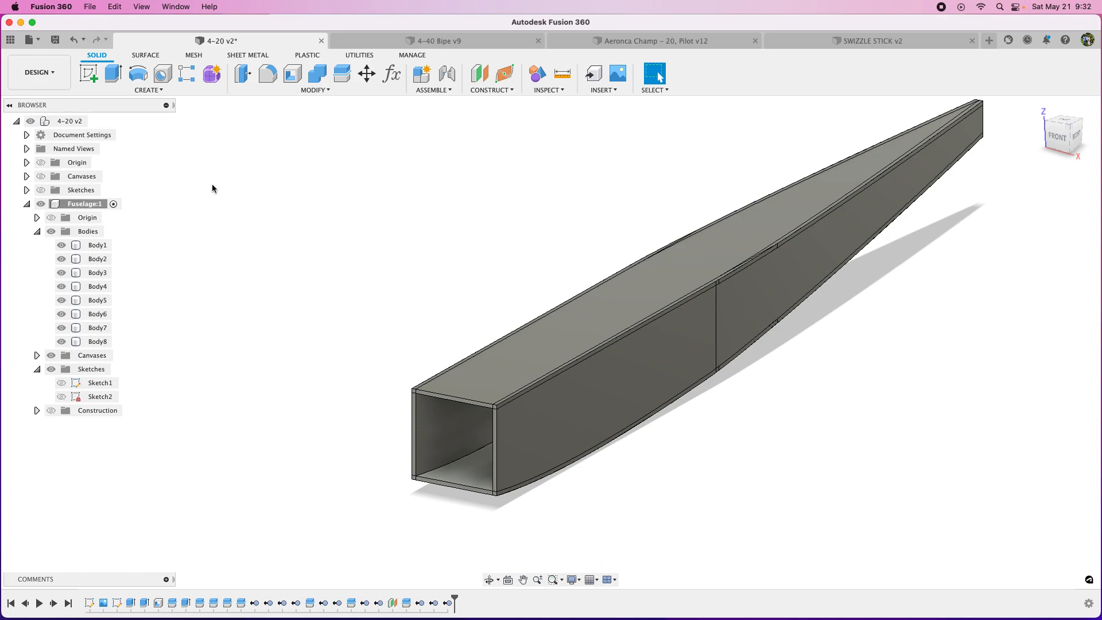
{"action": "left_click", "coordinate": [40, 177]}
{"action": "left_click", "coordinate": [1075, 138]}
{"action": "scroll", "coordinate": [511, 351], "scroll_direction": "down", "scroll_amount": 5}
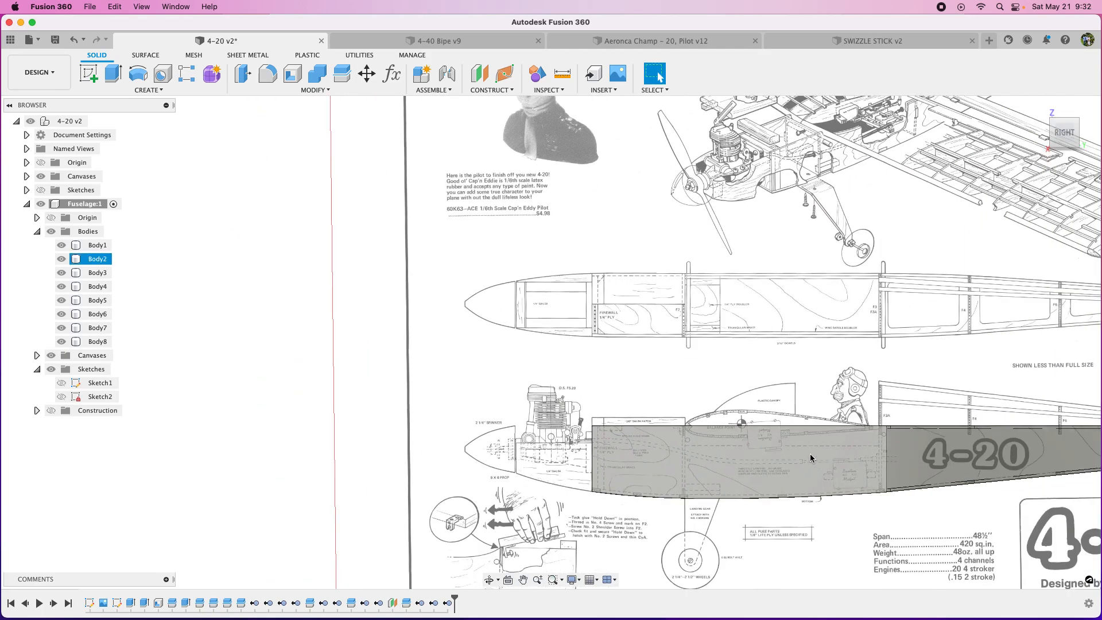
{"action": "scroll", "coordinate": [550, 407], "scroll_direction": "up", "scroll_amount": 4}
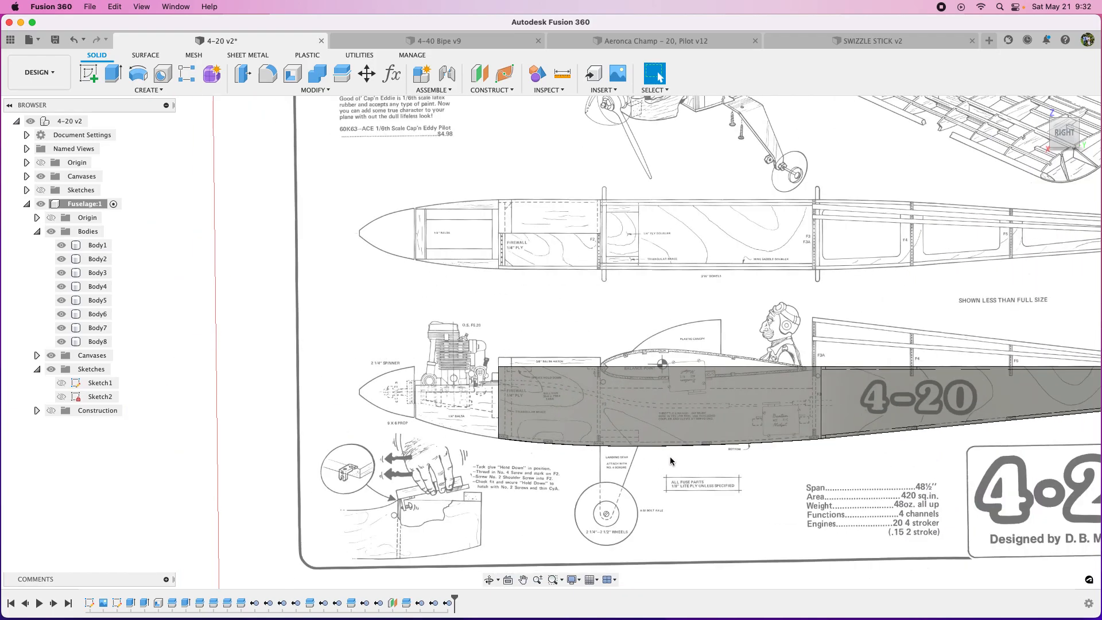
{"action": "scroll", "coordinate": [400, 403], "scroll_direction": "down", "scroll_amount": 2}
{"action": "left_click", "coordinate": [649, 419]}
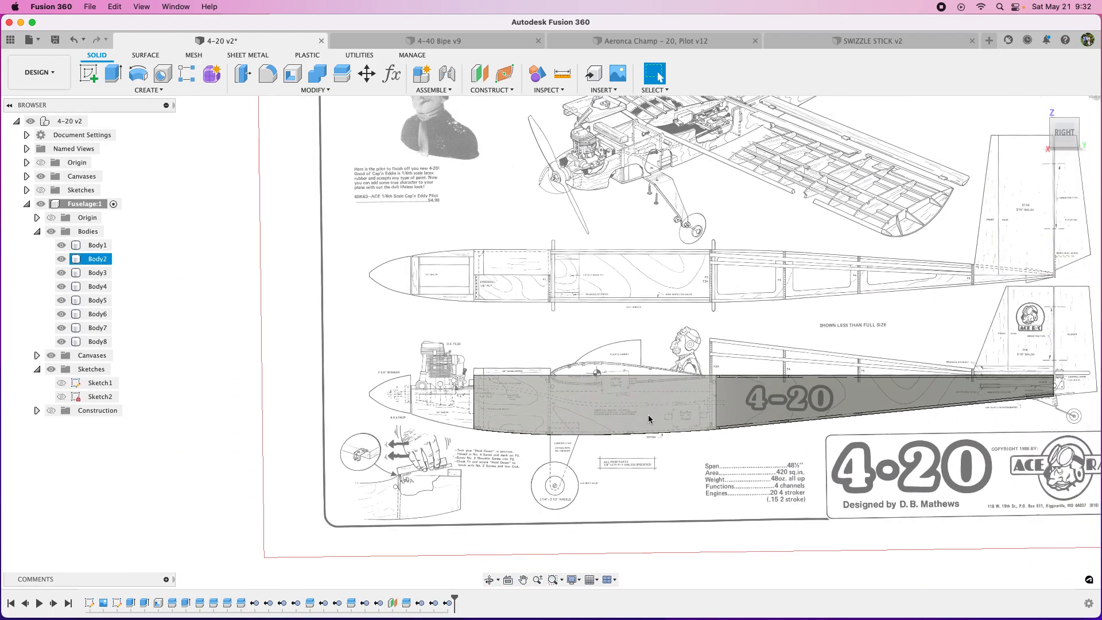
{"action": "scroll", "coordinate": [648, 419], "scroll_direction": "up", "scroll_amount": 2}
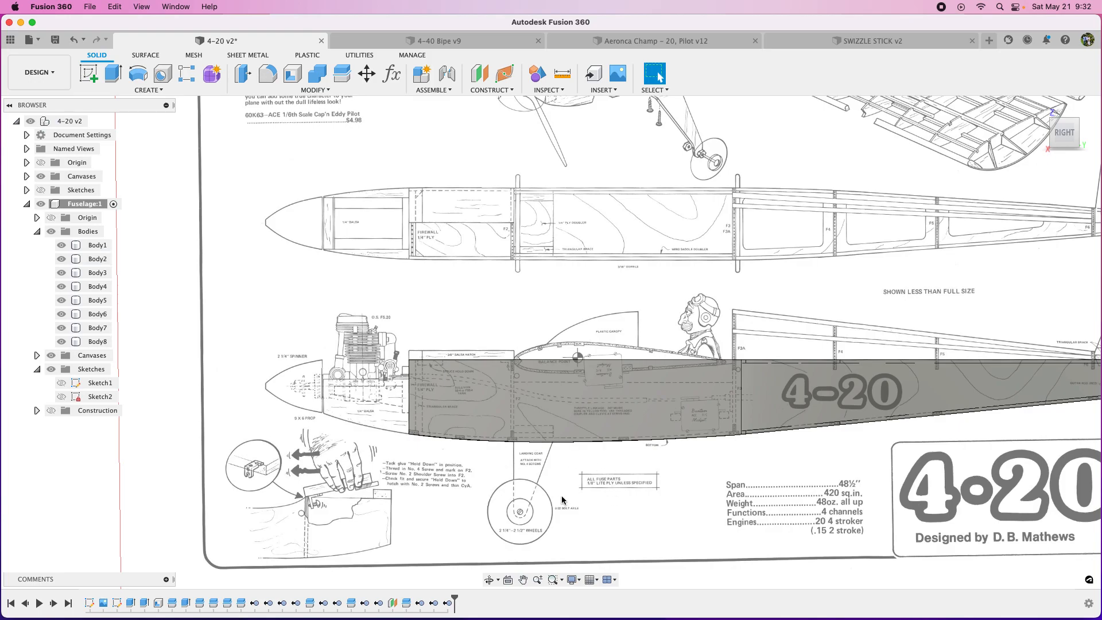
{"action": "scroll", "coordinate": [570, 481], "scroll_direction": "down", "scroll_amount": 3}
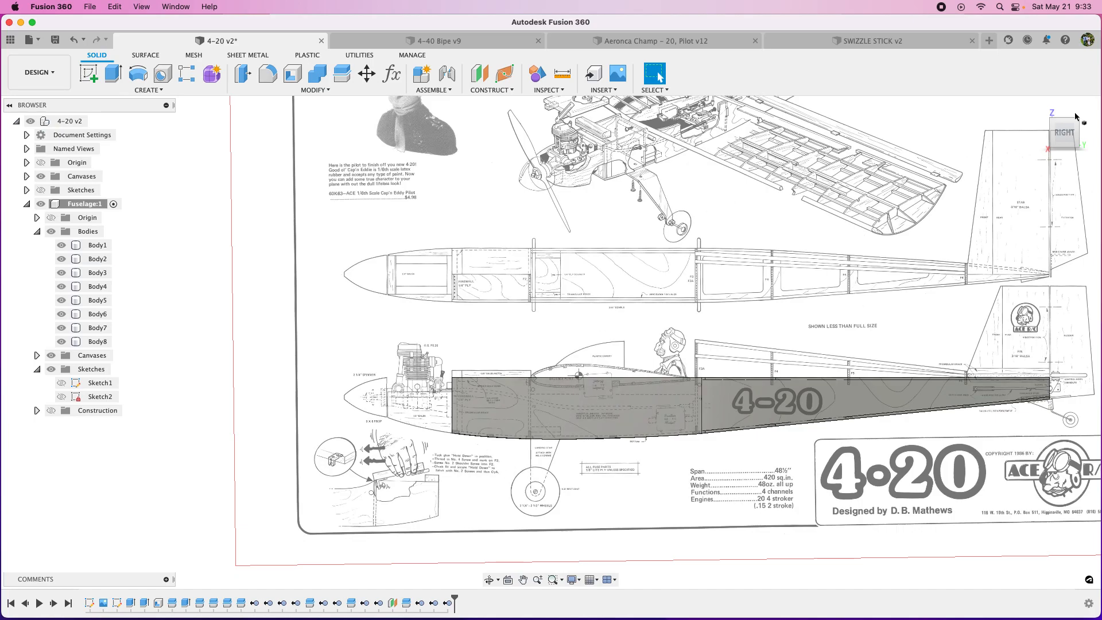
Step: Create an internal standard component named LG under the top-level 4-20 assembly and make it active
{"action": "mouse_move", "coordinate": [1052, 132]}
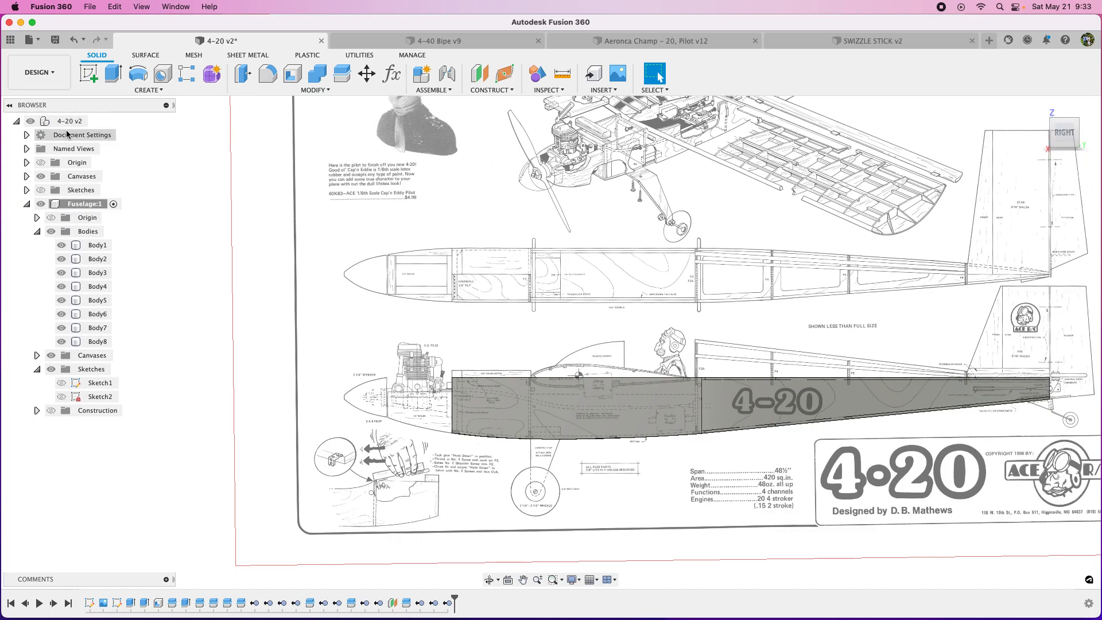
{"action": "right_click", "coordinate": [70, 135]}
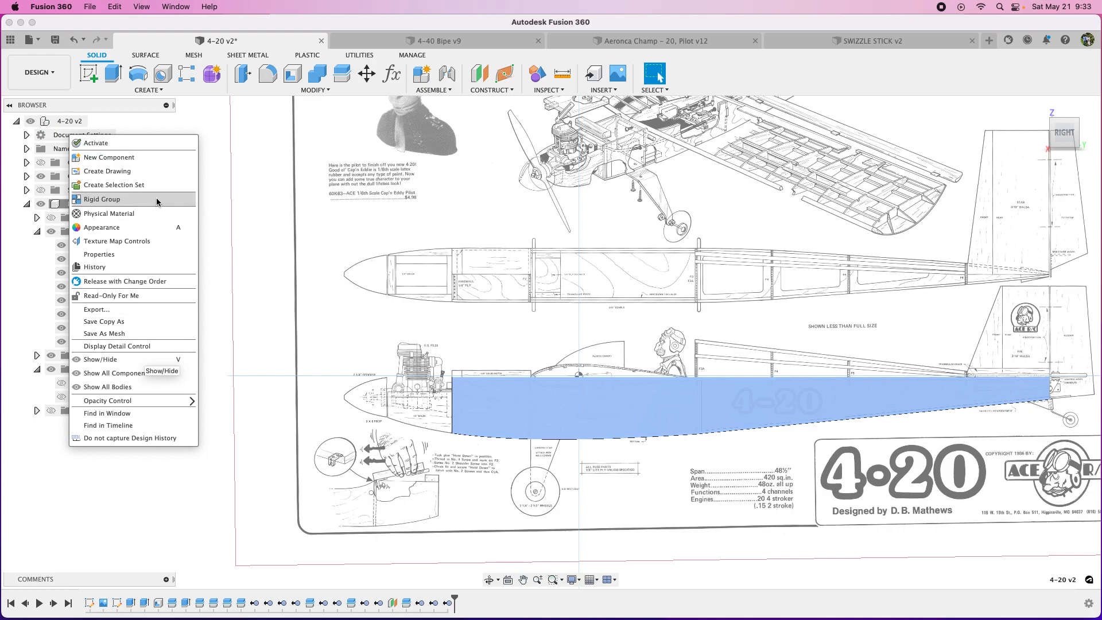
{"action": "left_click", "coordinate": [150, 157]}
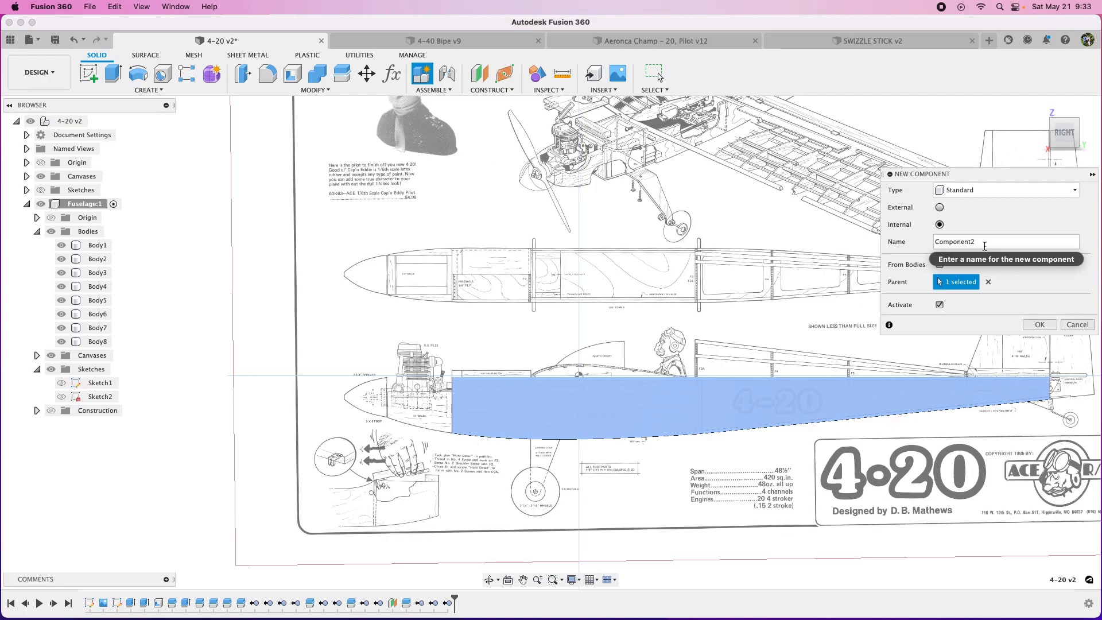
{"action": "left_click", "coordinate": [985, 246]}
{"action": "type", "text": "La"}
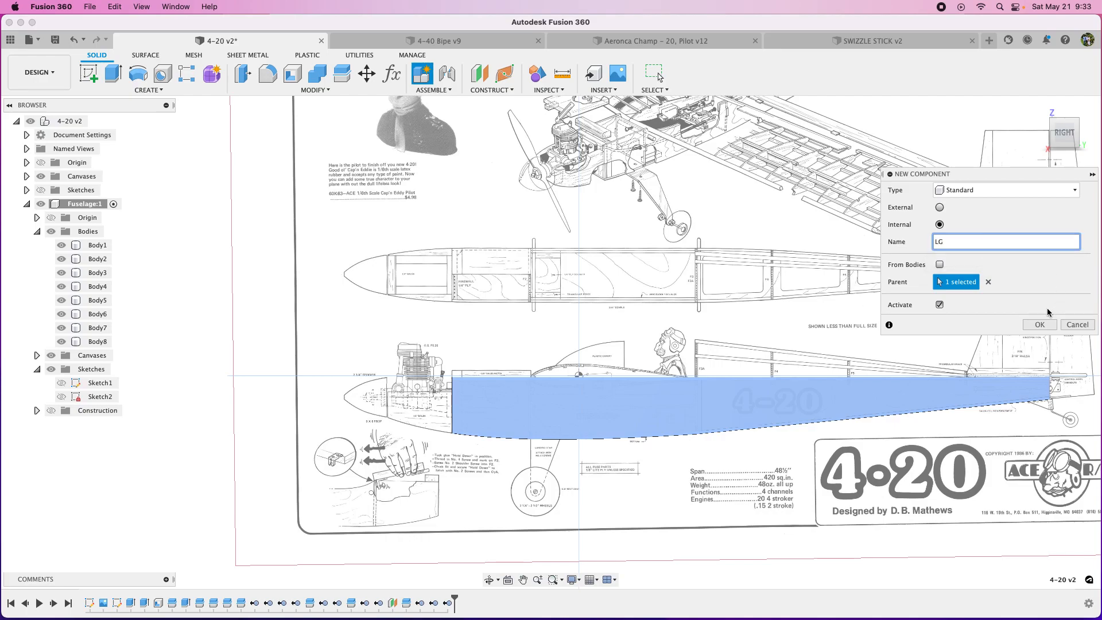
{"action": "left_click", "coordinate": [1040, 323]}
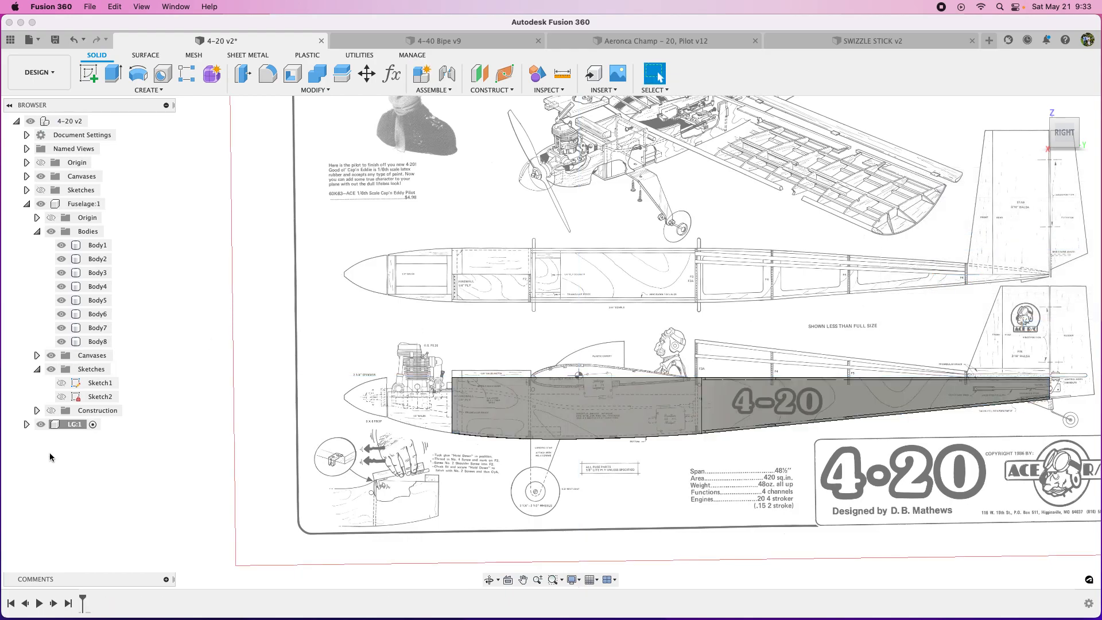
Step: Show the P1 1 plan canvas, keep P2 hidden, and compare the fuselage and landing gear location from the side and from below
{"action": "left_click", "coordinate": [26, 204]}
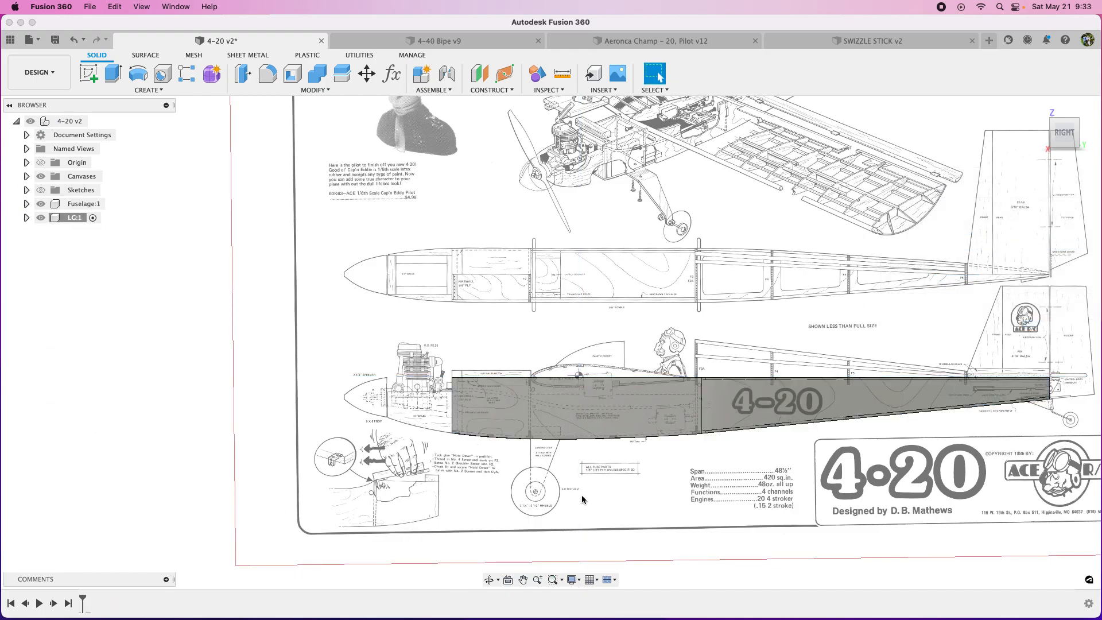
{"action": "scroll", "coordinate": [541, 465], "scroll_direction": "up", "scroll_amount": 5}
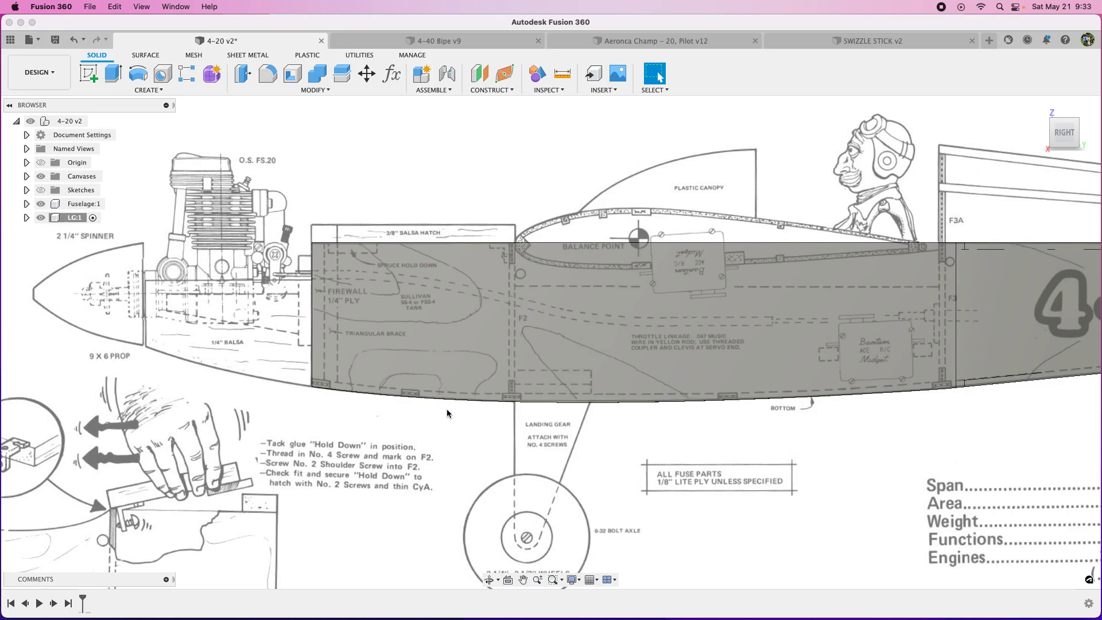
{"action": "scroll", "coordinate": [384, 401], "scroll_direction": "down", "scroll_amount": 3}
{"action": "scroll", "coordinate": [515, 415], "scroll_direction": "up", "scroll_amount": 4}
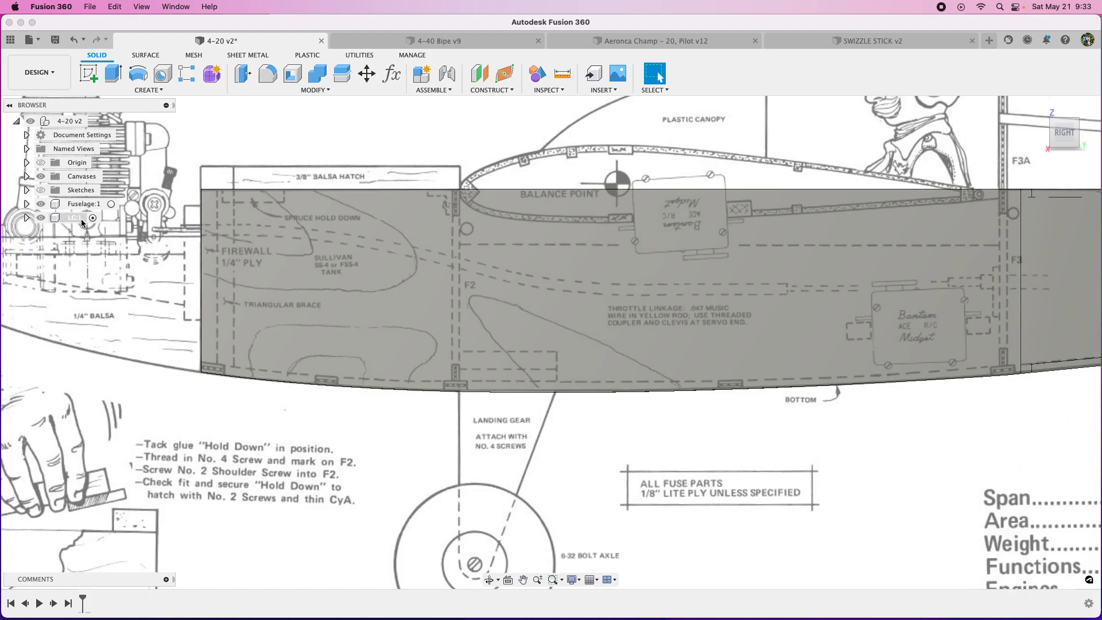
{"action": "scroll", "coordinate": [287, 378], "scroll_direction": "down", "scroll_amount": 4}
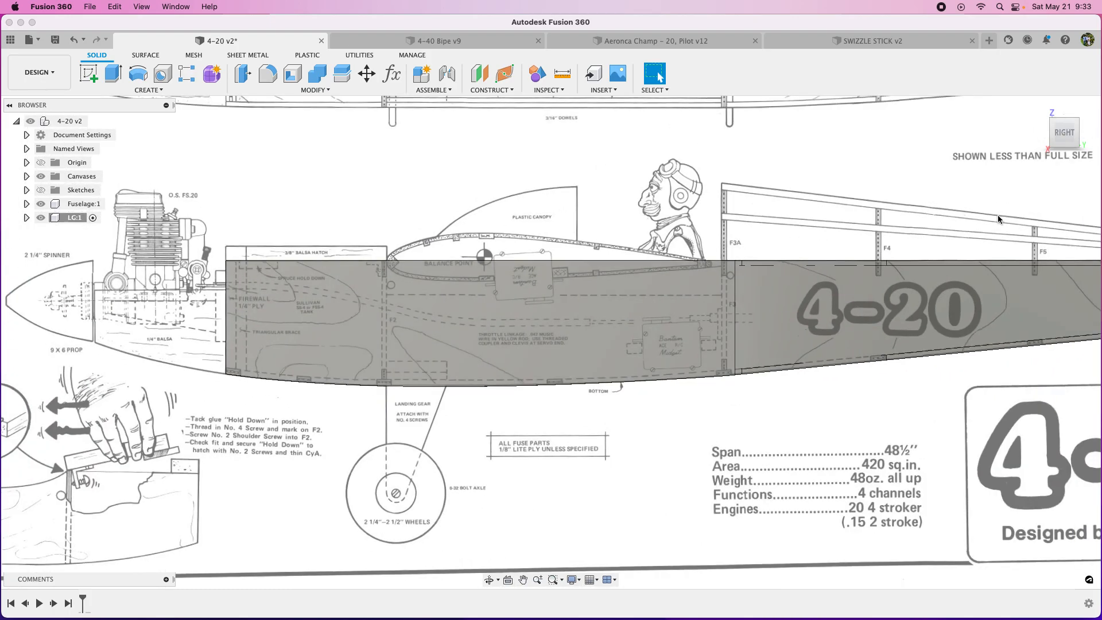
{"action": "left_click", "coordinate": [1076, 145]}
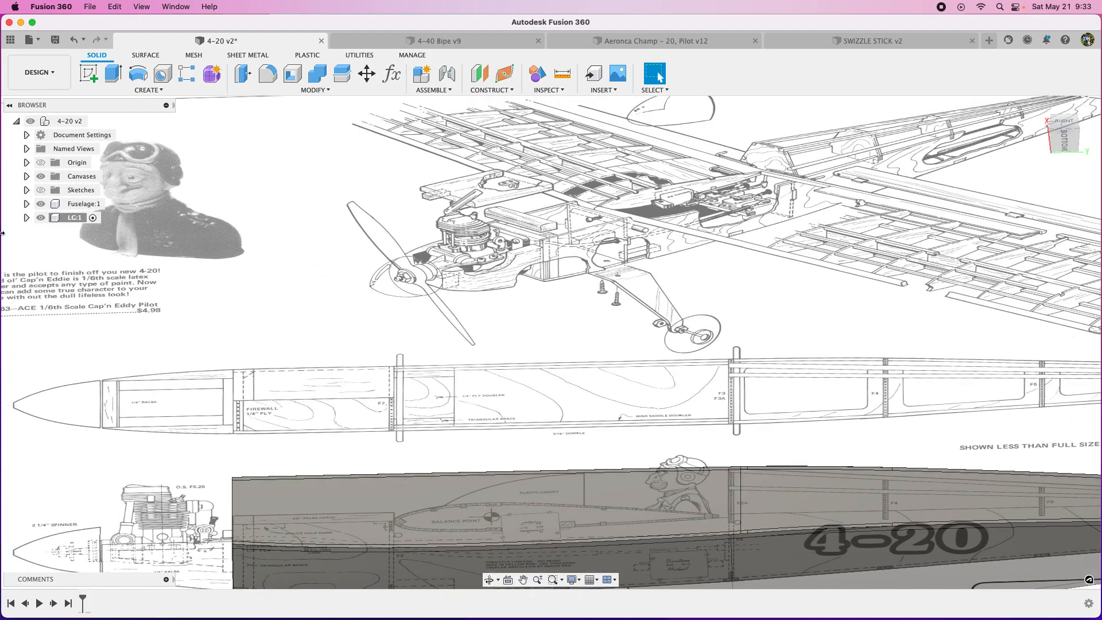
{"action": "left_click", "coordinate": [26, 176]}
{"action": "left_click", "coordinate": [50, 205]}
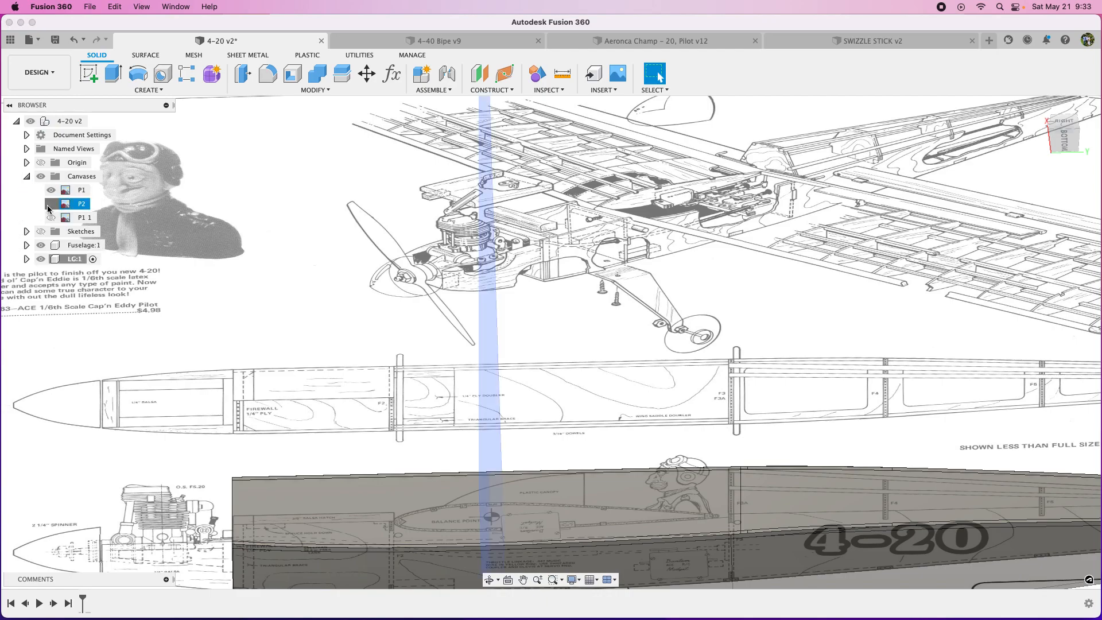
{"action": "left_click", "coordinate": [50, 204]}
{"action": "left_click", "coordinate": [51, 217]}
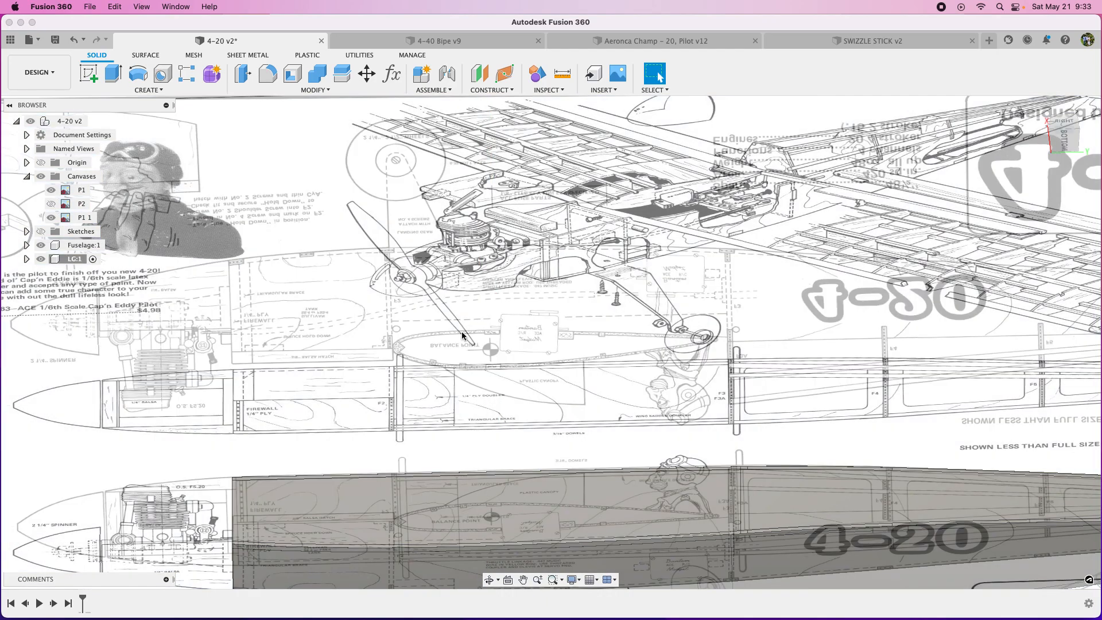
{"action": "left_click", "coordinate": [1063, 138]}
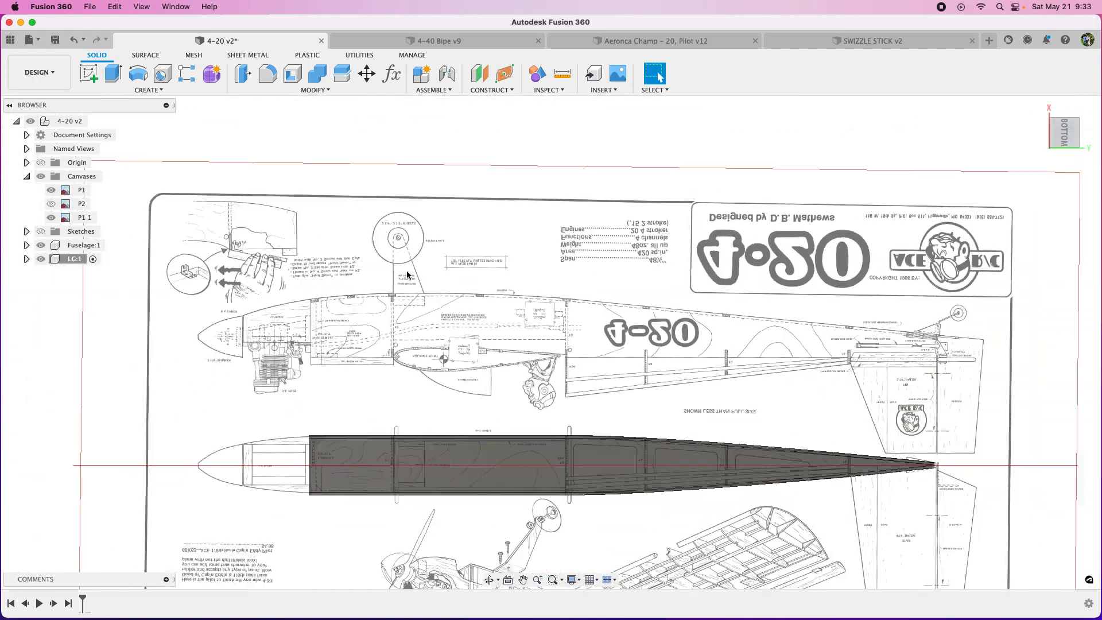
{"action": "scroll", "coordinate": [400, 436], "scroll_direction": "up", "scroll_amount": 3}
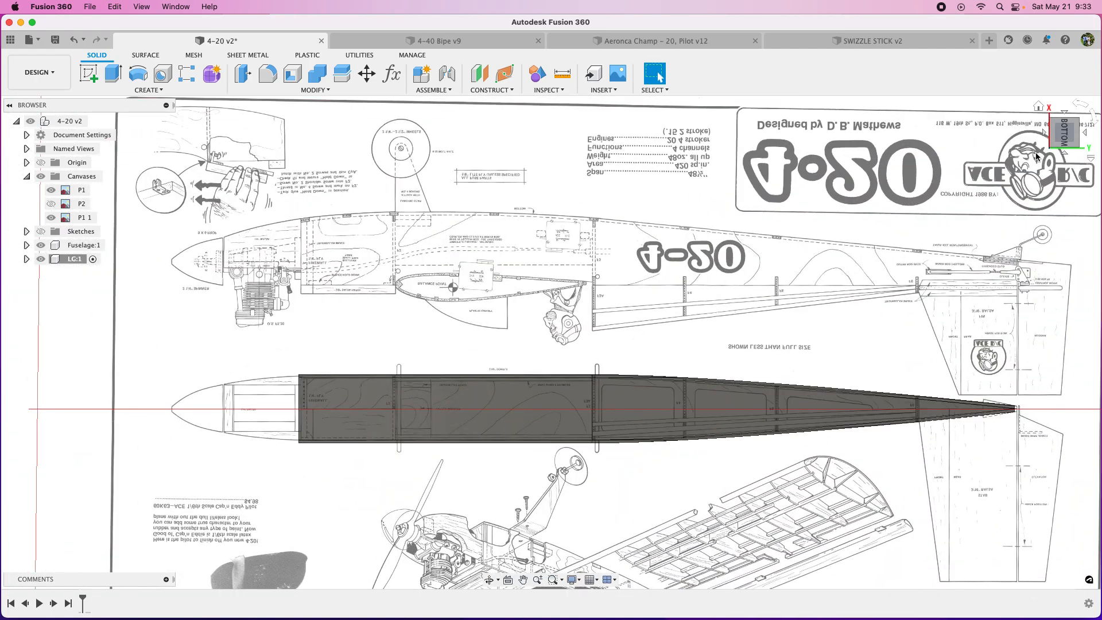
Step: Try sketching on the side plane a horizontal line about 5.27 in long from the wheel axle and a sloped line down from the balance point
{"action": "left_click", "coordinate": [1061, 142]}
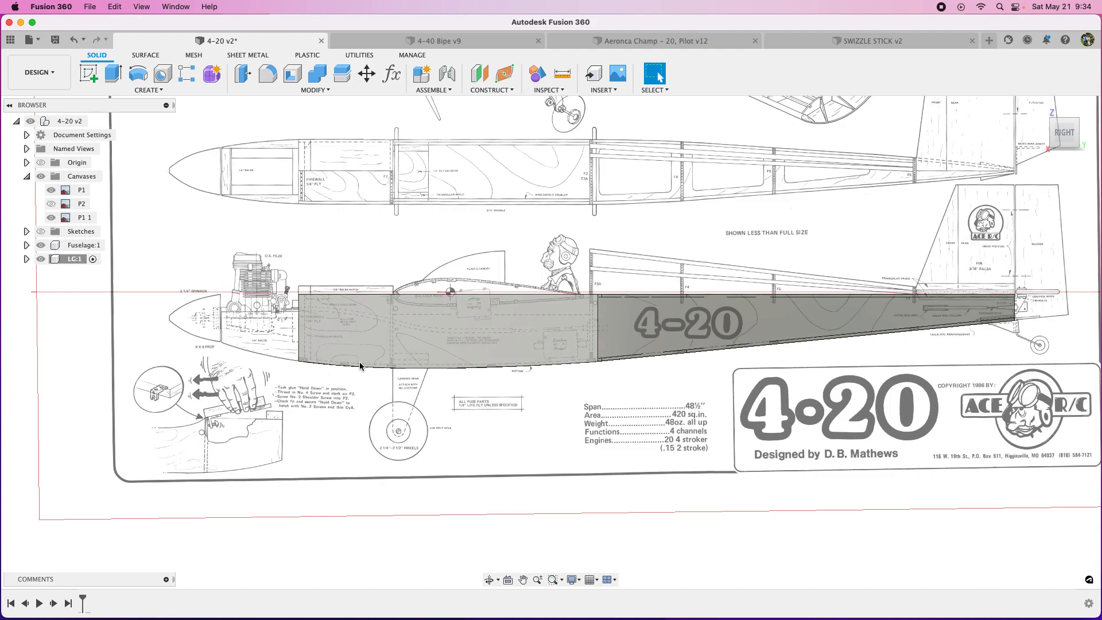
{"action": "scroll", "coordinate": [411, 322], "scroll_direction": "up", "scroll_amount": 3}
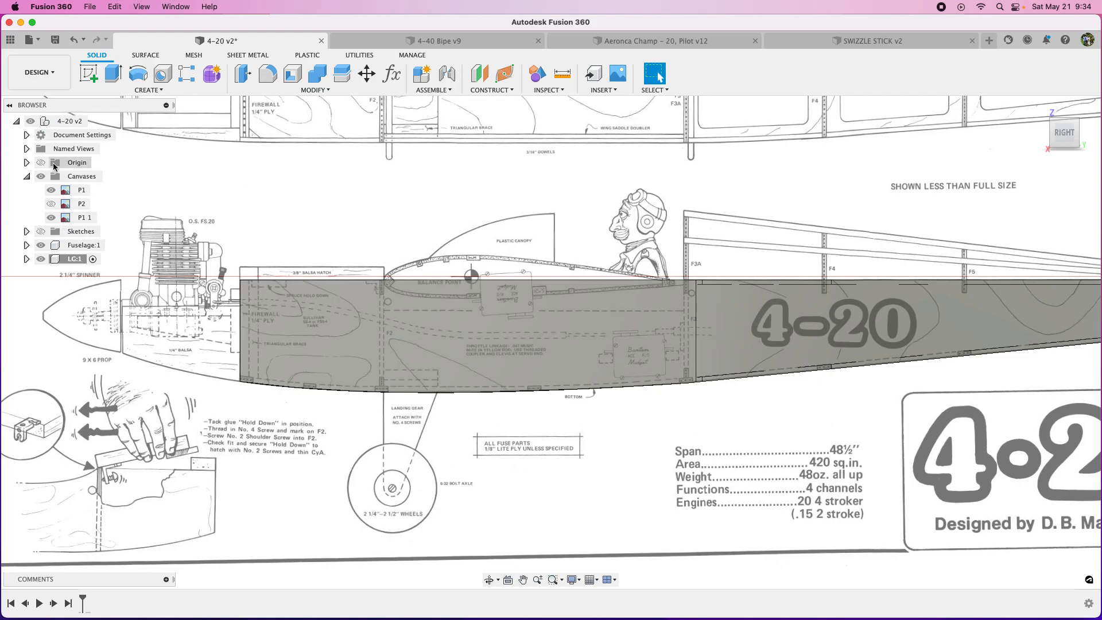
{"action": "left_click", "coordinate": [86, 74]}
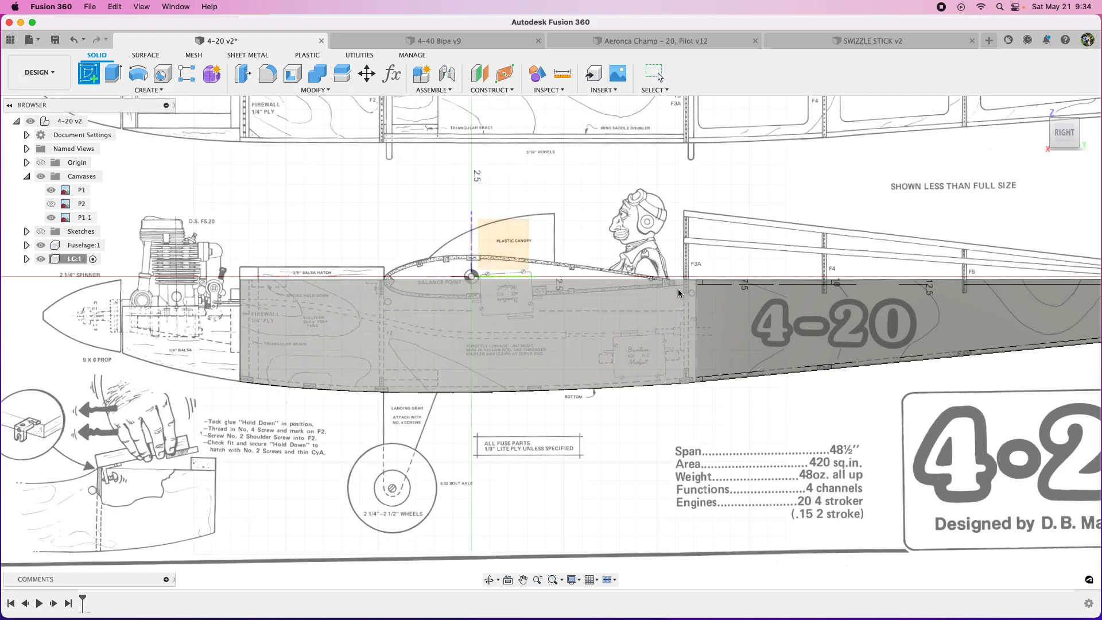
{"action": "left_click", "coordinate": [503, 244]}
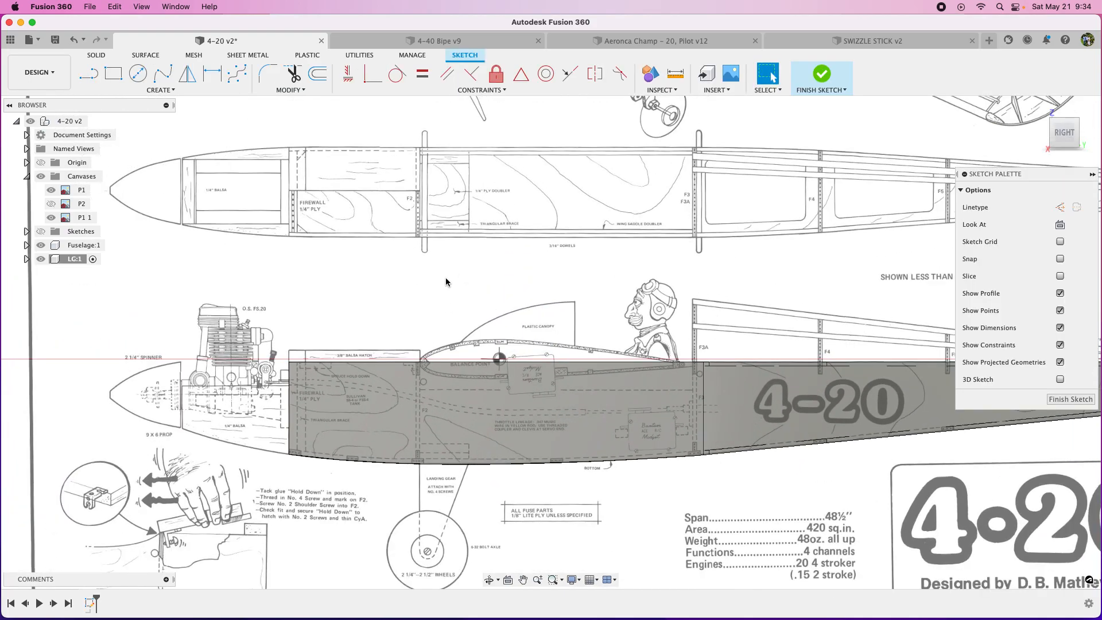
{"action": "left_click", "coordinate": [88, 74]}
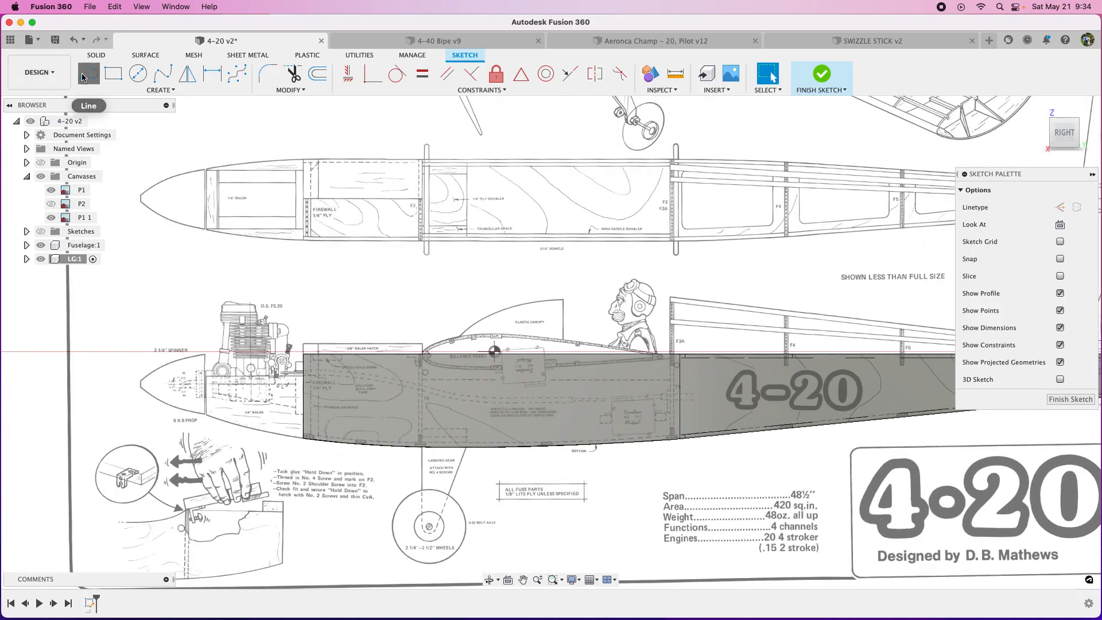
{"action": "left_click", "coordinate": [429, 527]}
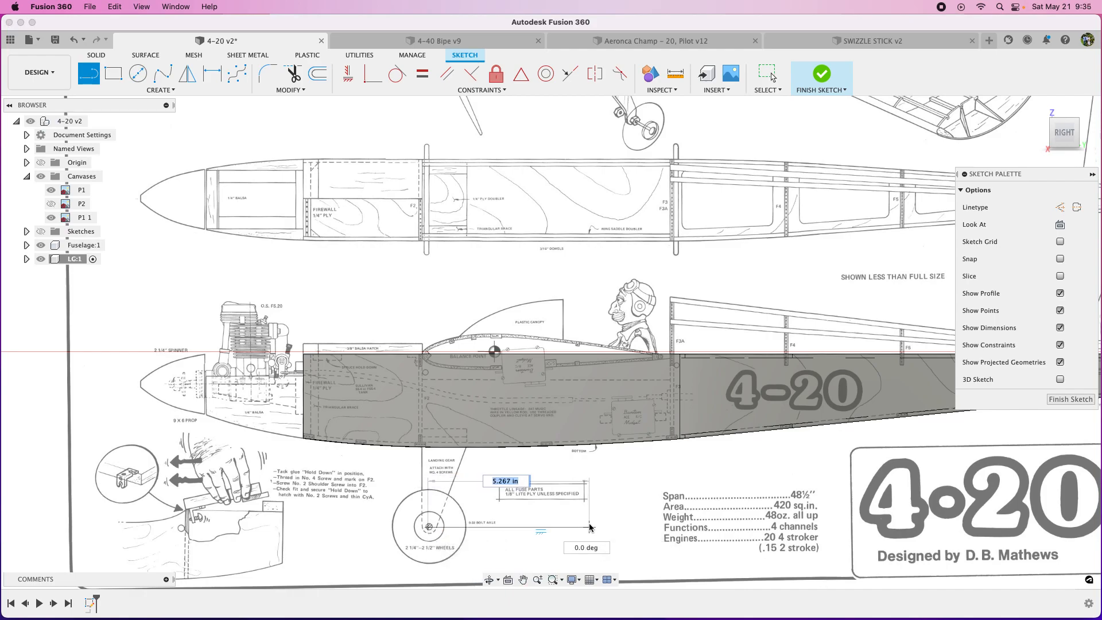
{"action": "left_click", "coordinate": [588, 526]}
{"action": "key", "text": "Escape"}
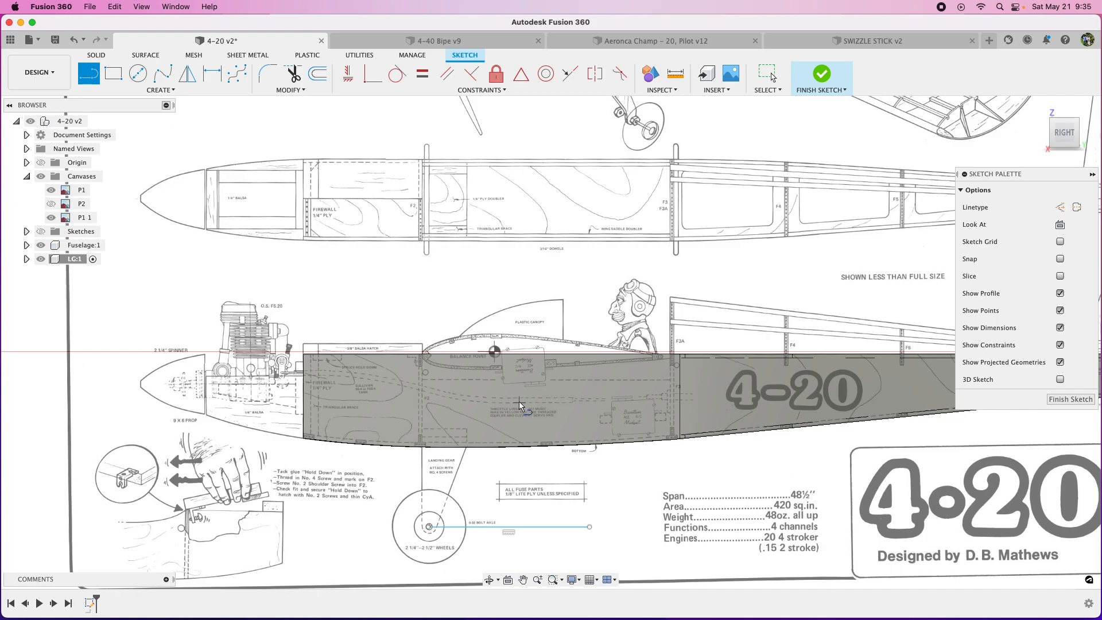
{"action": "left_click", "coordinate": [494, 351]}
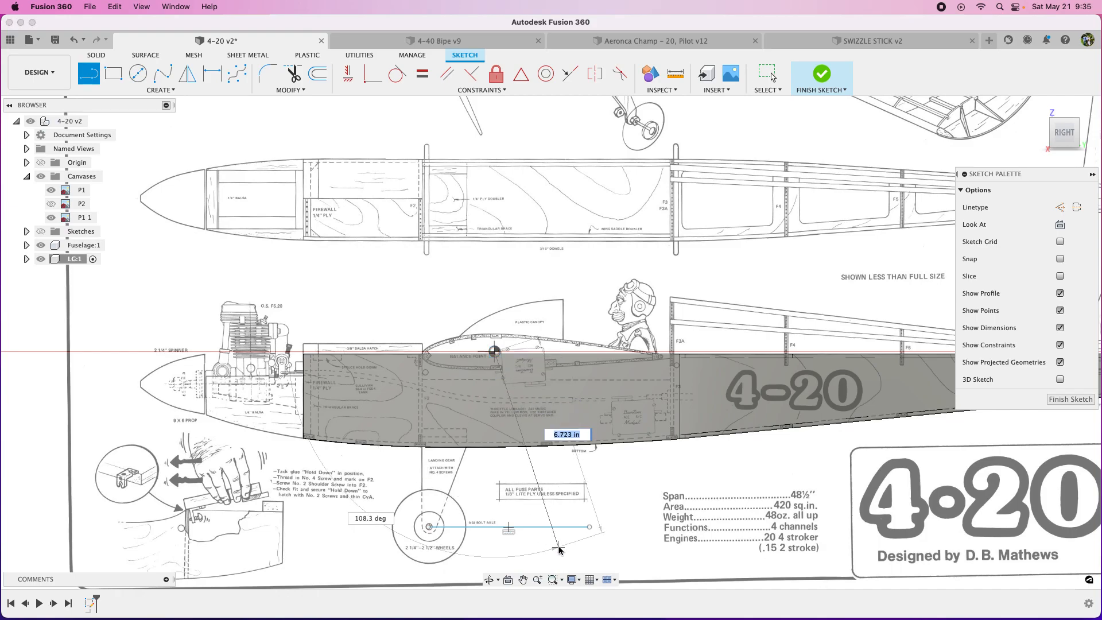
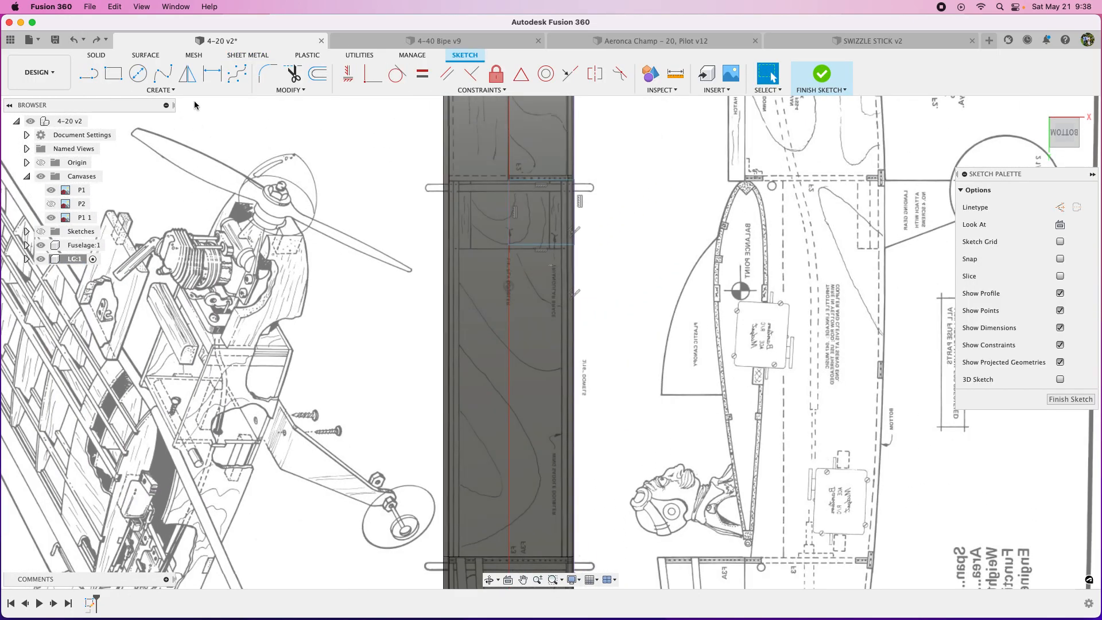
Step: Dimension the width of the landing gear mounting rectangle on the fuselage underside and set its fore-aft length to 1.394 in
{"action": "left_click", "coordinate": [212, 73]}
{"action": "scroll", "coordinate": [542, 184], "scroll_direction": "up", "scroll_amount": 4}
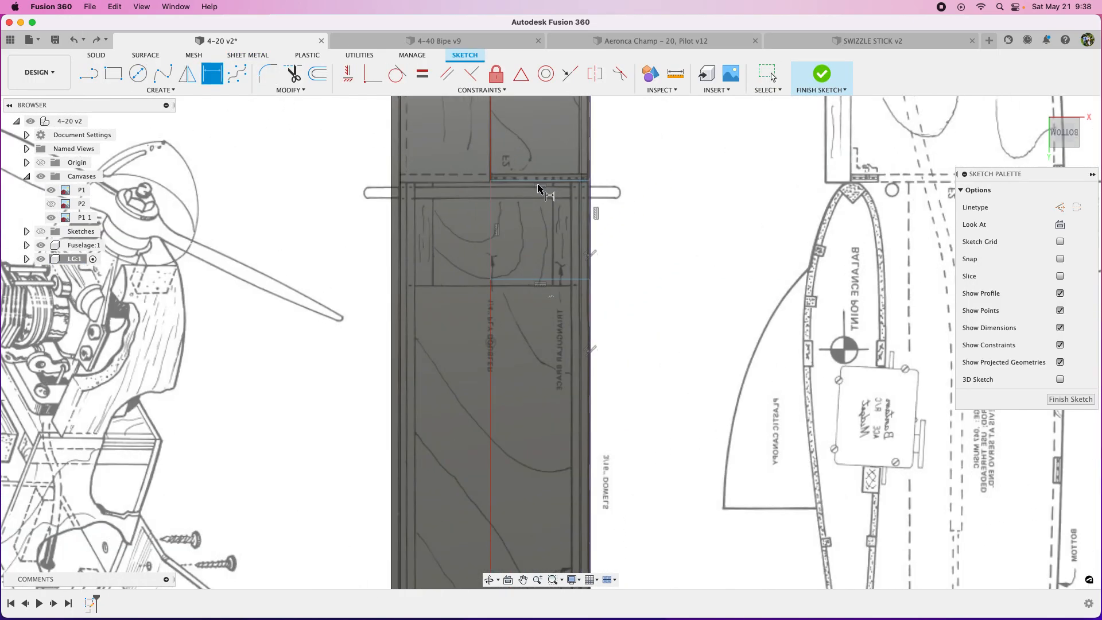
{"action": "left_click", "coordinate": [525, 290]}
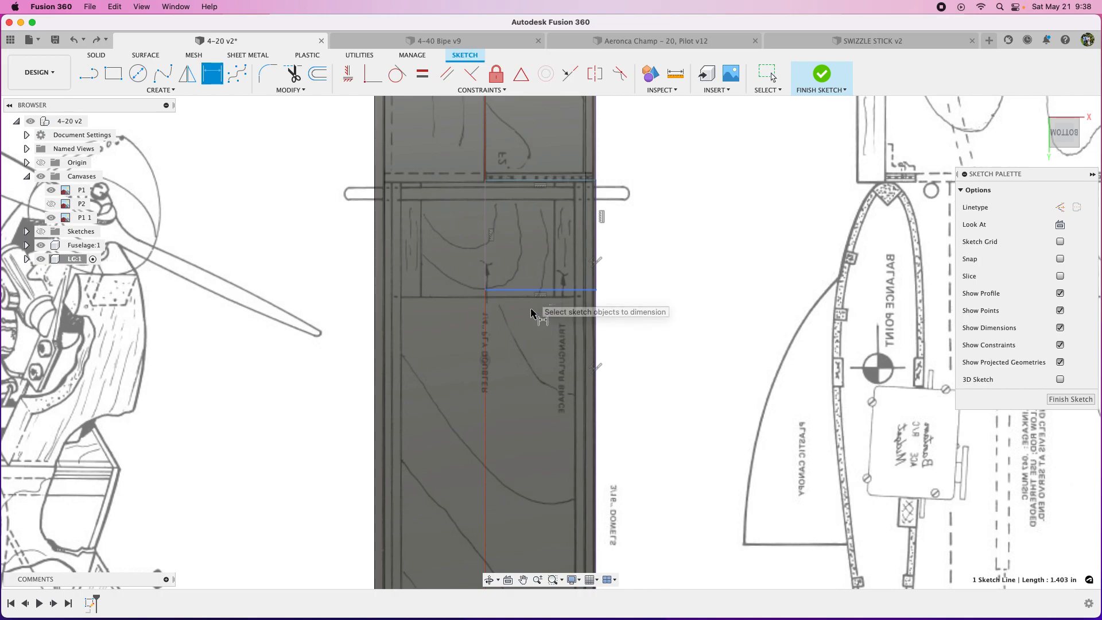
{"action": "left_click", "coordinate": [524, 347]}
{"action": "key", "text": "Return"}
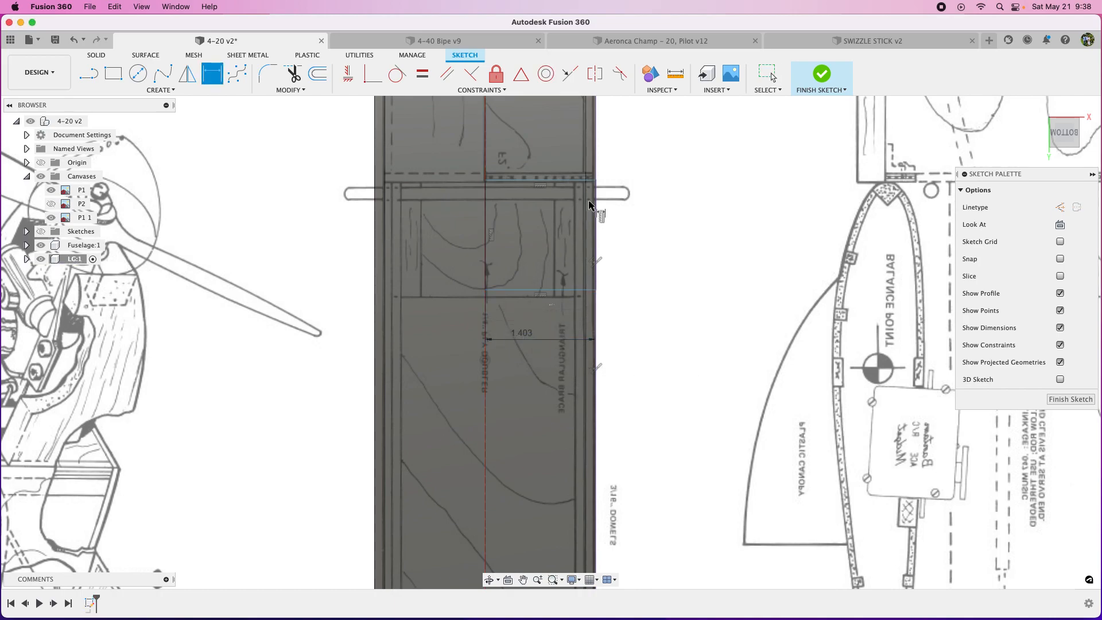
{"action": "left_click", "coordinate": [486, 236]}
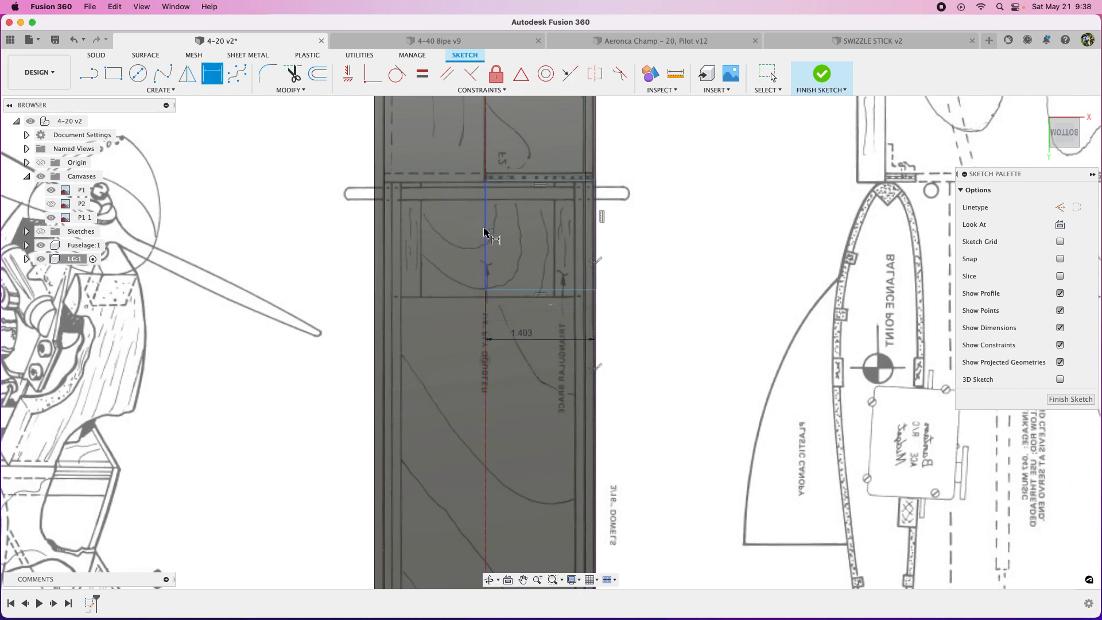
{"action": "left_click", "coordinate": [430, 233]}
{"action": "type", "text": "1.394"}
{"action": "key", "text": "Return"}
{"action": "scroll", "coordinate": [517, 221], "scroll_direction": "up", "scroll_amount": 4}
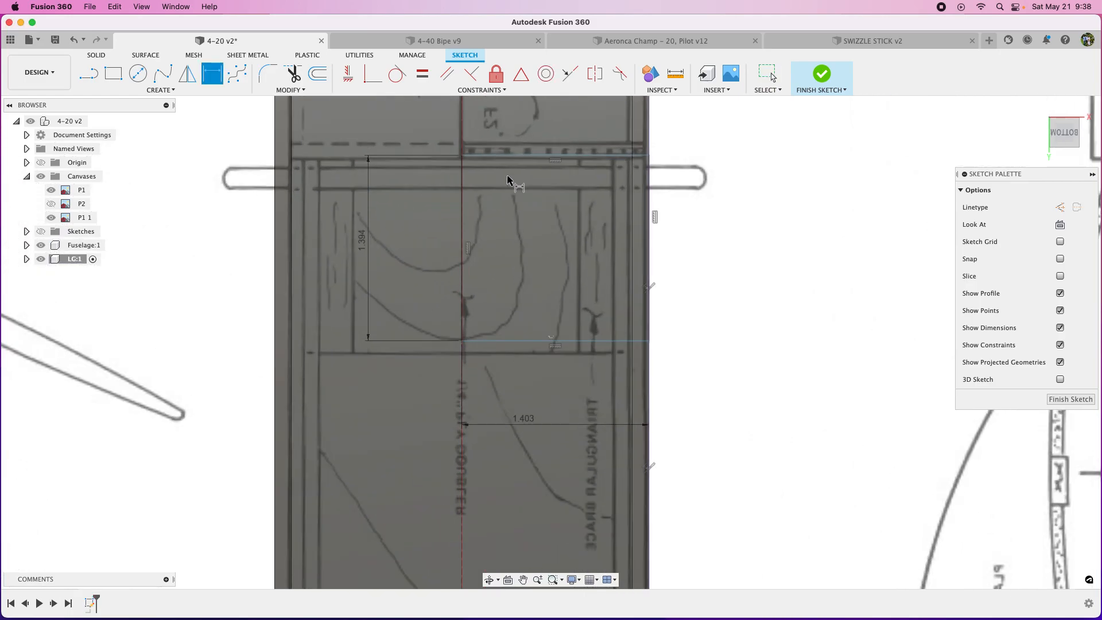
Step: Try to add dimensions to the rectangle's outer side edge and its forward edge
{"action": "left_click", "coordinate": [652, 180]}
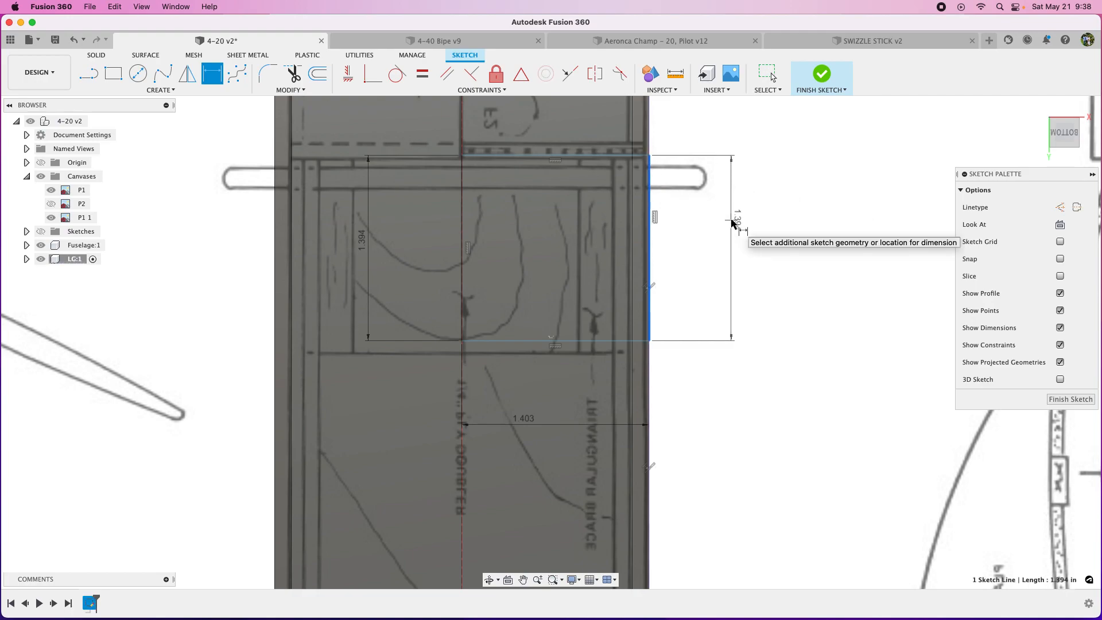
{"action": "left_click", "coordinate": [732, 234]}
{"action": "left_click", "coordinate": [631, 330]}
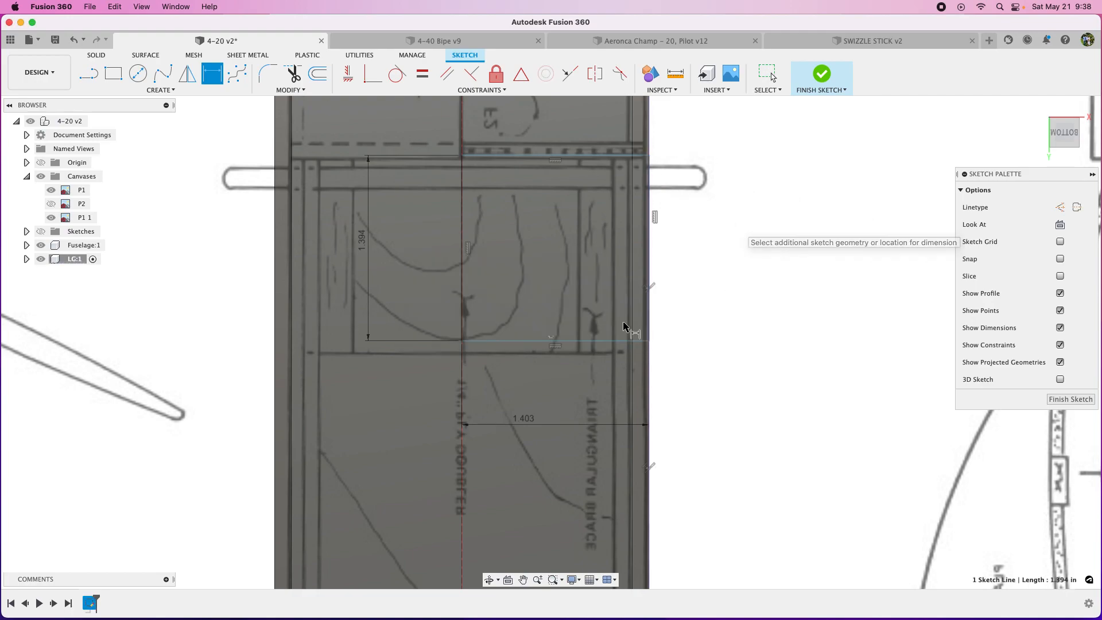
{"action": "left_click", "coordinate": [508, 156]}
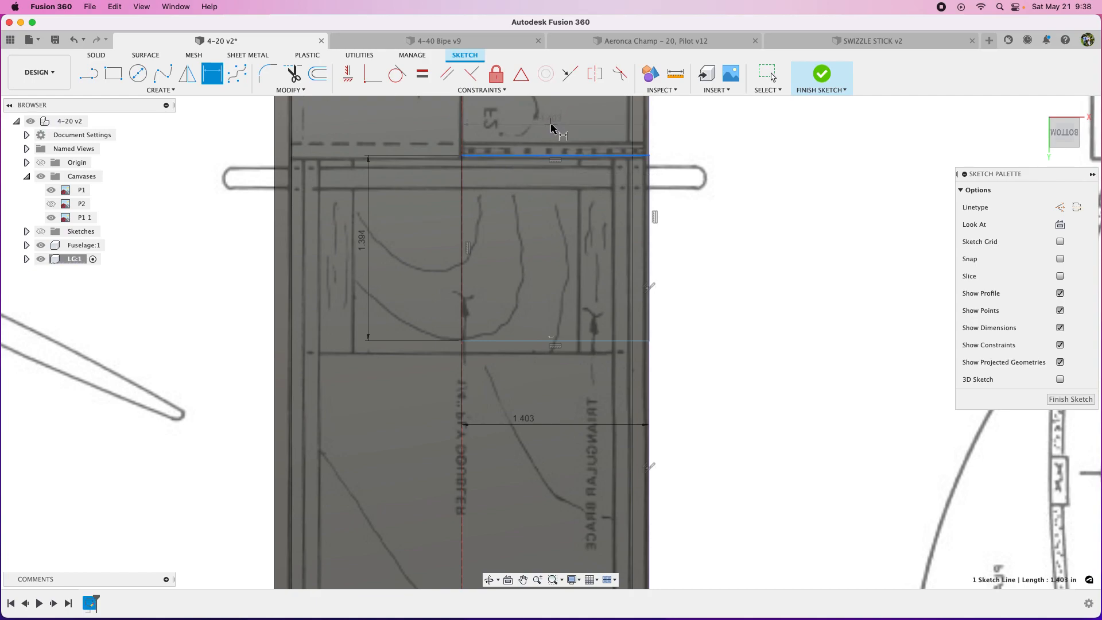
{"action": "left_click", "coordinate": [551, 126]}
{"action": "left_click", "coordinate": [630, 329]}
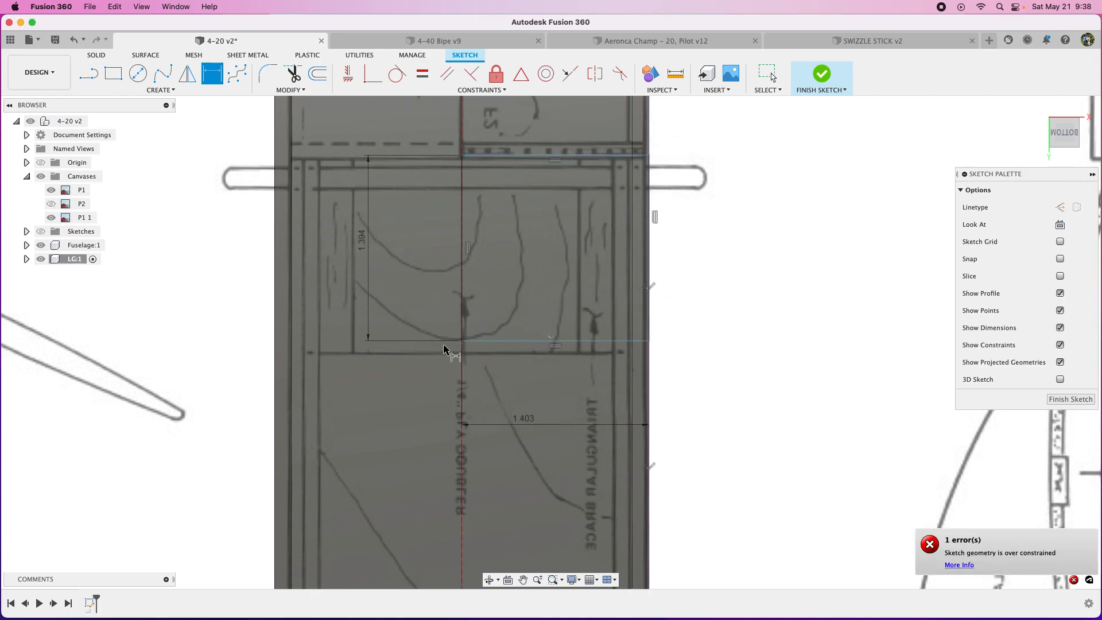
Step: Show the LG component's origin, dimension the distance from the origin to the rectangle's rear edge, and finish the sketch
{"action": "left_click", "coordinate": [513, 342]}
{"action": "scroll", "coordinate": [500, 286], "scroll_direction": "down", "scroll_amount": 10}
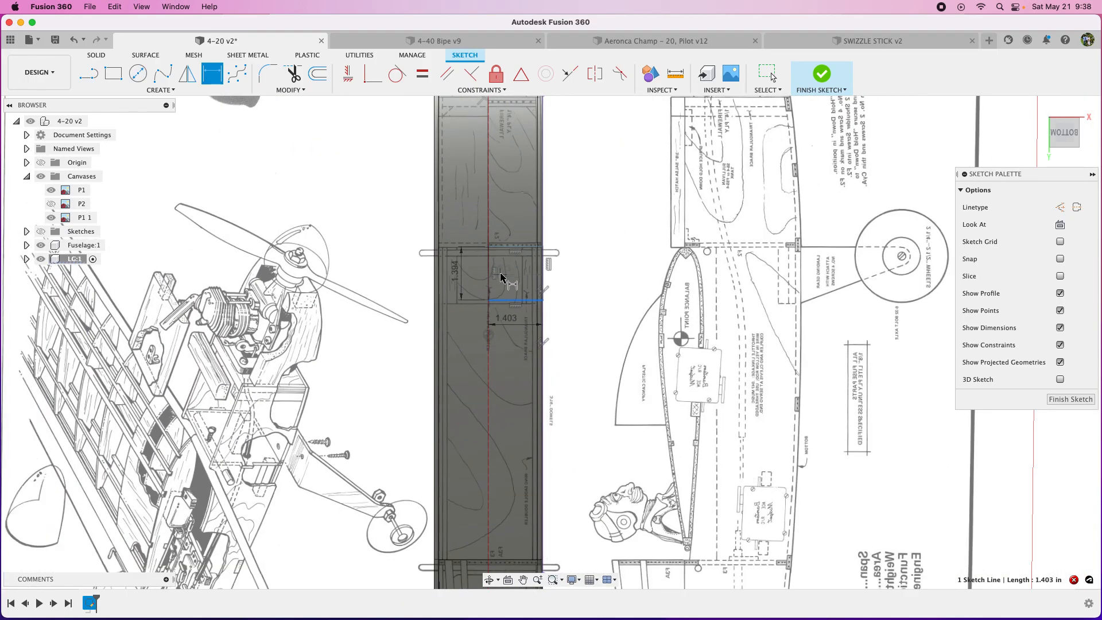
{"action": "left_click", "coordinate": [27, 259]}
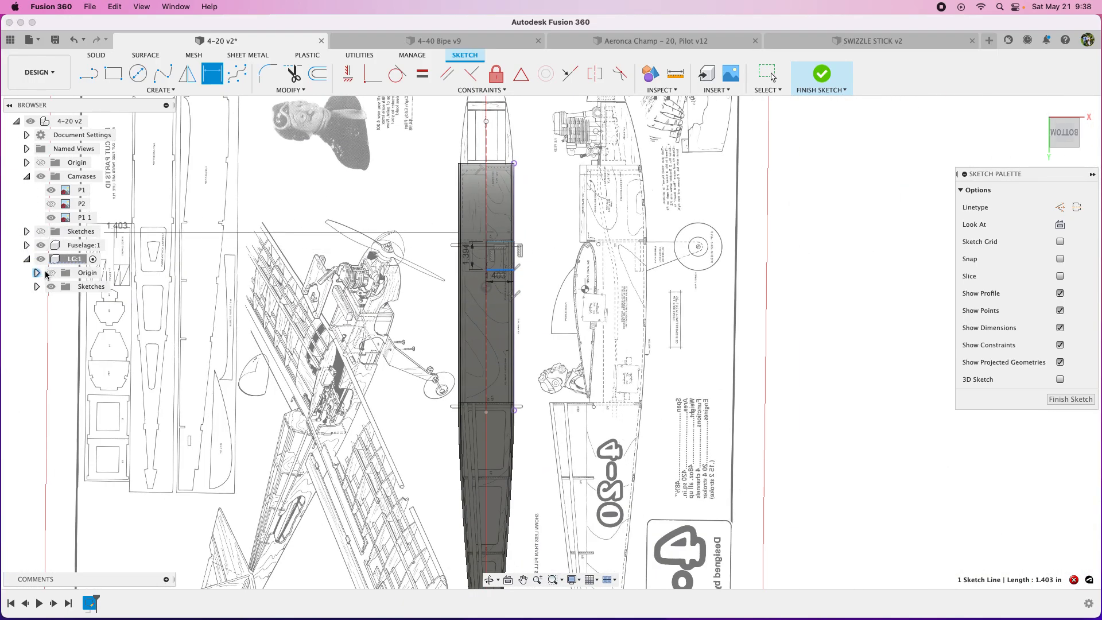
{"action": "left_click", "coordinate": [486, 286]}
{"action": "left_click", "coordinate": [535, 281]}
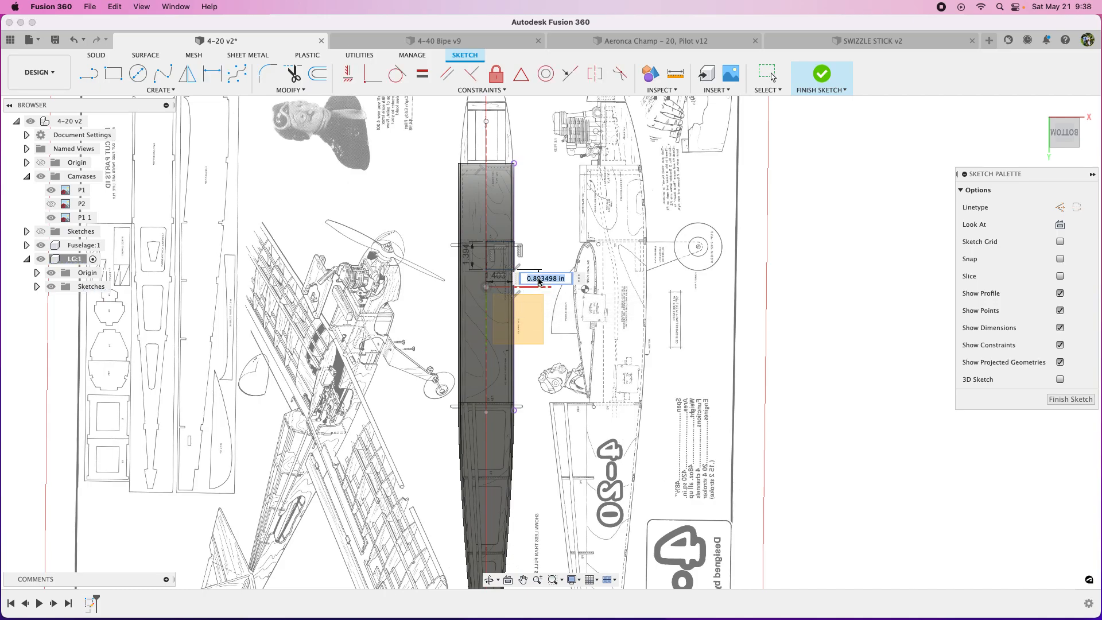
{"action": "key", "text": "Return"}
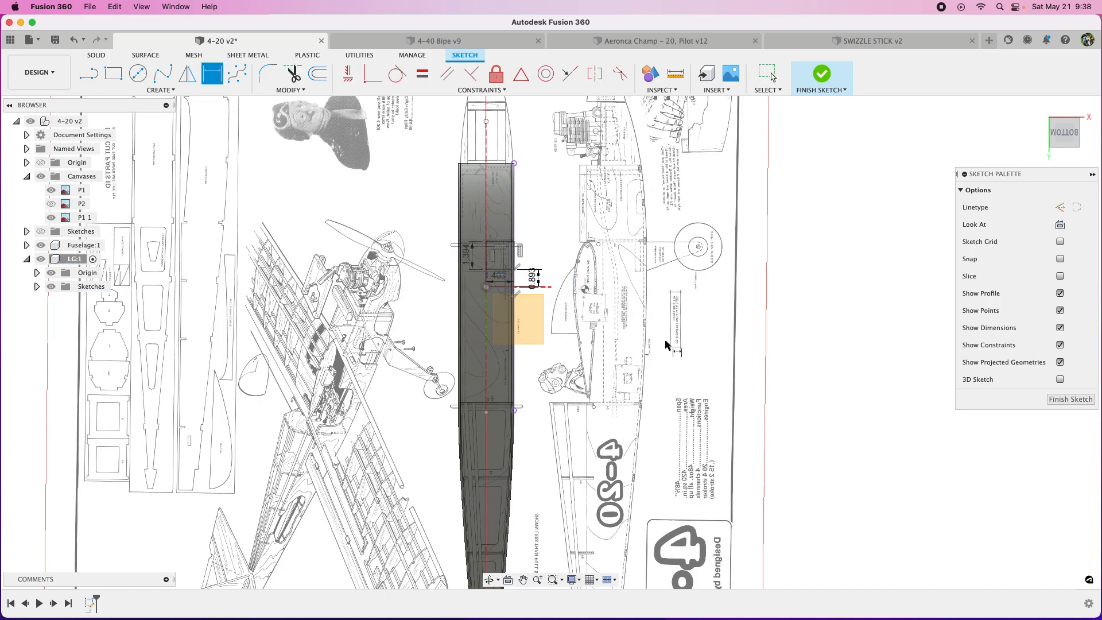
{"action": "left_click", "coordinate": [1068, 400]}
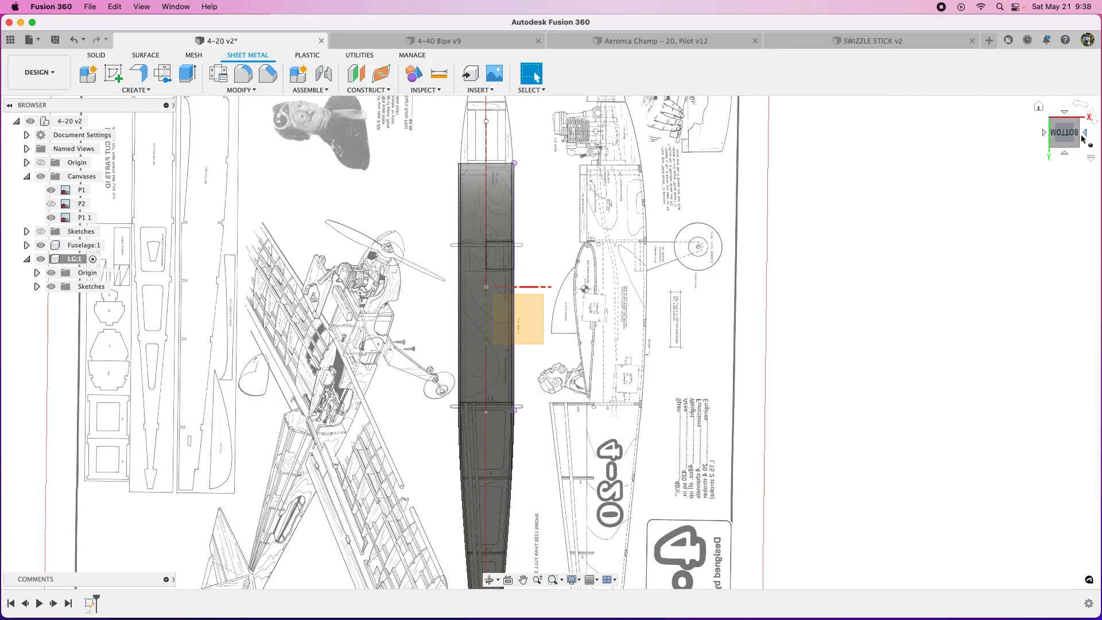
Step: Start an extrusion of the landing gear mounting rectangle, hiding the canvases and fuselage and selecting both of its profiles
{"action": "mouse_move", "coordinate": [1069, 141]}
{"action": "left_mouse_down"}
{"action": "mouse_move", "coordinate": [978, 221]}
{"action": "mouse_move", "coordinate": [921, 201]}
{"action": "mouse_move", "coordinate": [931, 66]}
{"action": "left_mouse_up"}
{"action": "left_click", "coordinate": [1041, 109]}
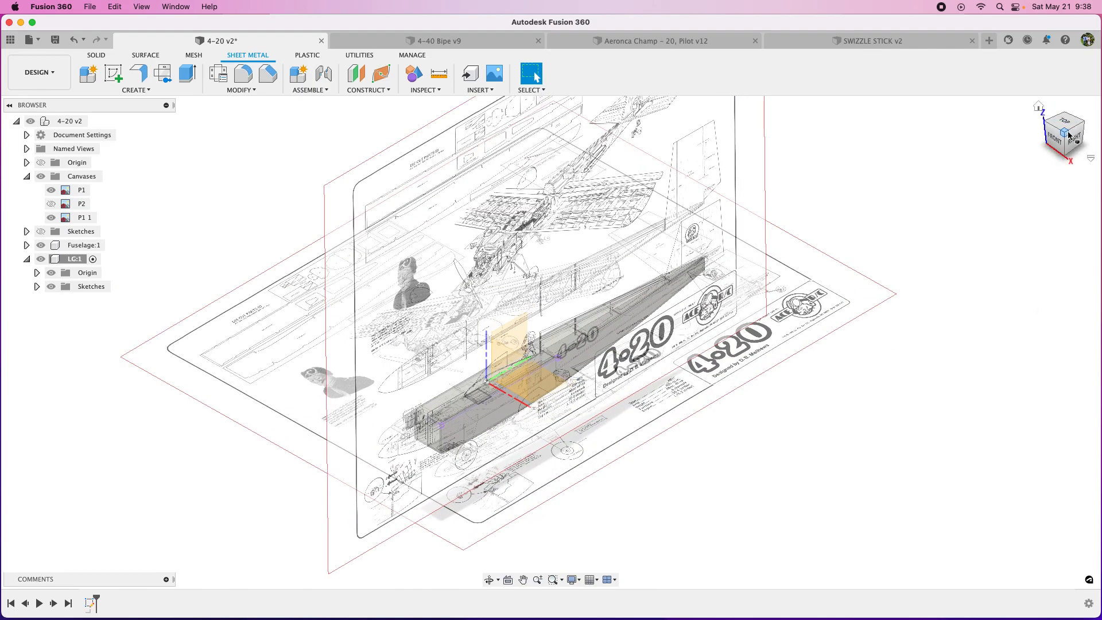
{"action": "left_click", "coordinate": [1071, 139]}
{"action": "scroll", "coordinate": [480, 394], "scroll_direction": "up", "scroll_amount": 6}
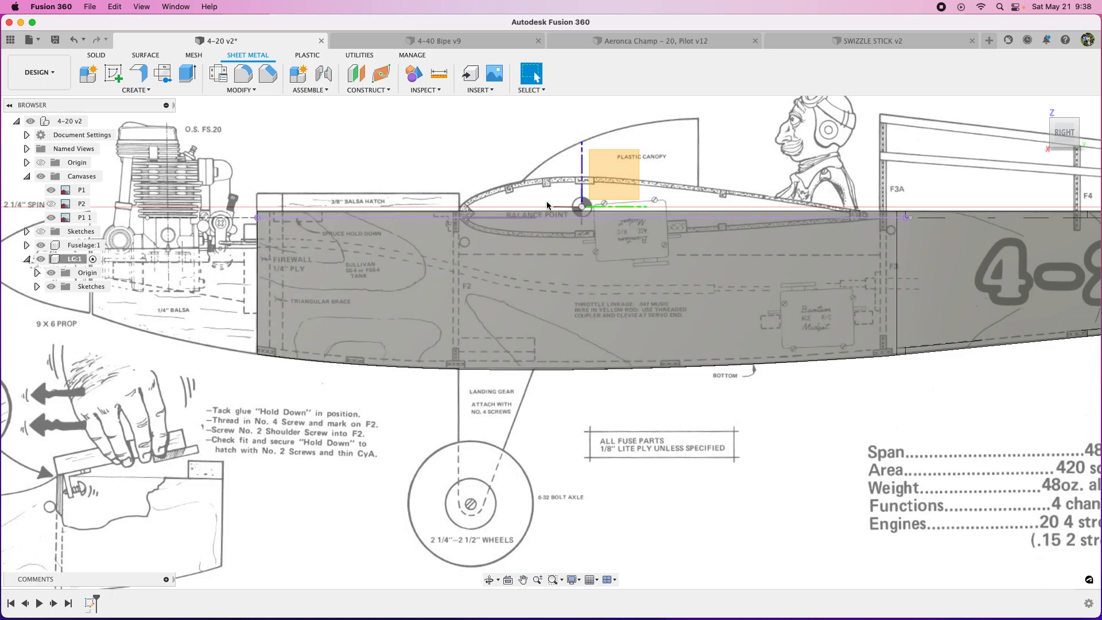
{"action": "left_click", "coordinate": [190, 81]}
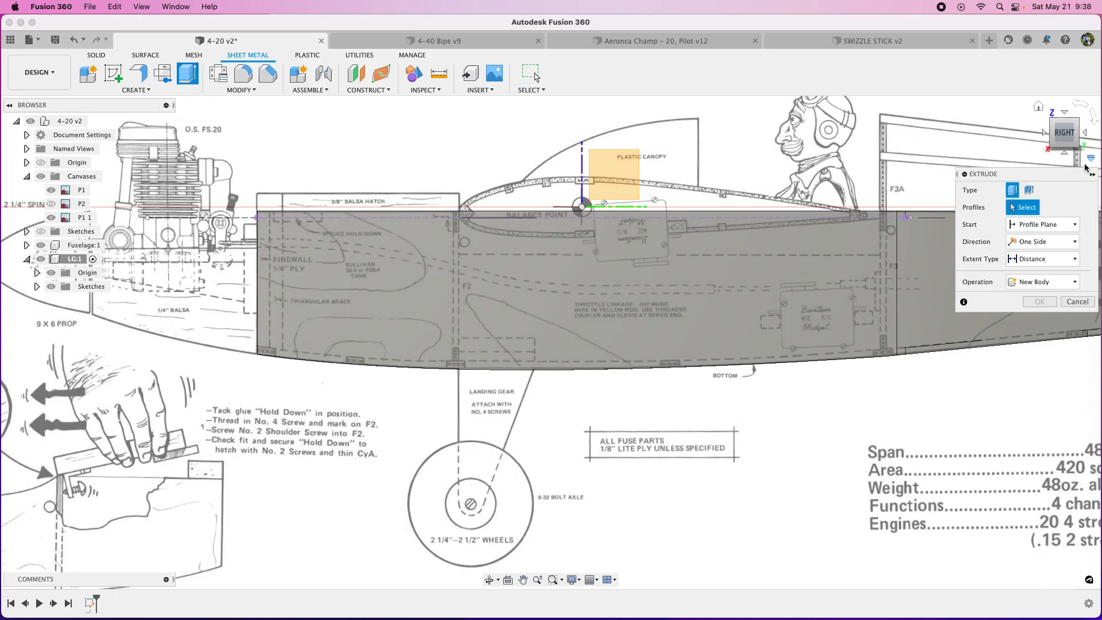
{"action": "middle_click_drag", "start_coordinate": [548, 340], "coordinate": [575, 284], "text": "shift"}
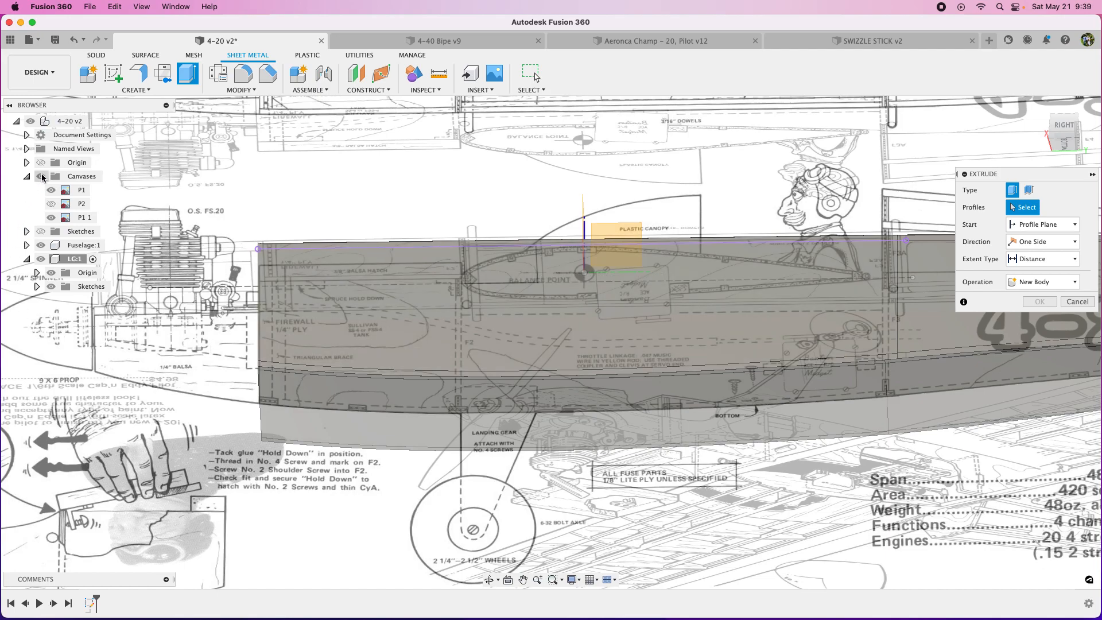
{"action": "left_click", "coordinate": [41, 176]}
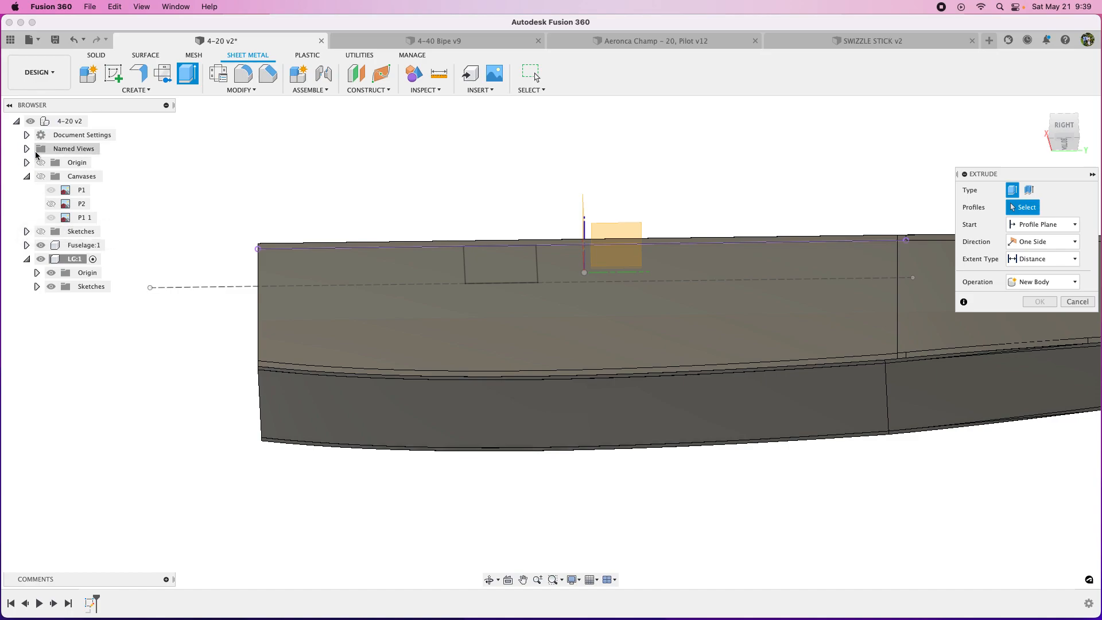
{"action": "left_click", "coordinate": [41, 246]}
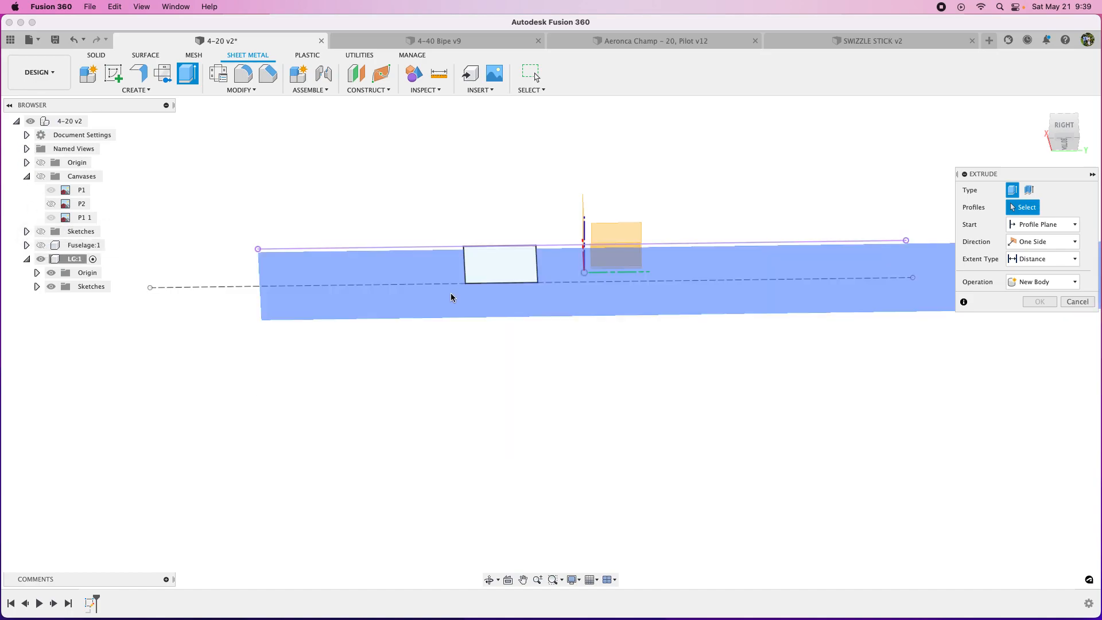
{"action": "left_click", "coordinate": [517, 267]}
{"action": "left_click", "coordinate": [516, 237]}
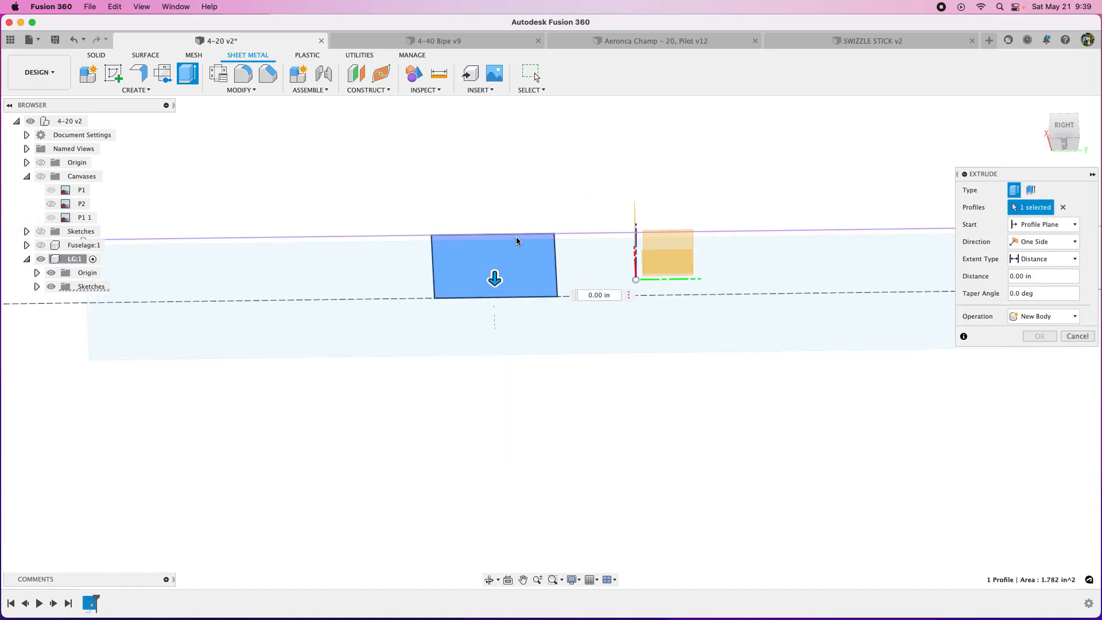
Step: Show the plan canvases and the fuselage again in side view and set the extrusion to start from an offset
{"action": "left_click", "coordinate": [1064, 129]}
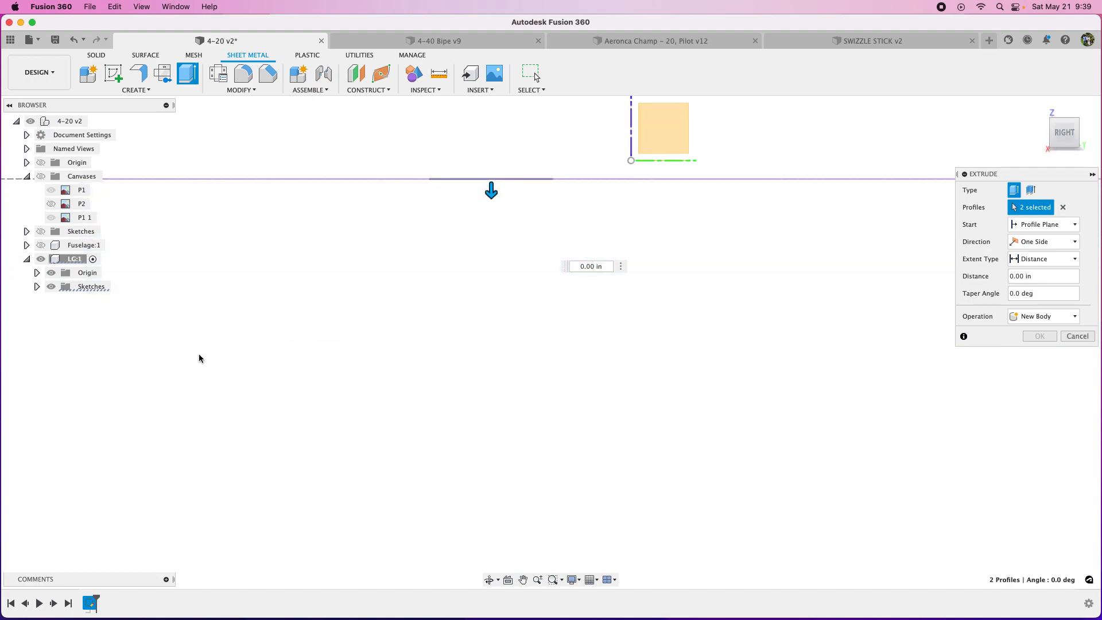
{"action": "left_click", "coordinate": [42, 179]}
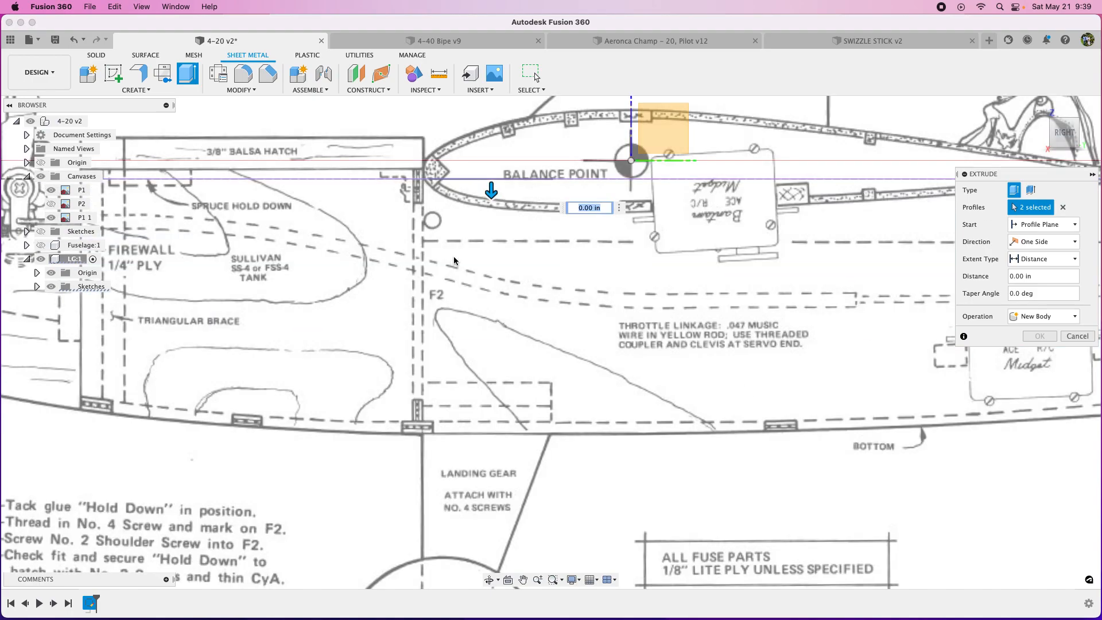
{"action": "left_click", "coordinate": [1073, 224]}
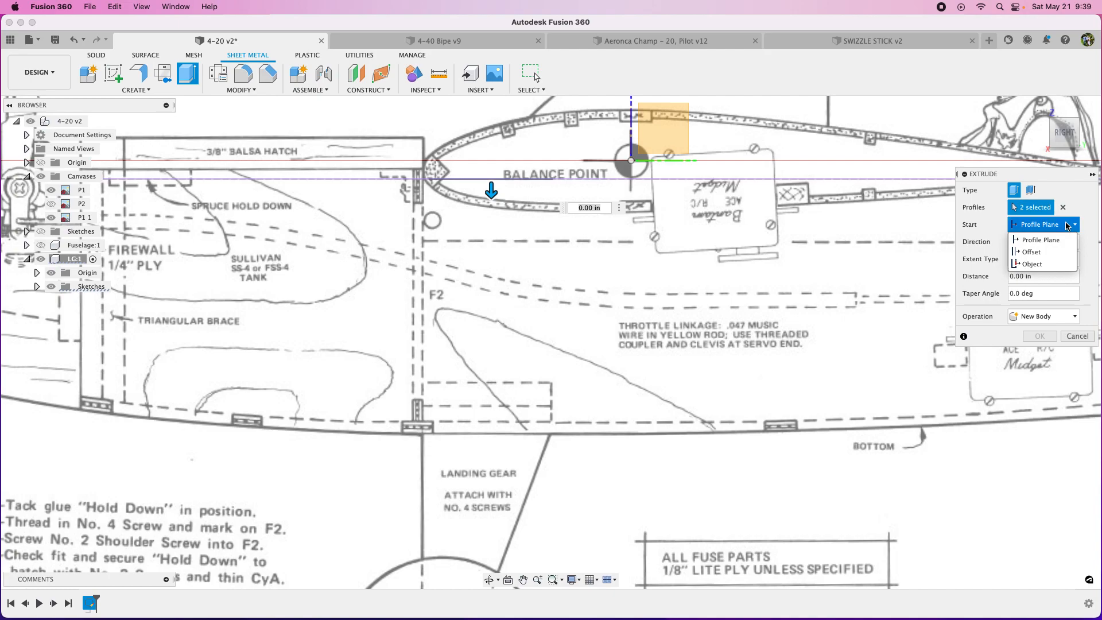
{"action": "left_click", "coordinate": [1037, 252]}
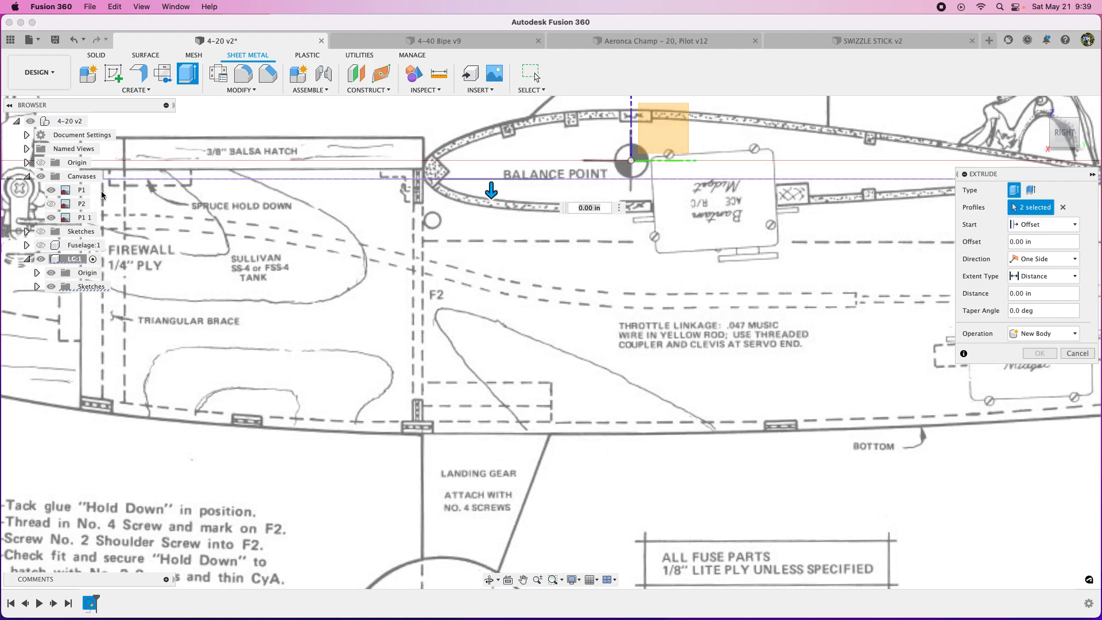
{"action": "left_click", "coordinate": [44, 246]}
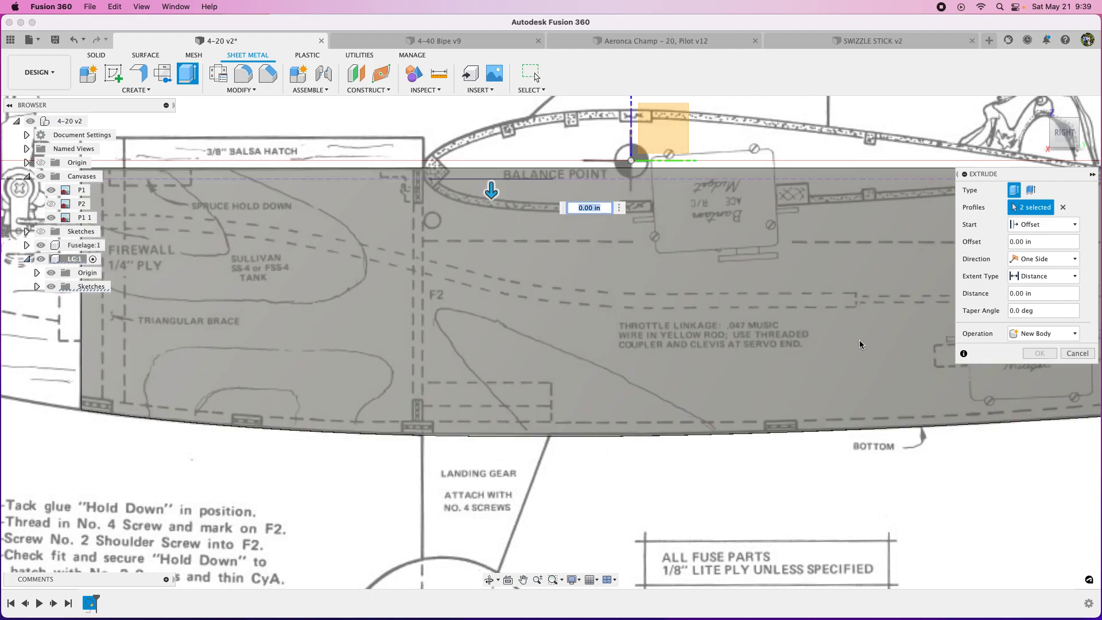
Step: Try starting the extrusion from the fuselage's bottom face as the start object, with a distance of about 0.124 in
{"action": "left_click", "coordinate": [1069, 226]}
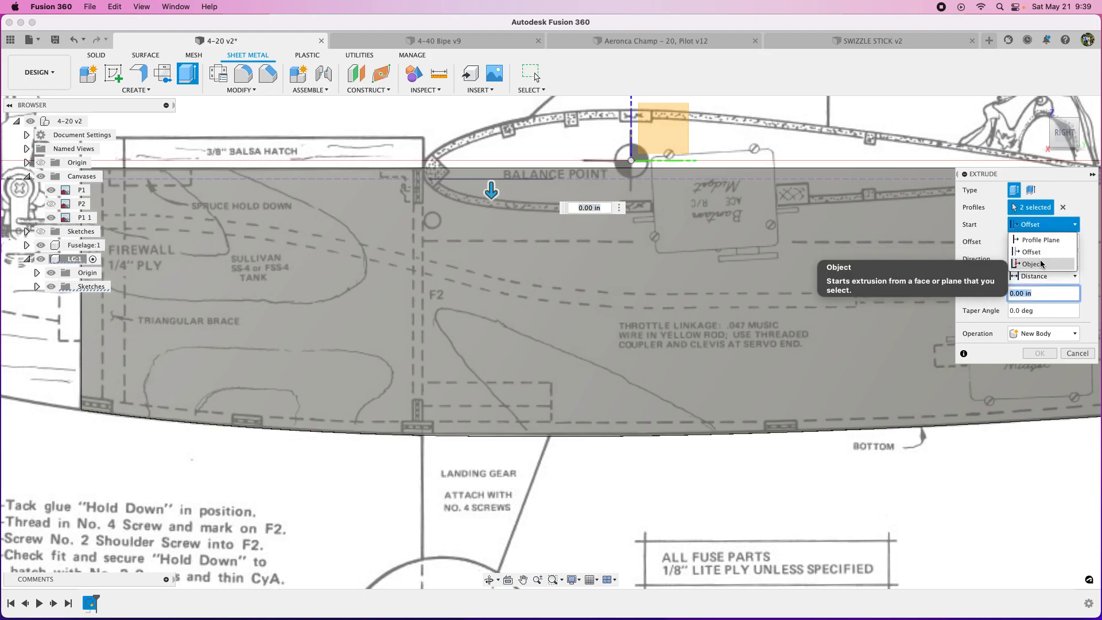
{"action": "left_click", "coordinate": [1047, 261]}
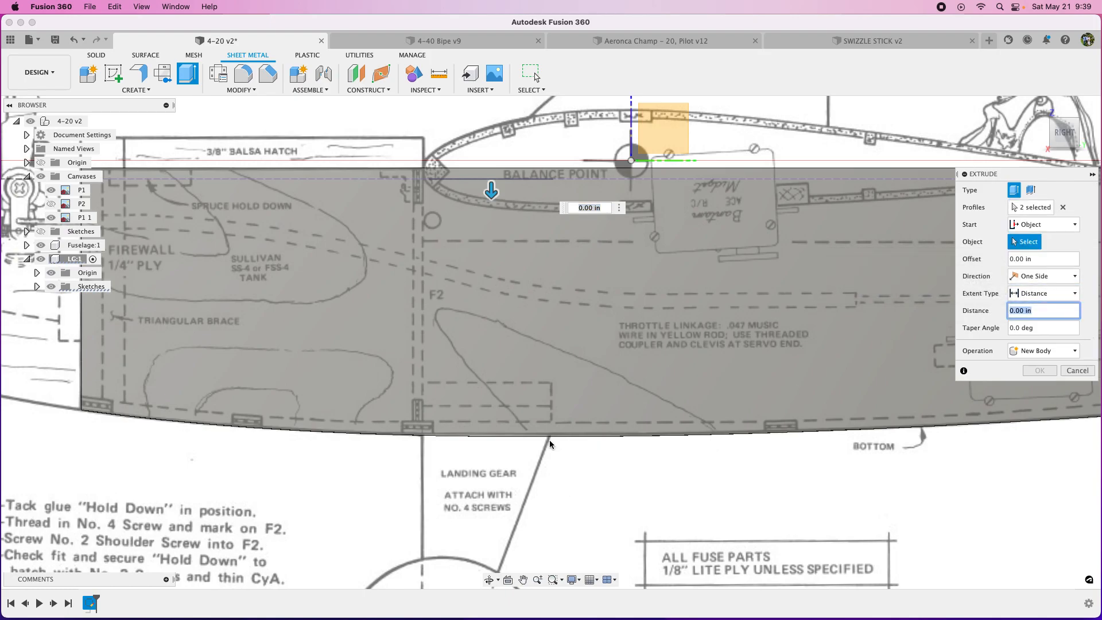
{"action": "middle_click_drag", "start_coordinate": [550, 438], "coordinate": [549, 417], "text": "shift"}
{"action": "left_click", "coordinate": [550, 421]}
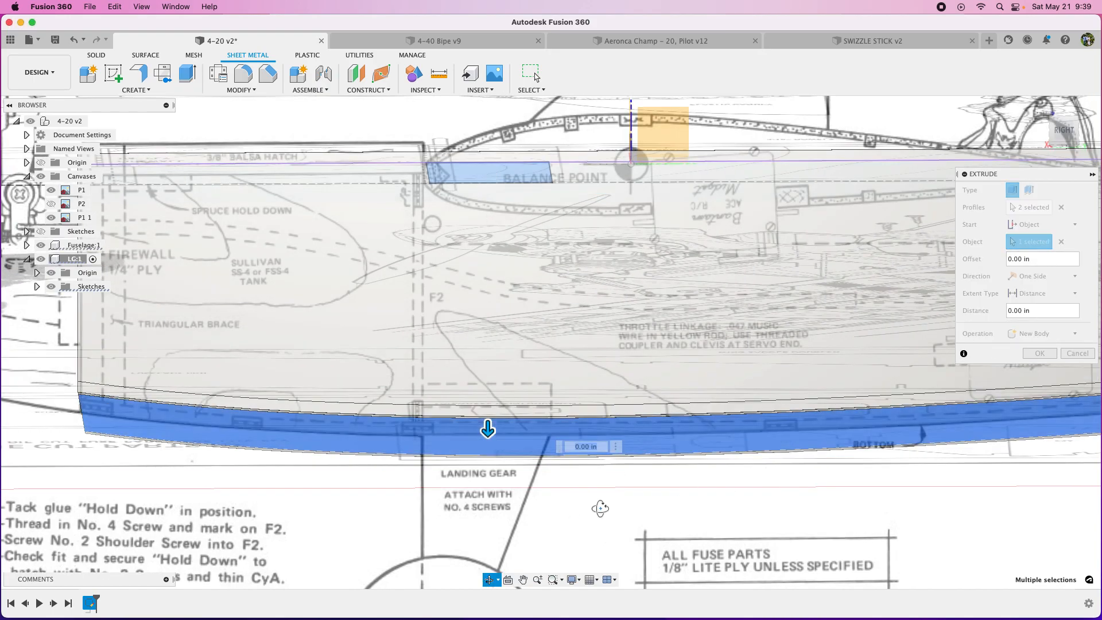
{"action": "middle_click_drag", "start_coordinate": [600, 507], "coordinate": [603, 519], "text": "shift"}
{"action": "left_click_drag", "start_coordinate": [492, 451], "coordinate": [492, 463]}
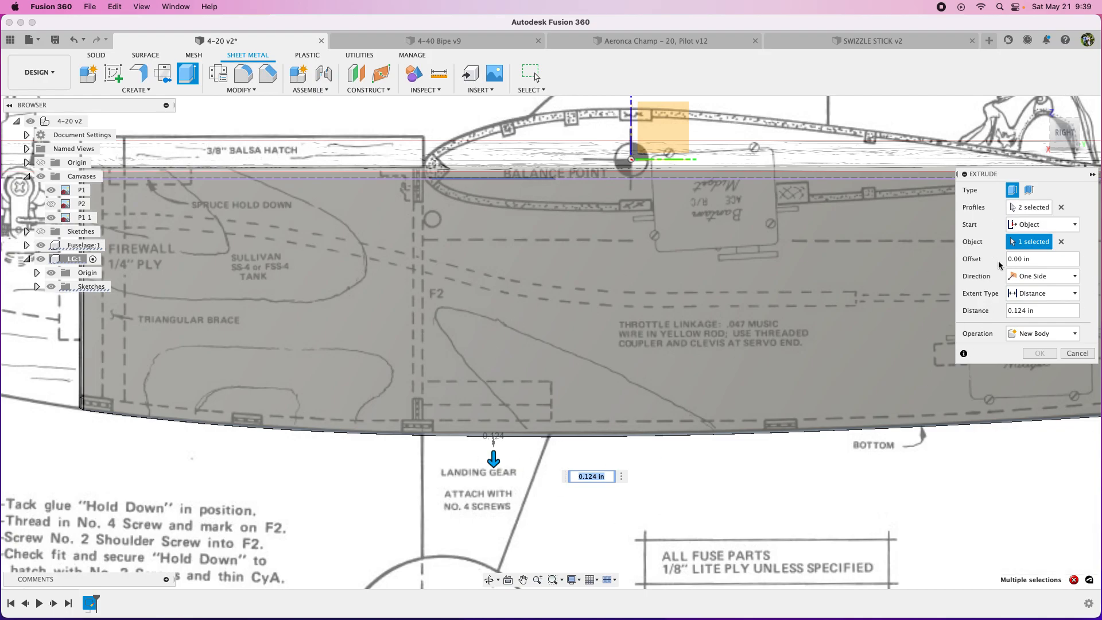
{"action": "left_click", "coordinate": [1061, 241]}
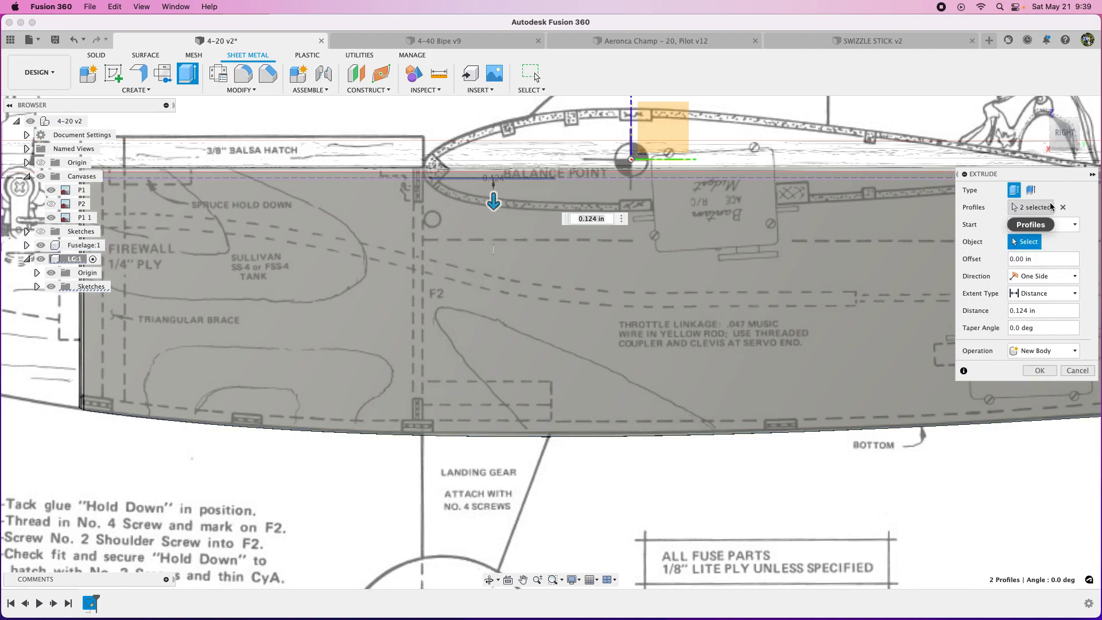
Step: Start the extrusion at an offset of 2.93 in from the profile plane, just below the fuselage's underside
{"action": "left_click", "coordinate": [1061, 224]}
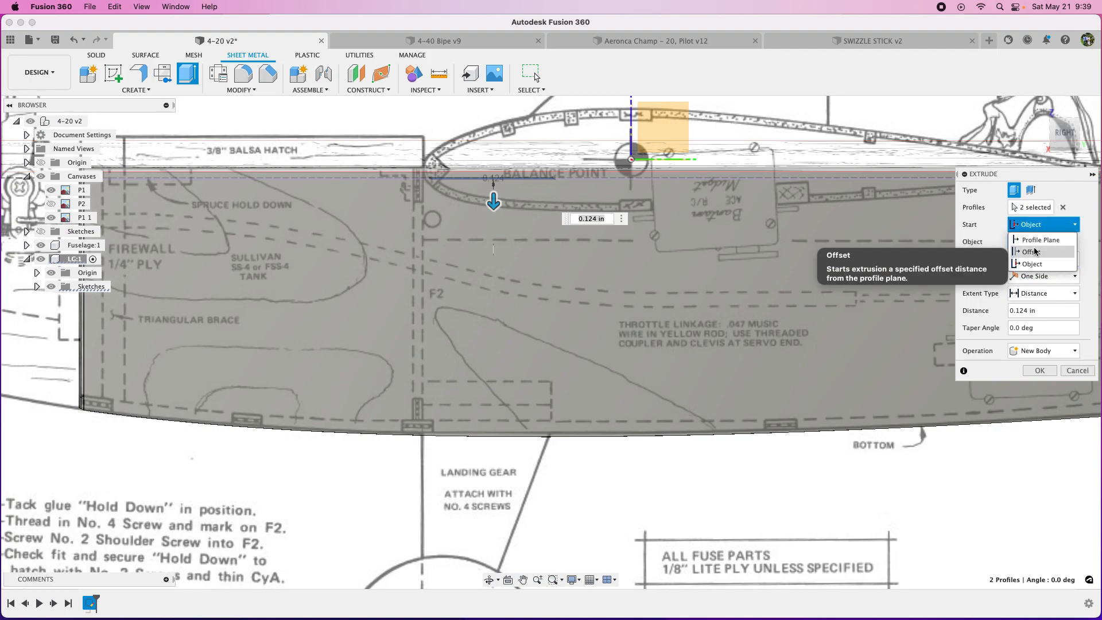
{"action": "left_click", "coordinate": [1032, 252]}
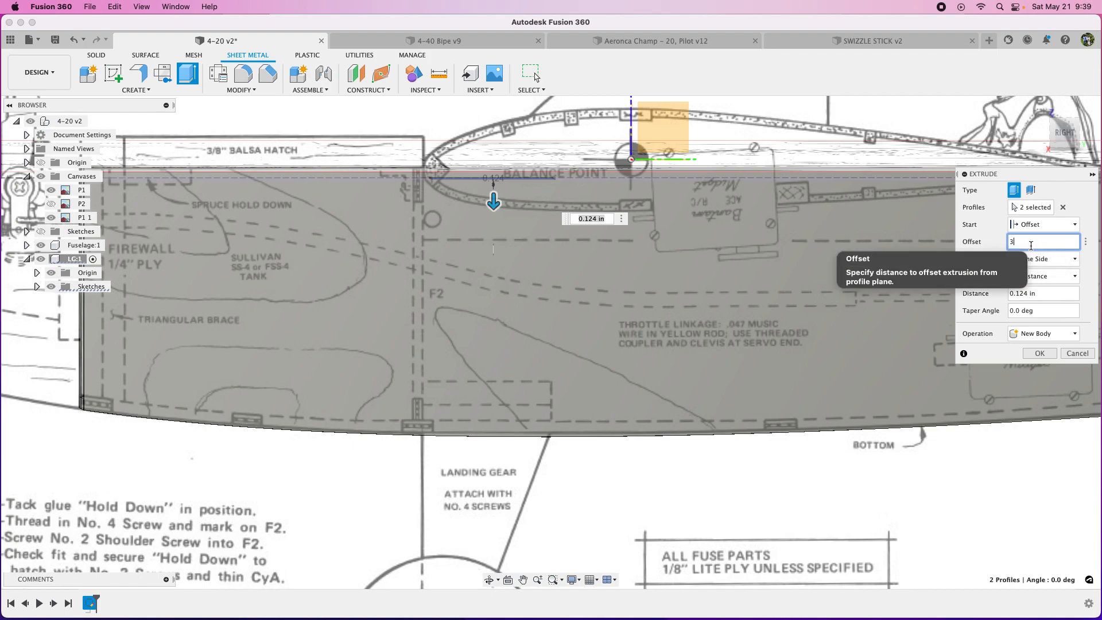
{"action": "key", "text": "Tab"}
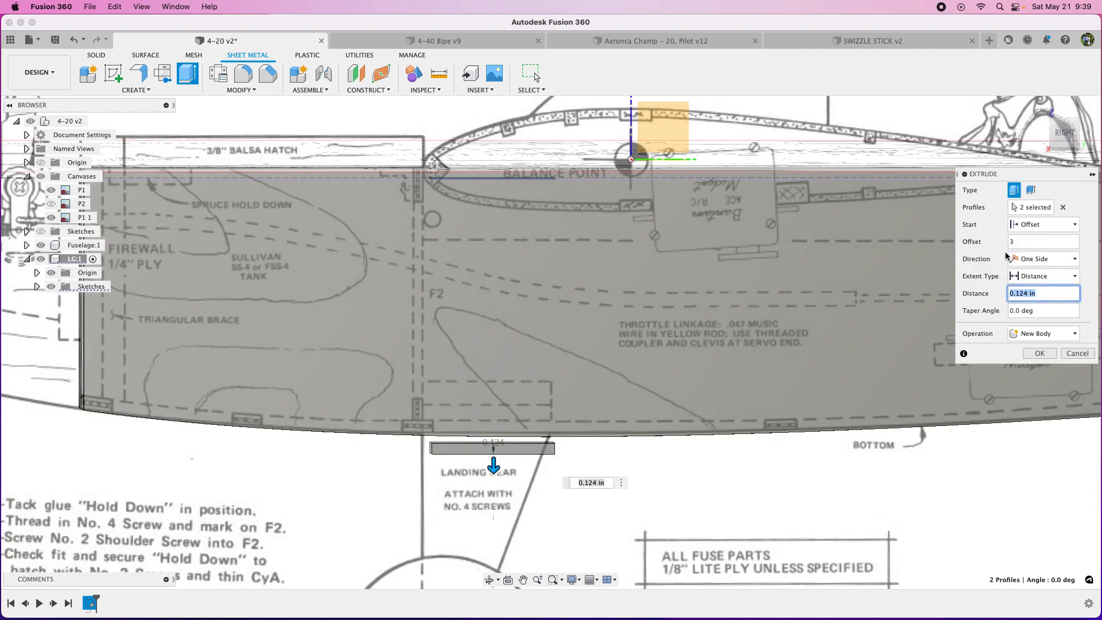
{"action": "left_click", "coordinate": [1044, 241]}
{"action": "type", "text": "2.75"}
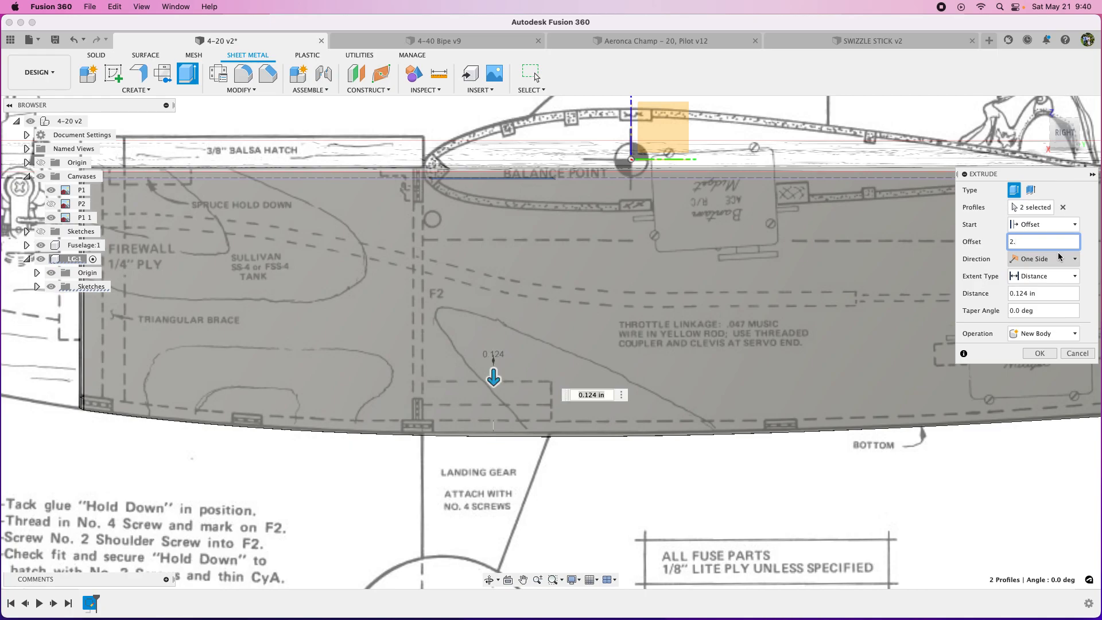
{"action": "scroll", "coordinate": [432, 441], "scroll_direction": "up", "scroll_amount": 5}
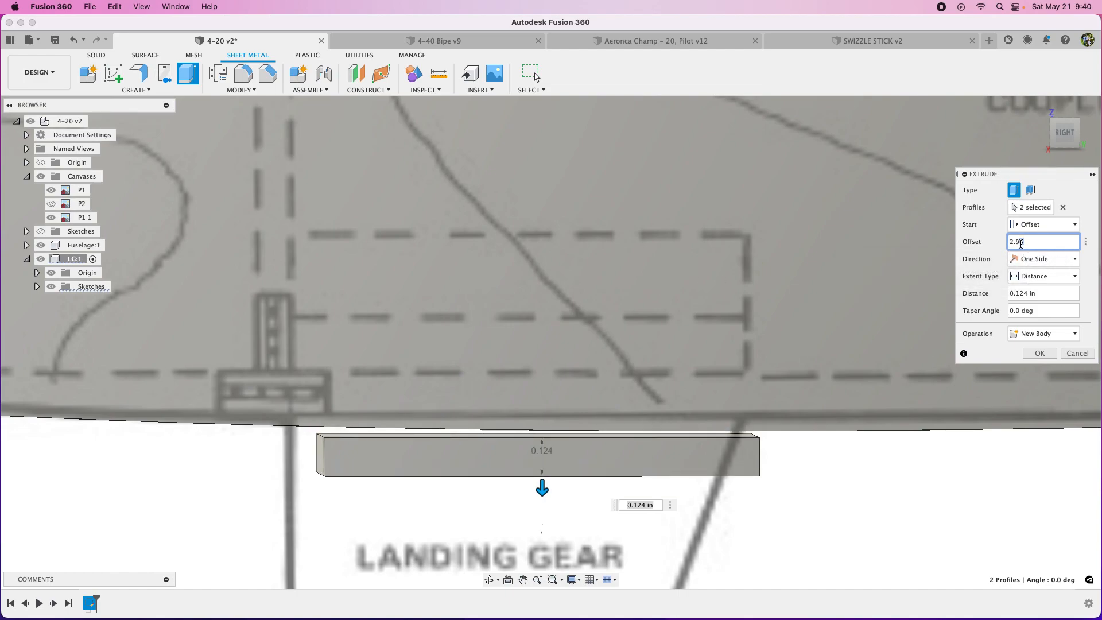
{"action": "left_click_drag", "start_coordinate": [1020, 244], "coordinate": [1029, 247]}
{"action": "type", "text": "3"}
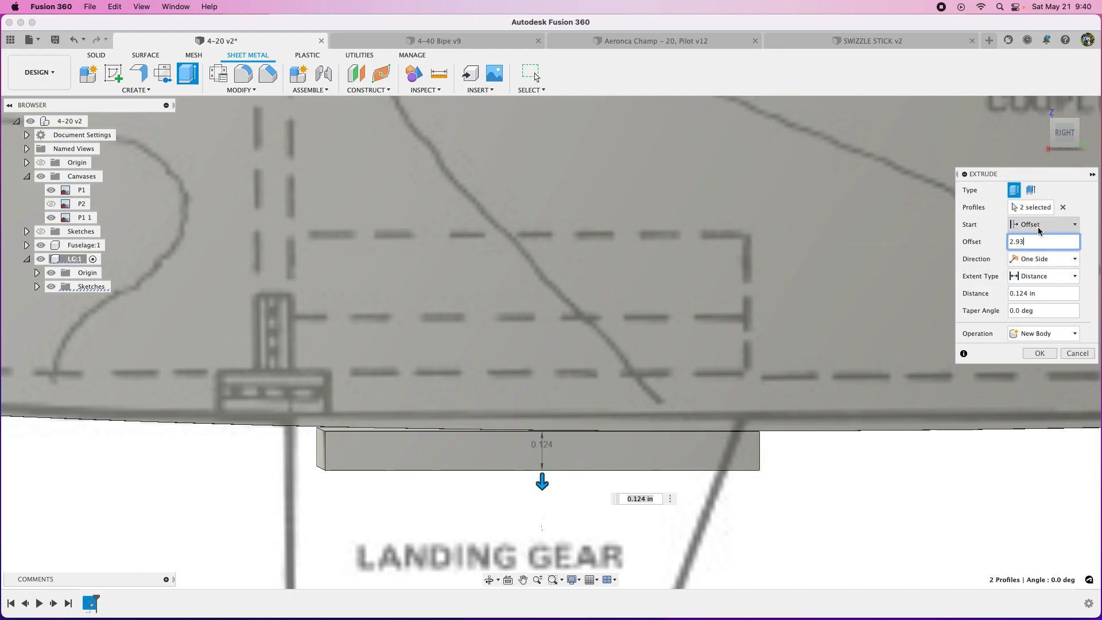
Step: Set the mounting plate's extrusion distance to 0.0625 in and create it as a new body
{"action": "left_click_drag", "start_coordinate": [1066, 133], "coordinate": [1058, 133]}
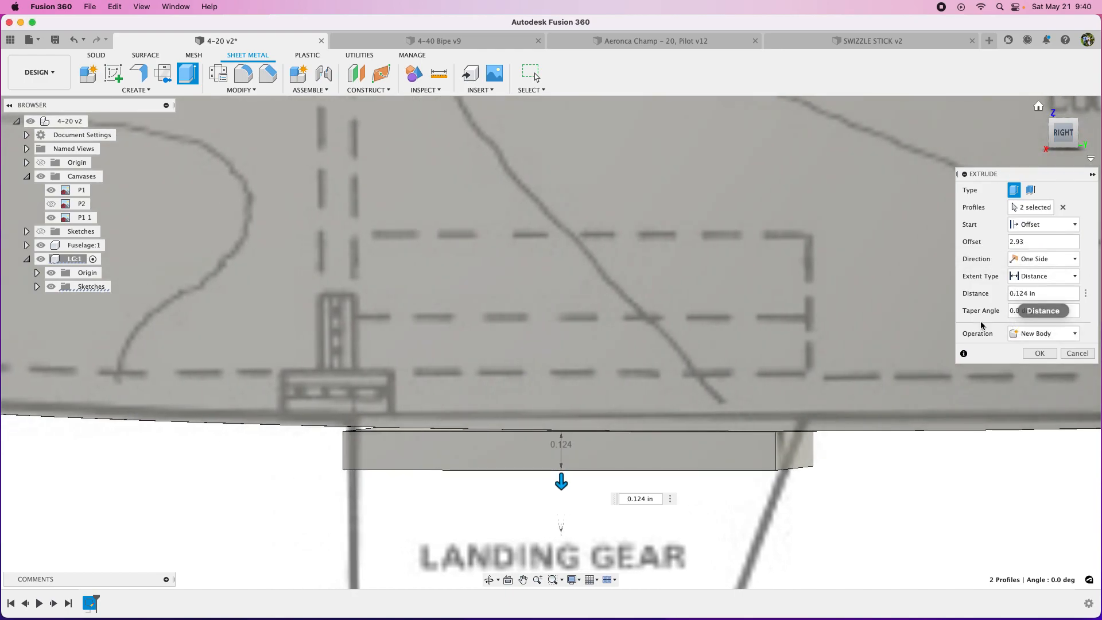
{"action": "left_click", "coordinate": [634, 501]}
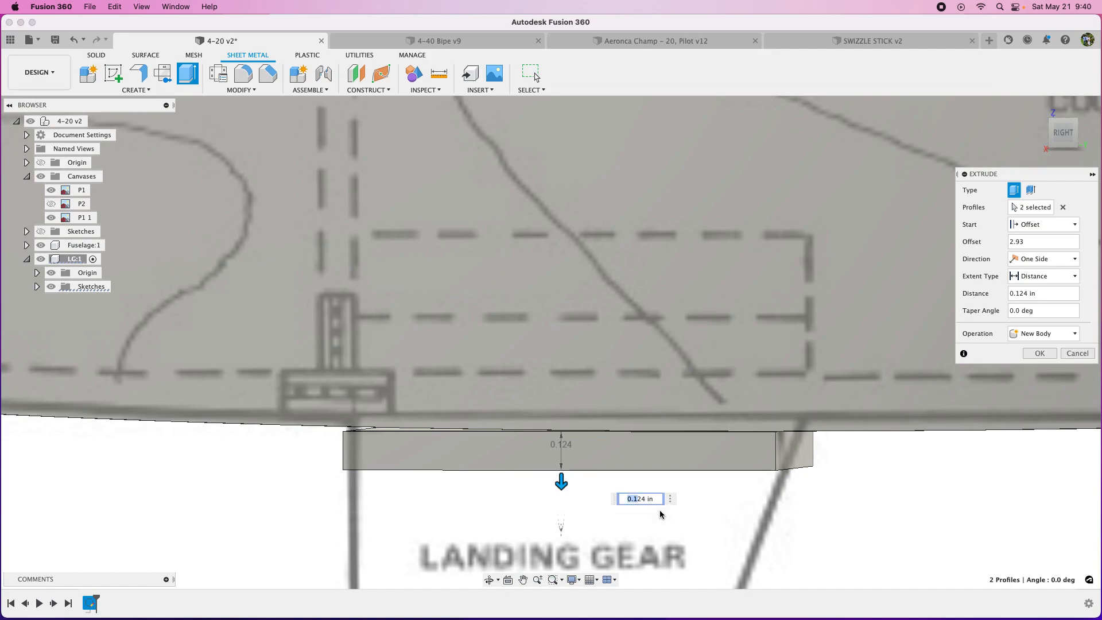
{"action": "key", "text": "BackSpace"}
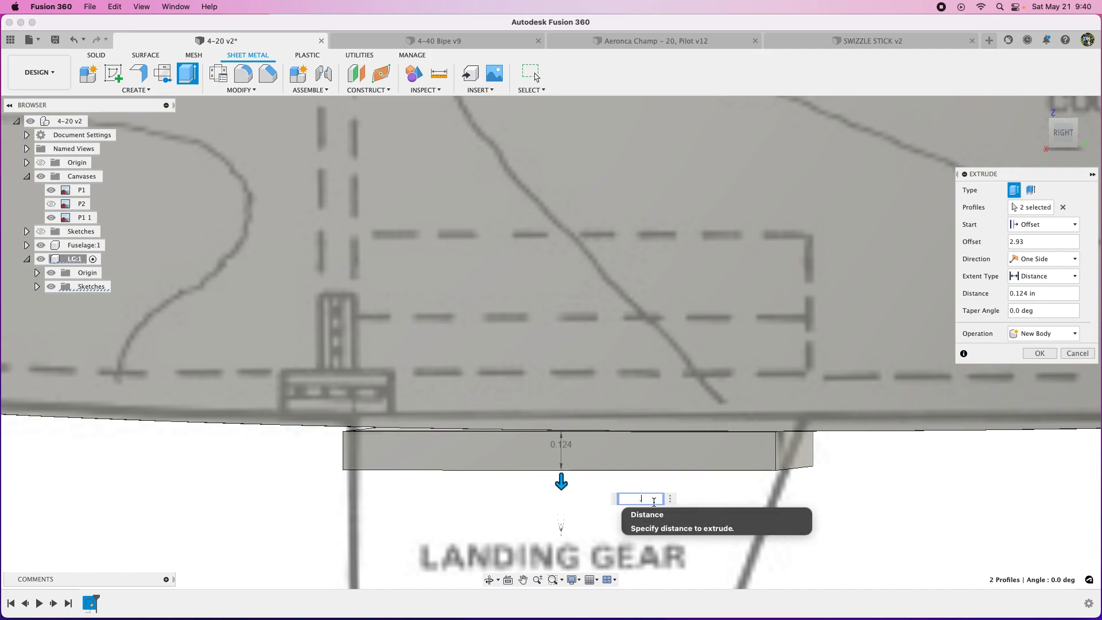
{"action": "key", "text": "Return"}
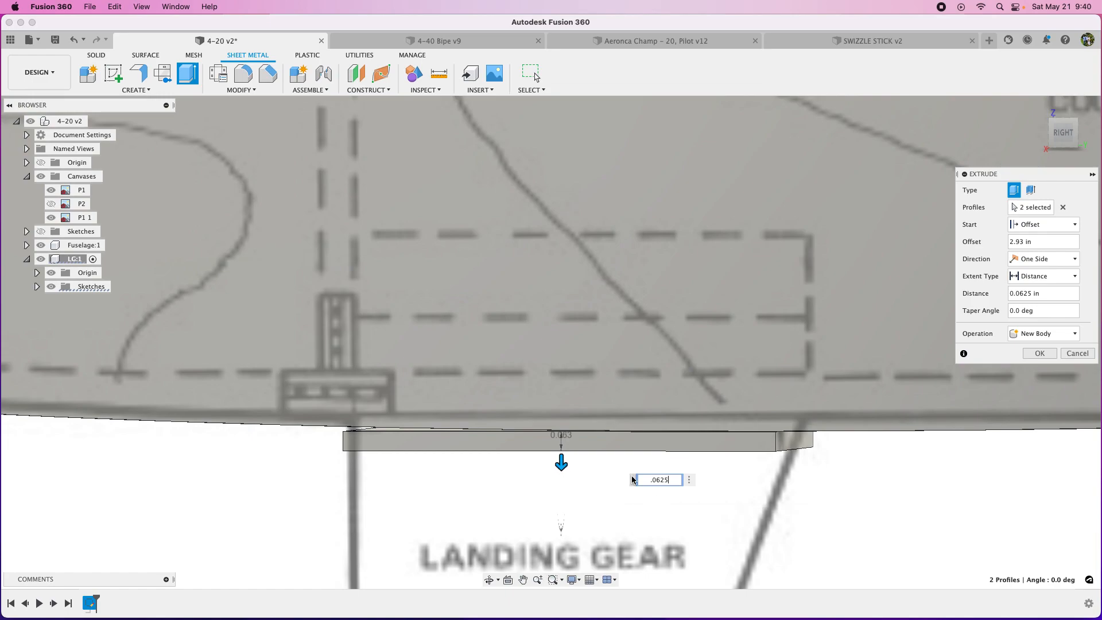
{"action": "left_click", "coordinate": [1040, 354]}
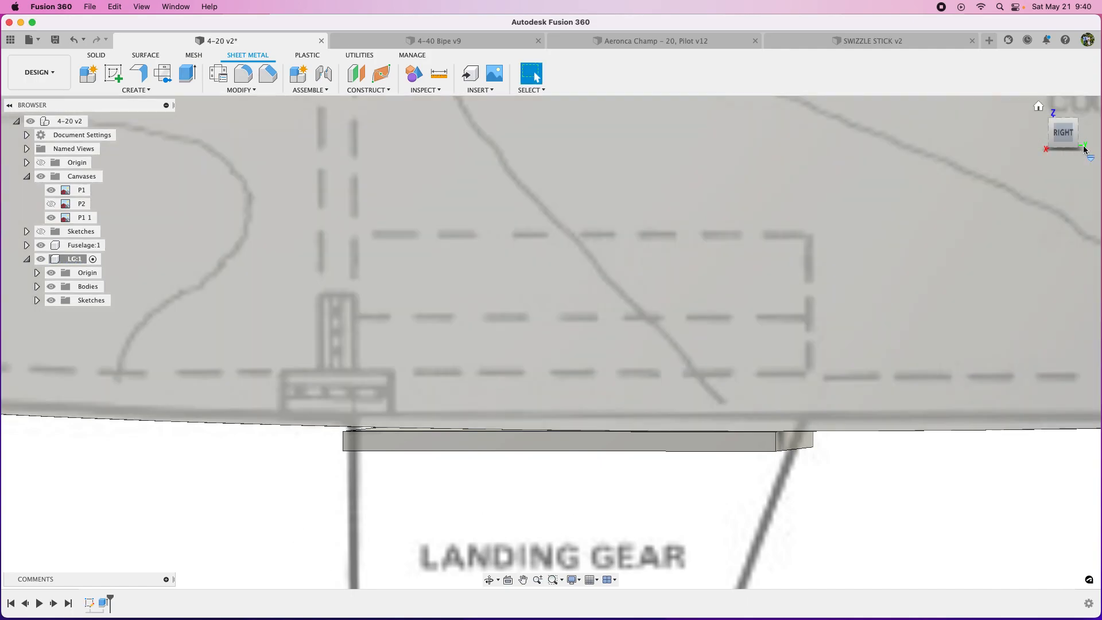
Step: Extrude the mounting plate's front end face forward 0.09 in to the plan's landing gear line, joining it to the plate
{"action": "left_click_drag", "start_coordinate": [1067, 140], "coordinate": [1072, 137]}
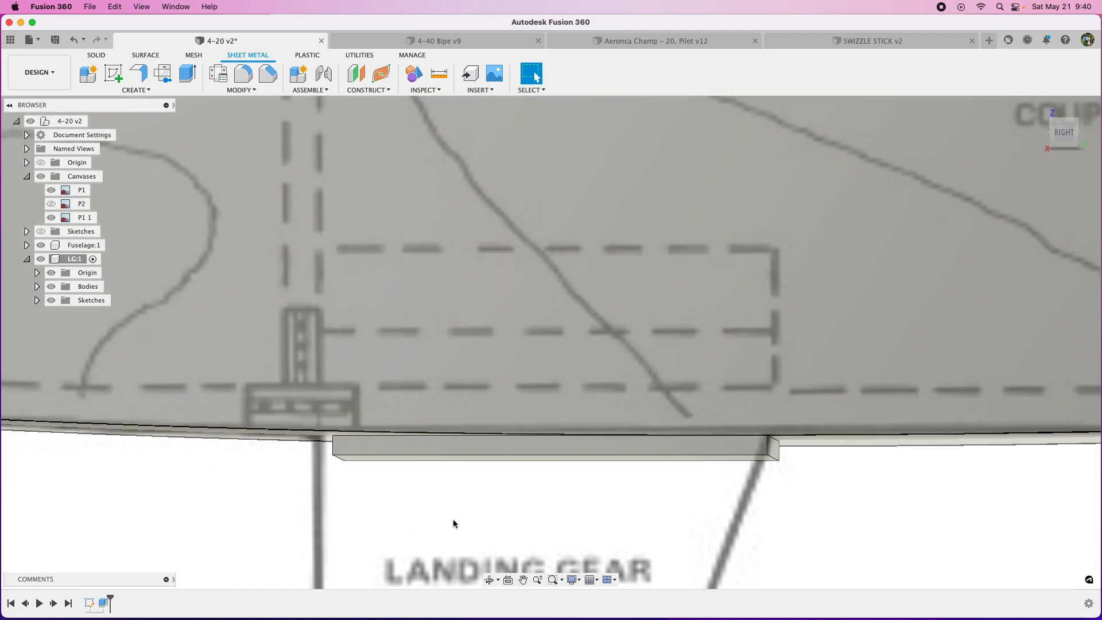
{"action": "scroll", "coordinate": [453, 521], "scroll_direction": "down", "scroll_amount": 4}
{"action": "left_click", "coordinate": [1060, 132]}
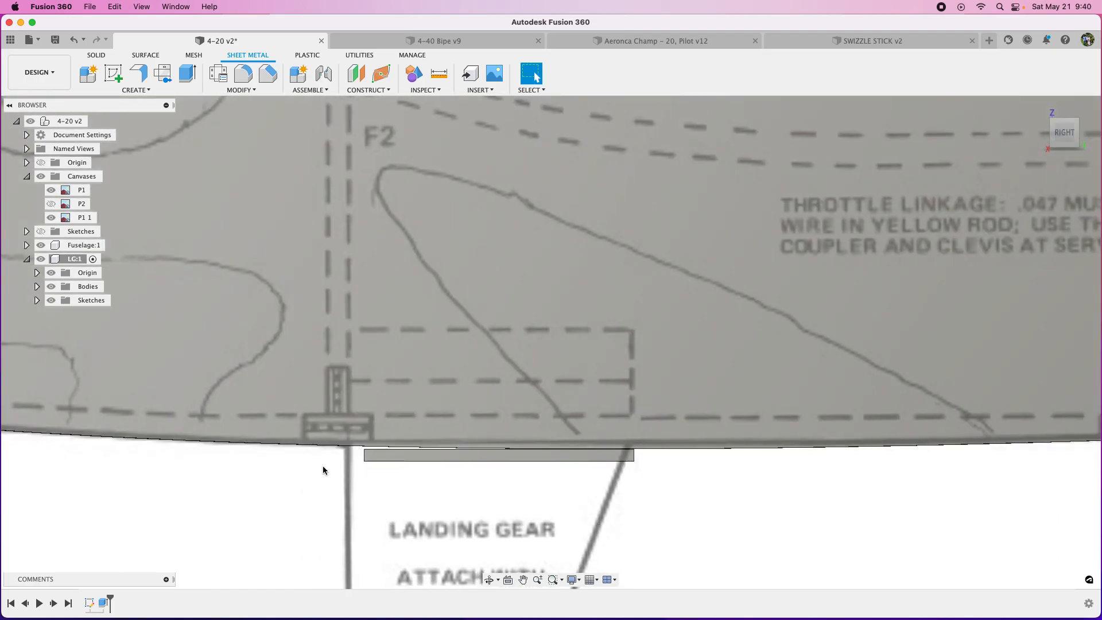
{"action": "middle_click_drag", "start_coordinate": [565, 521], "coordinate": [591, 517], "text": "shift"}
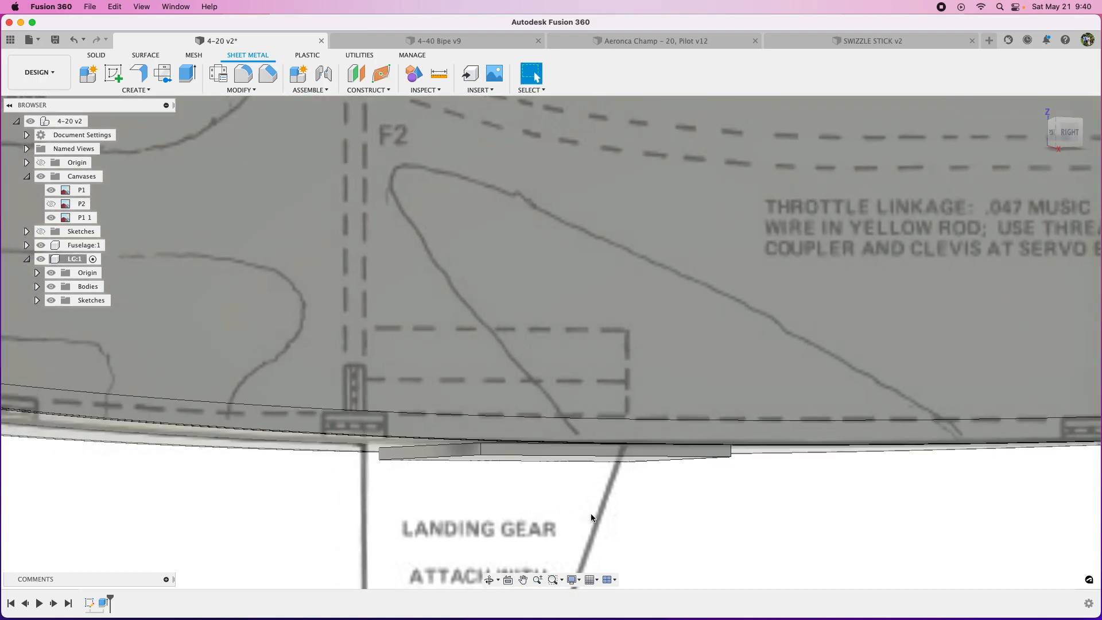
{"action": "left_click", "coordinate": [188, 72]}
{"action": "scroll", "coordinate": [407, 457], "scroll_direction": "up", "scroll_amount": 3}
{"action": "left_click", "coordinate": [426, 450]}
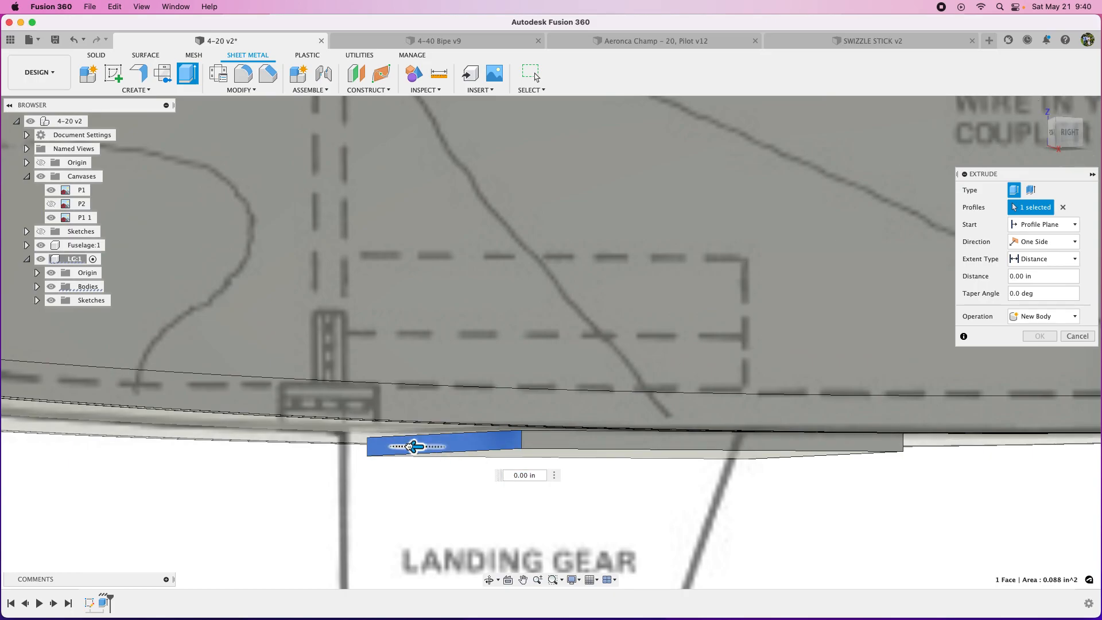
{"action": "left_click_drag", "start_coordinate": [411, 447], "coordinate": [407, 446]}
{"action": "left_click", "coordinate": [1058, 142]}
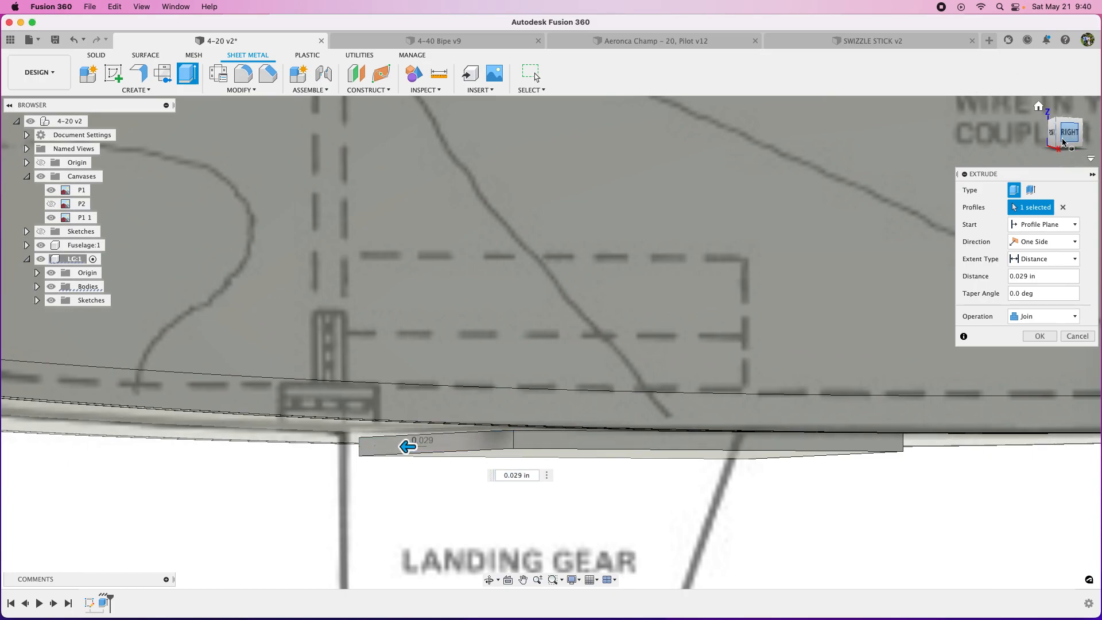
{"action": "left_click_drag", "start_coordinate": [531, 441], "coordinate": [513, 441]}
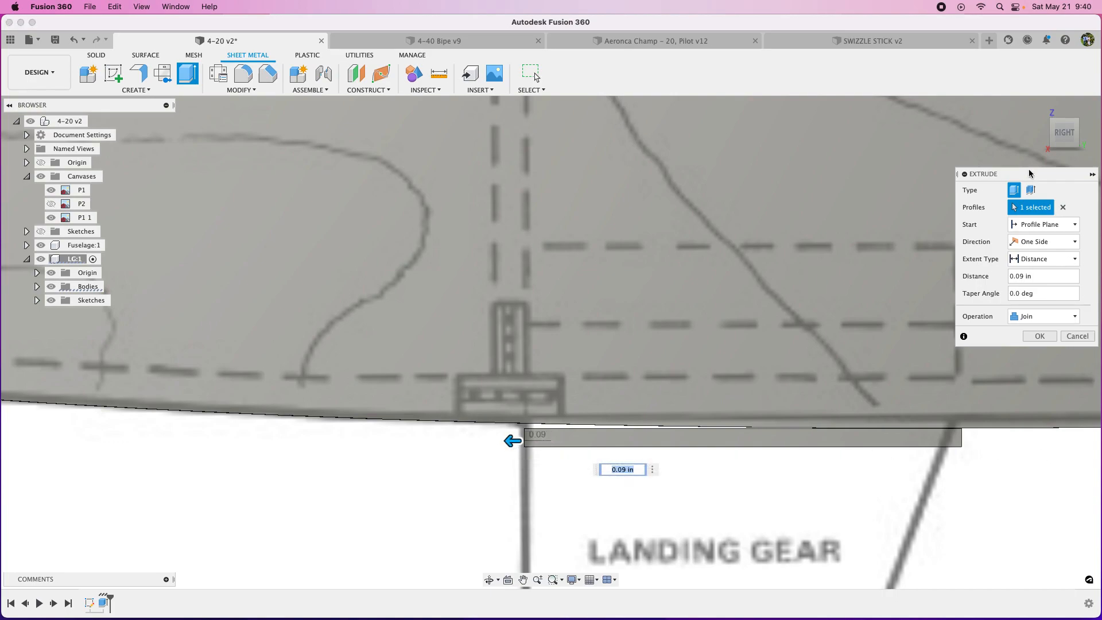
{"action": "left_click", "coordinate": [1043, 344]}
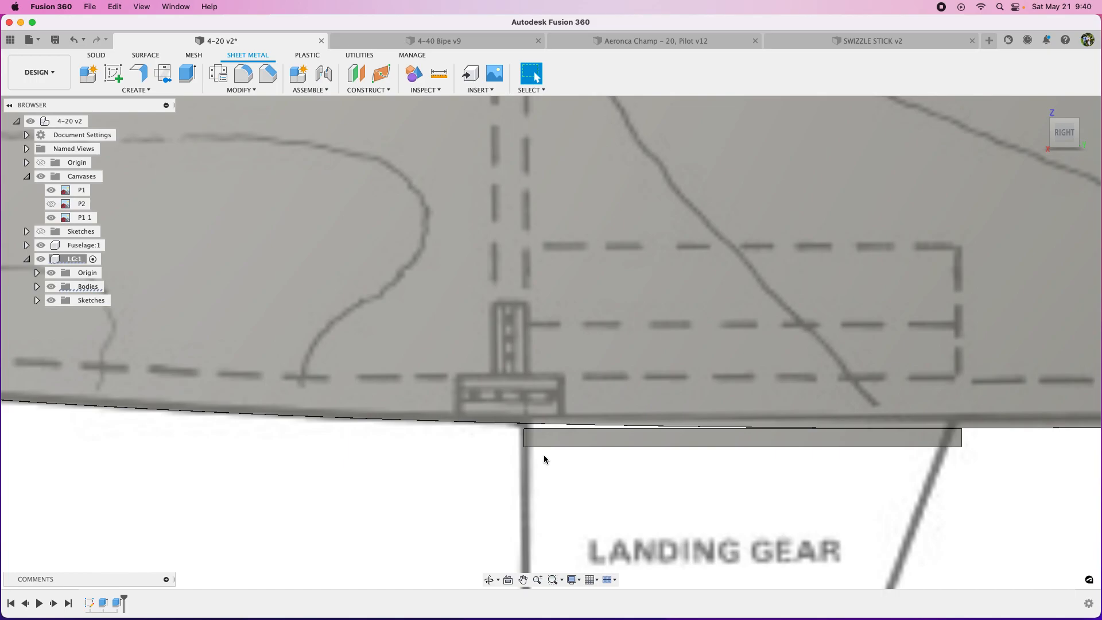
Step: Download the 3D Maple - Unfinished appearance from the library's unfinished solid wood category
{"action": "scroll", "coordinate": [412, 432], "scroll_direction": "down", "scroll_amount": 4}
{"action": "scroll", "coordinate": [395, 427], "scroll_direction": "down", "scroll_amount": 3}
{"action": "middle_click_drag", "start_coordinate": [748, 528], "coordinate": [523, 421], "text": "shift"}
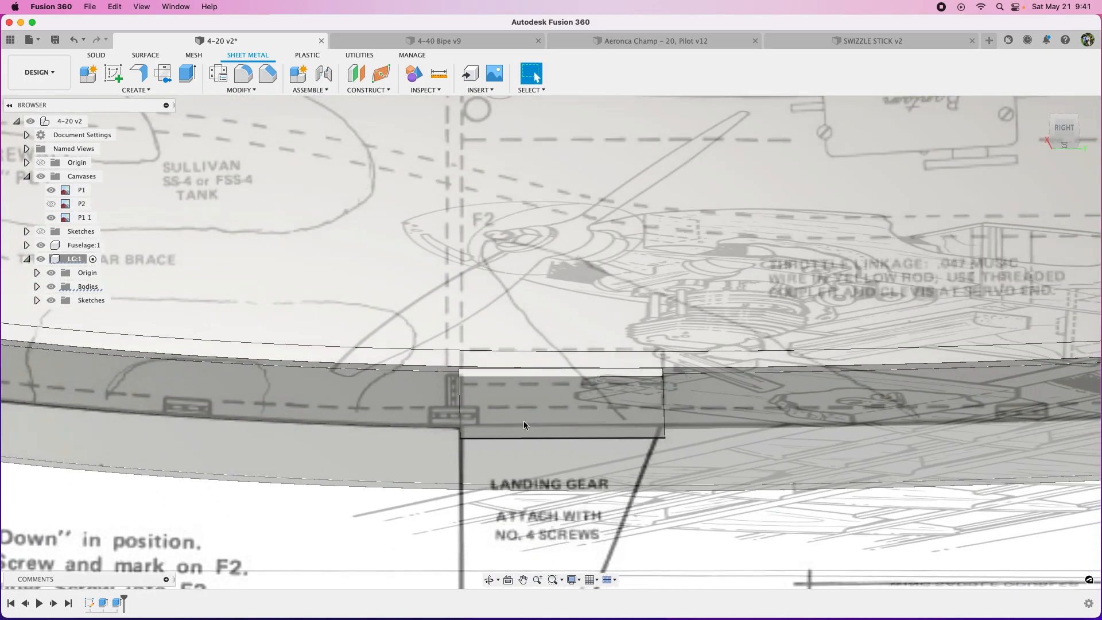
{"action": "scroll", "coordinate": [315, 524], "scroll_direction": "down", "scroll_amount": 6}
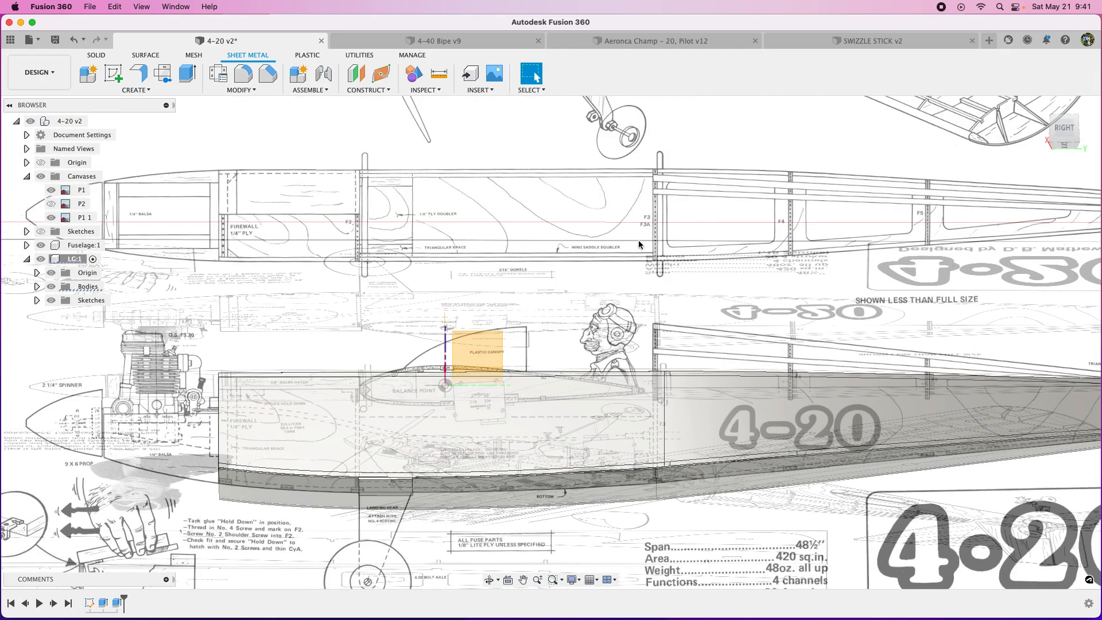
{"action": "key", "text": "a"}
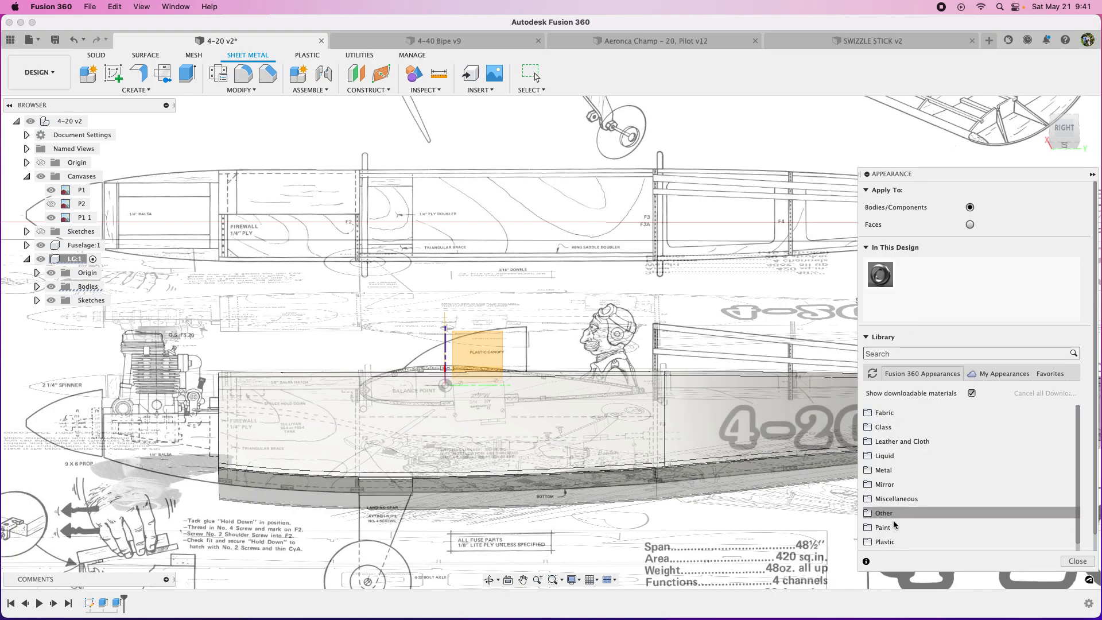
{"action": "scroll", "coordinate": [893, 525], "scroll_direction": "down", "scroll_amount": 2}
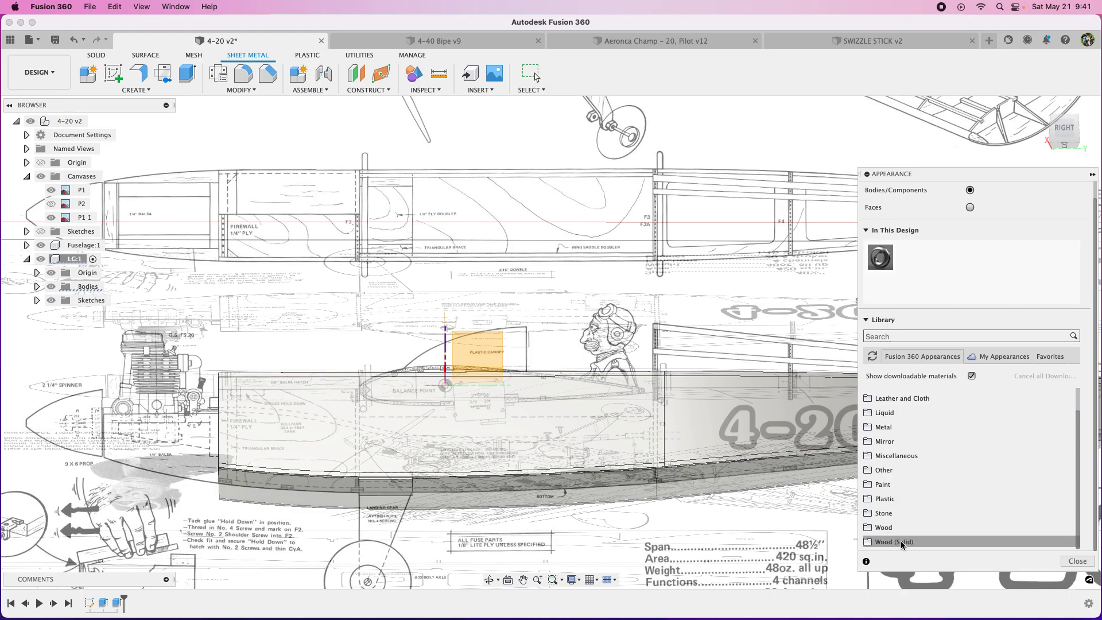
{"action": "left_click", "coordinate": [897, 541]}
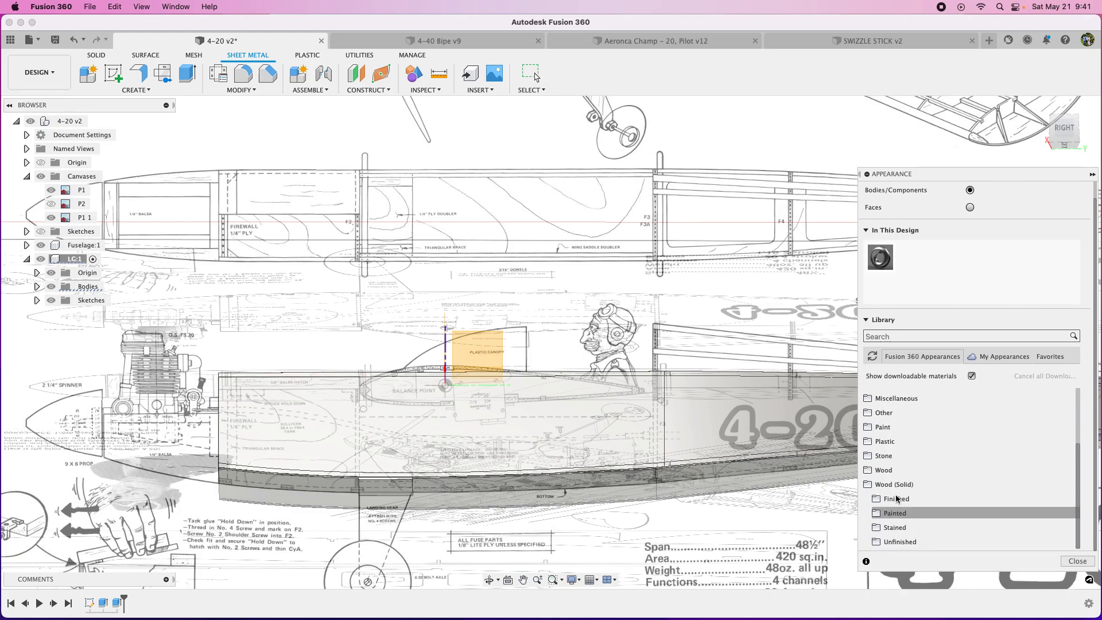
{"action": "left_click", "coordinate": [899, 540]}
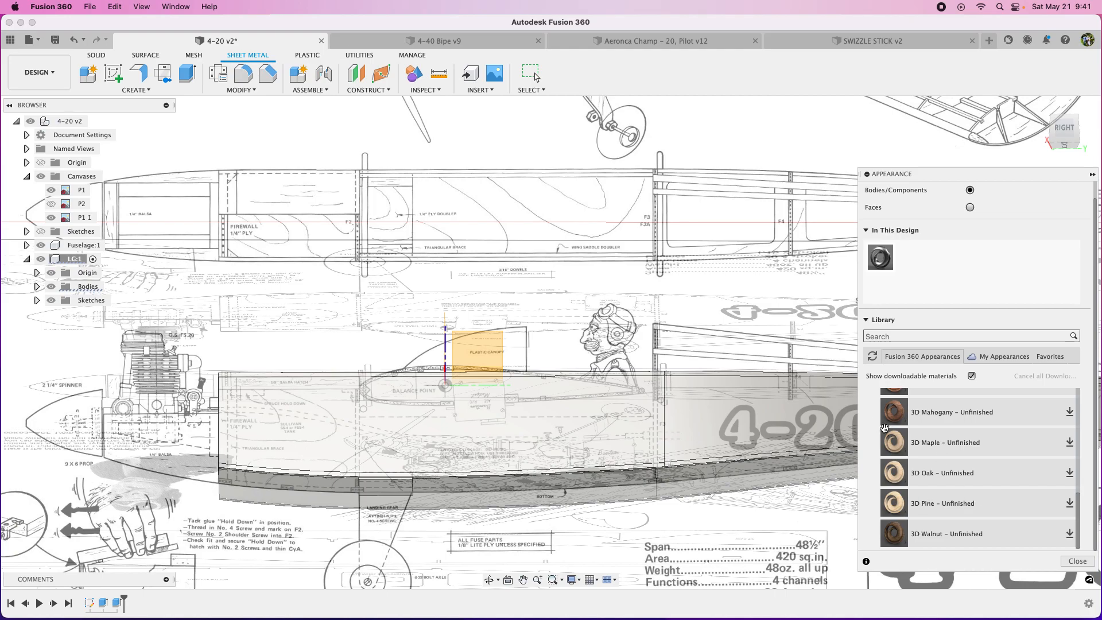
{"action": "left_click", "coordinate": [1069, 443]}
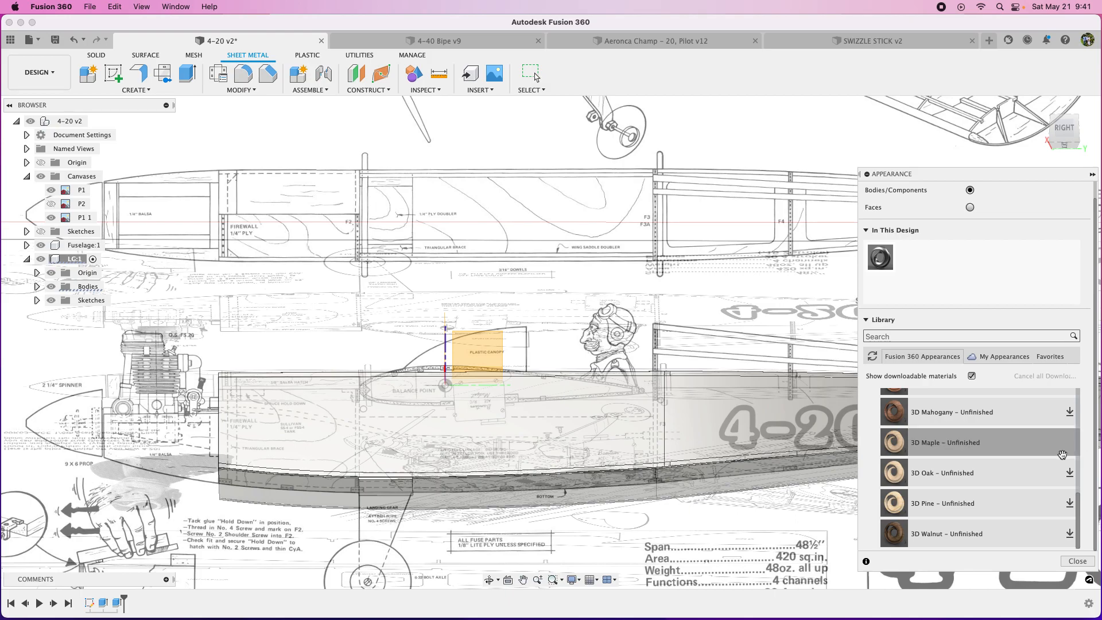
Step: Apply the 3D Maple - Unfinished appearance to the individual bodies of the Fuselage component one after another
{"action": "left_click_drag", "start_coordinate": [918, 445], "coordinate": [697, 396]}
{"action": "left_click_drag", "start_coordinate": [956, 457], "coordinate": [102, 208]}
{"action": "left_click_drag", "start_coordinate": [88, 228], "coordinate": [285, 489]}
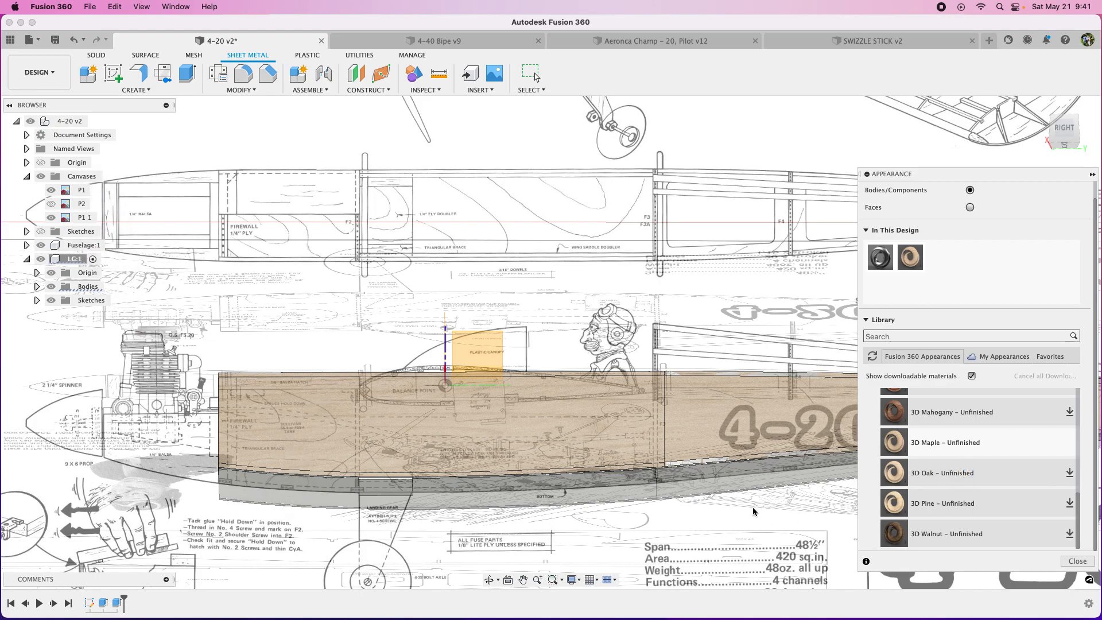
{"action": "left_click", "coordinate": [27, 246]}
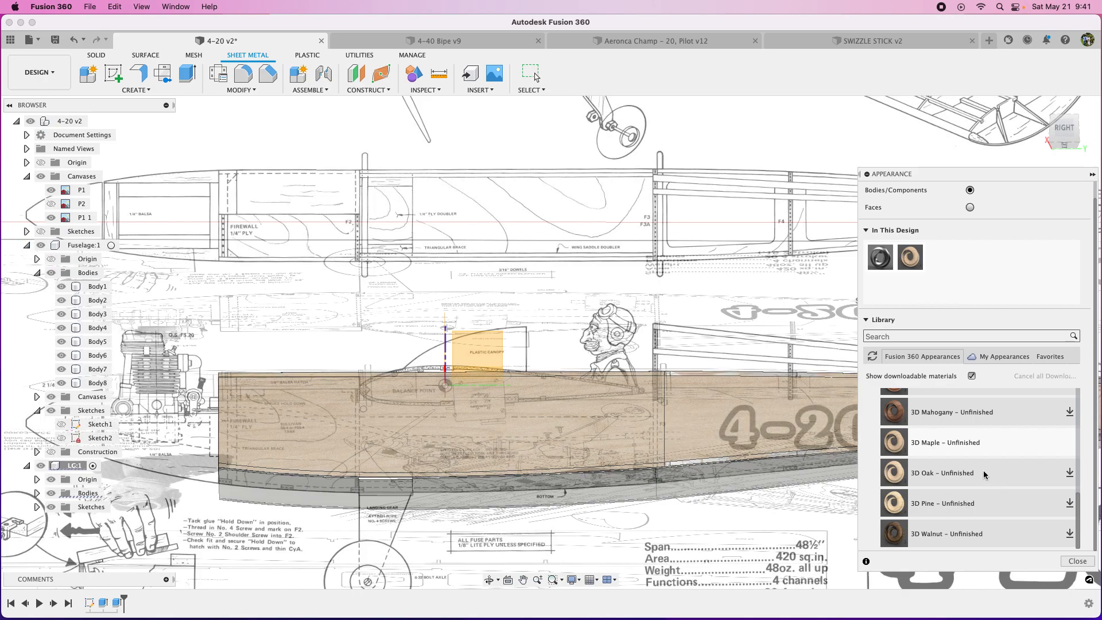
{"action": "left_click_drag", "start_coordinate": [953, 449], "coordinate": [92, 283]}
{"action": "left_click_drag", "start_coordinate": [945, 450], "coordinate": [98, 302]}
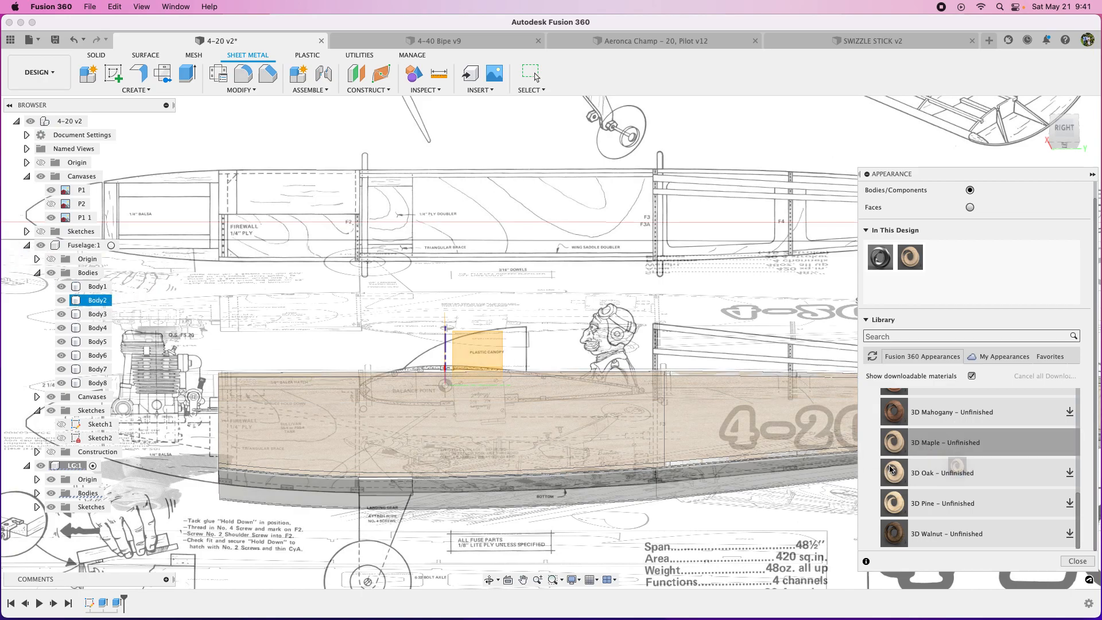
{"action": "left_click_drag", "start_coordinate": [951, 439], "coordinate": [106, 315]}
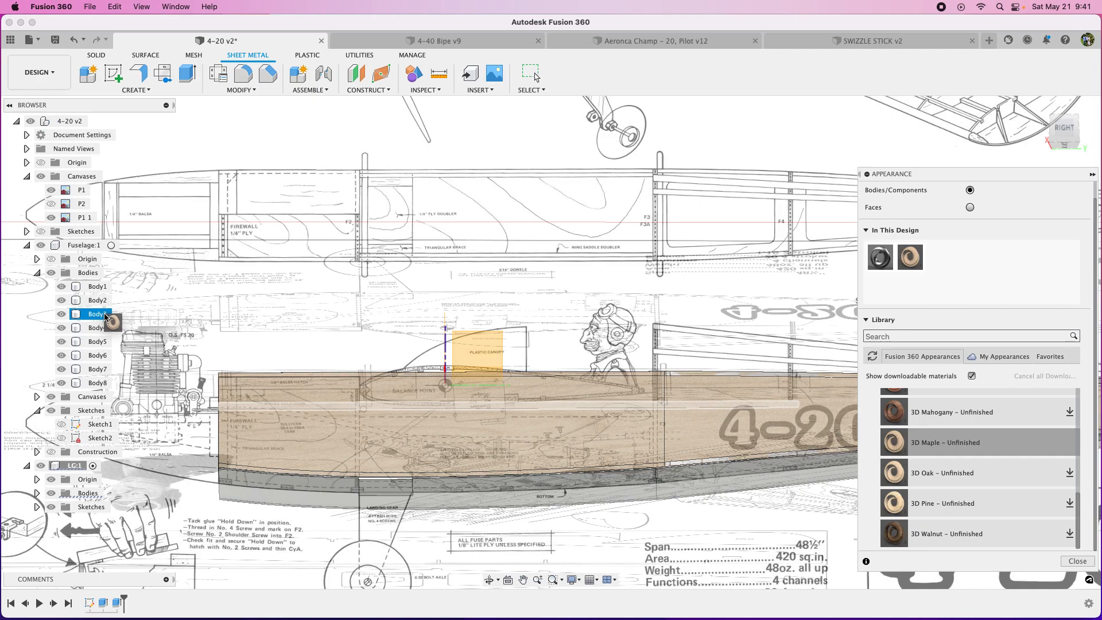
{"action": "left_click_drag", "start_coordinate": [947, 442], "coordinate": [97, 327]}
{"action": "left_click_drag", "start_coordinate": [931, 441], "coordinate": [103, 327]}
{"action": "left_click_drag", "start_coordinate": [962, 452], "coordinate": [85, 335]}
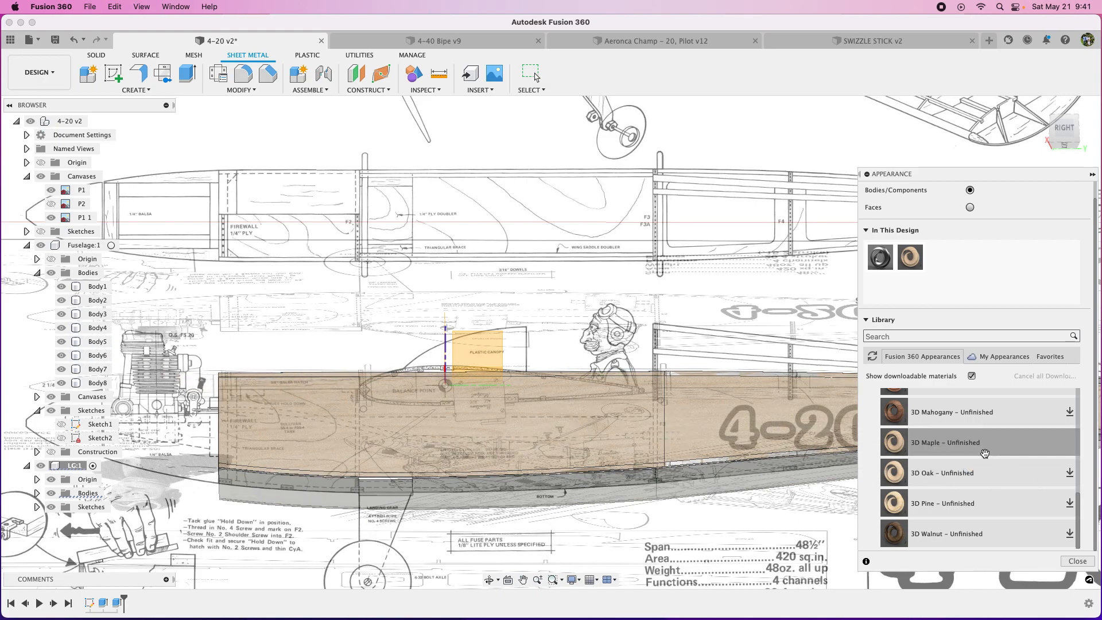
{"action": "mouse_move", "coordinate": [964, 453]}
{"action": "left_mouse_down"}
{"action": "mouse_move", "coordinate": [75, 409]}
{"action": "mouse_move", "coordinate": [99, 385]}
{"action": "mouse_move", "coordinate": [434, 416]}
{"action": "left_mouse_up"}
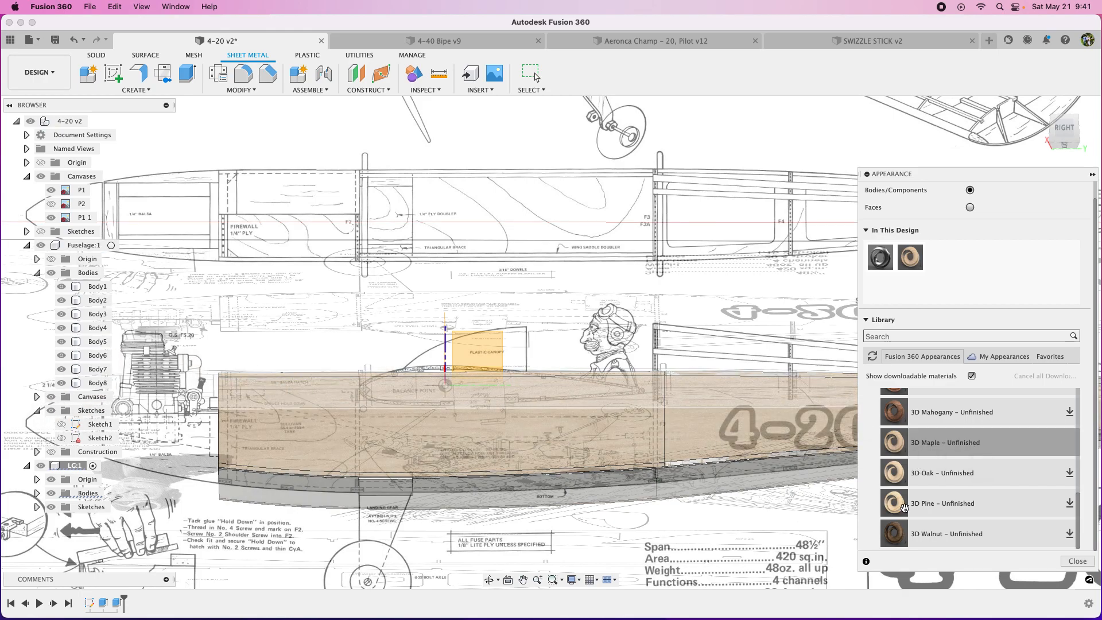
Step: Apply the 3D Maple - Unfinished appearance to the whole Fuselage component, removing the appearances applied to its bodies
{"action": "left_click_drag", "start_coordinate": [957, 454], "coordinate": [81, 273]}
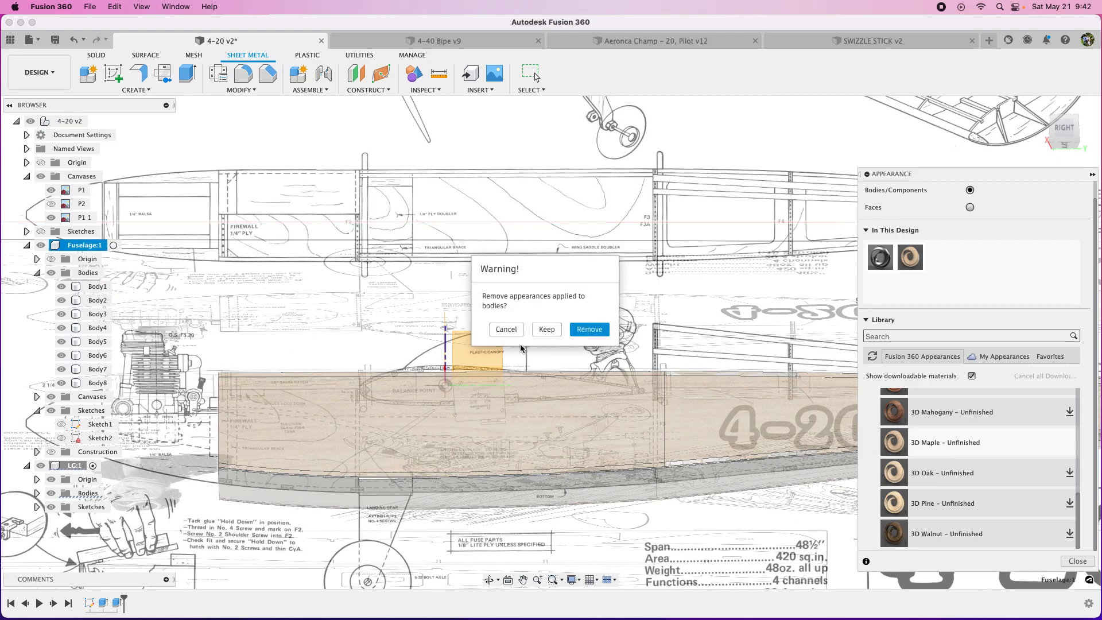
{"action": "left_click", "coordinate": [589, 328]}
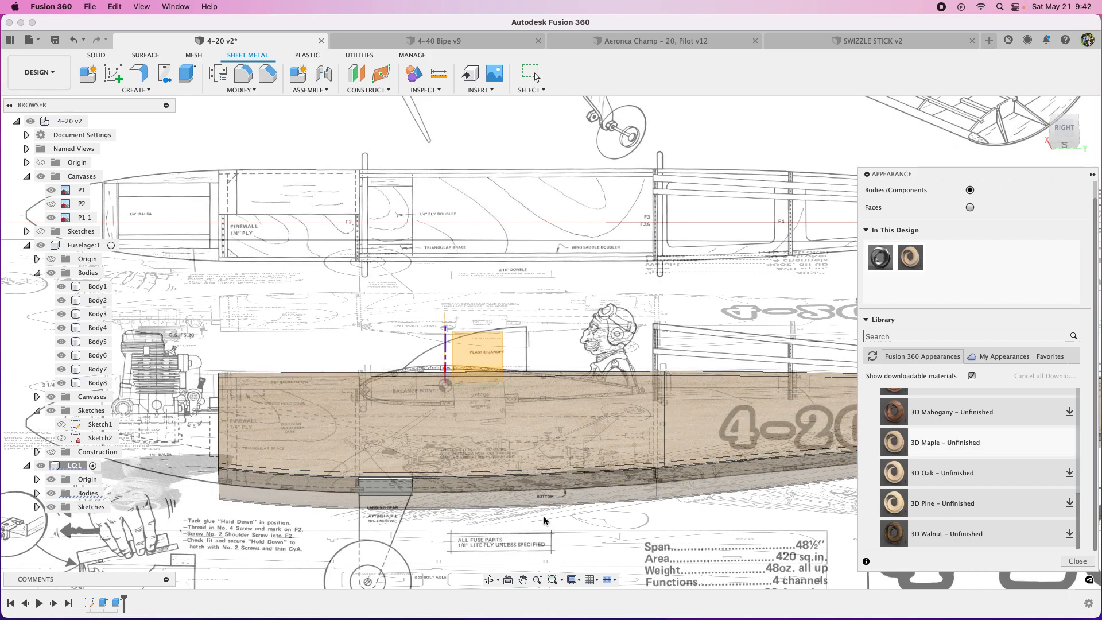
{"action": "left_click", "coordinate": [1089, 558]}
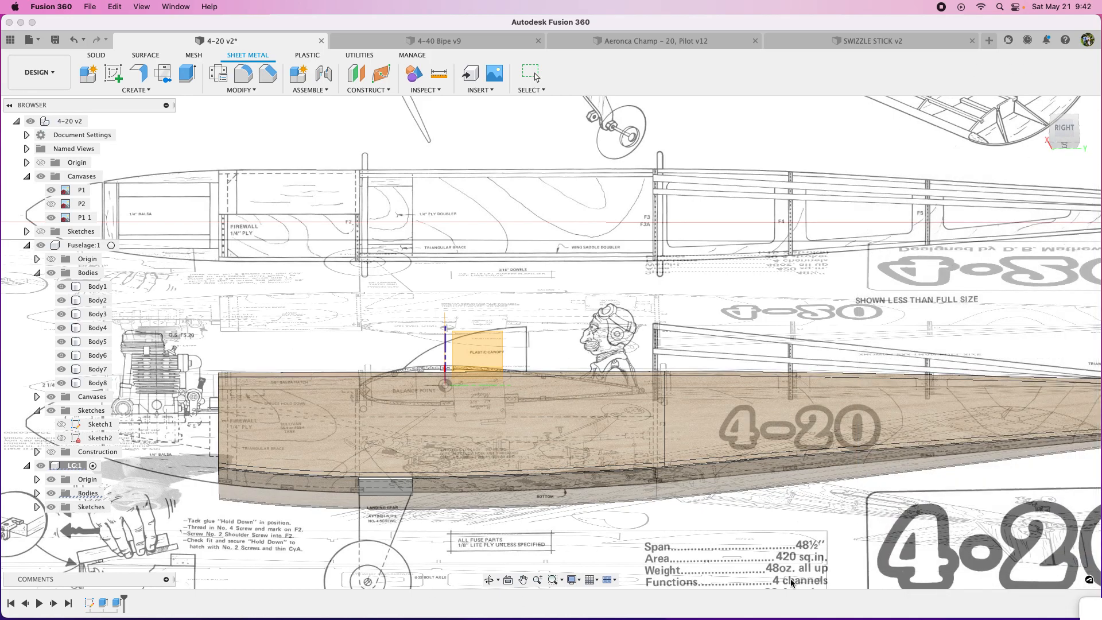
Step: Convert the landing gear mounting plate to sheet metal with the Aluminum (mm) rule
{"action": "left_click", "coordinate": [149, 92]}
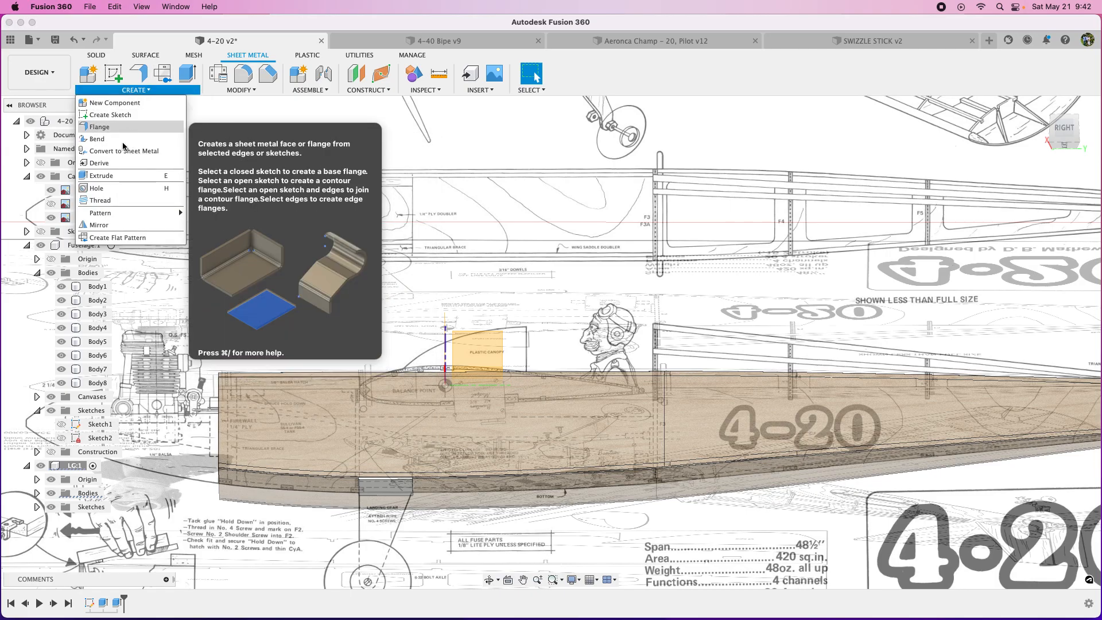
{"action": "left_click", "coordinate": [123, 150]}
{"action": "scroll", "coordinate": [370, 473], "scroll_direction": "up", "scroll_amount": 3}
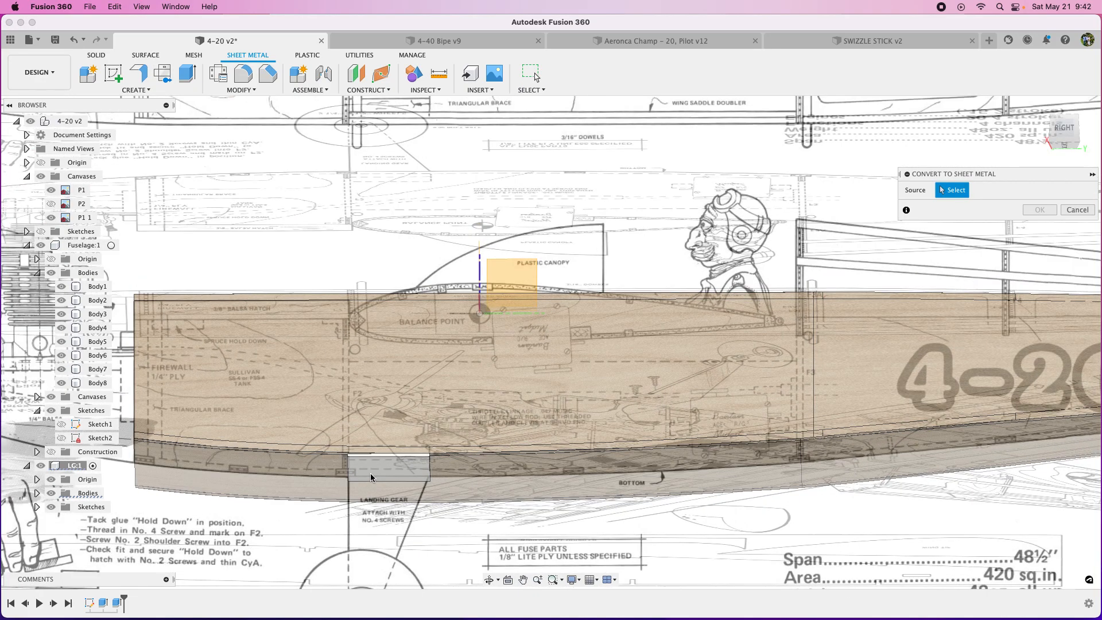
{"action": "left_click", "coordinate": [370, 473]}
{"action": "left_click", "coordinate": [1019, 226]}
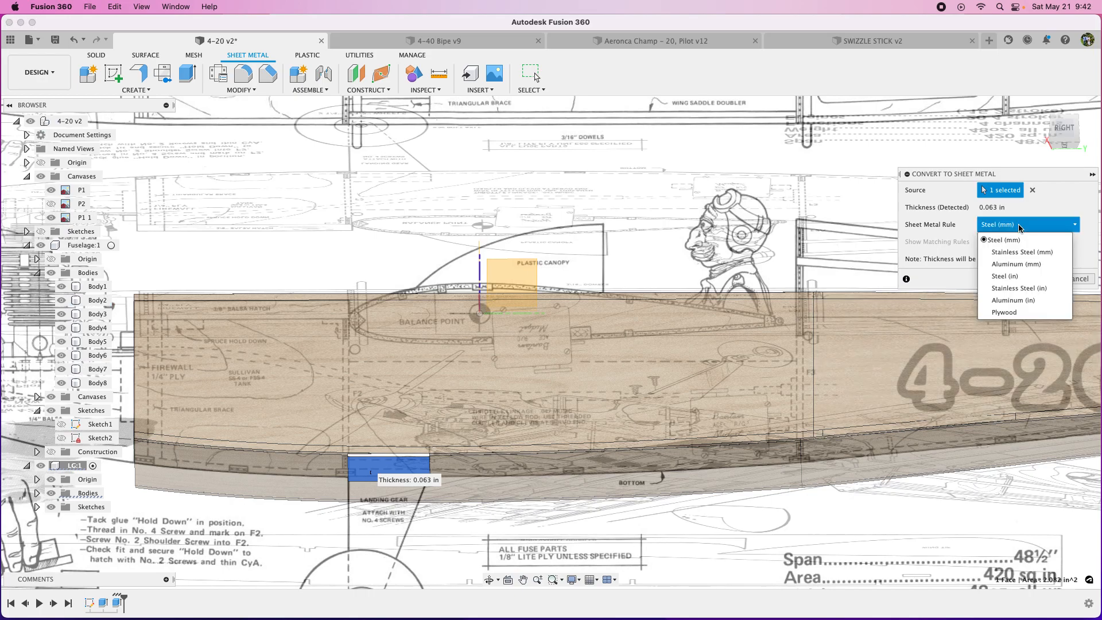
{"action": "left_click", "coordinate": [1010, 264]}
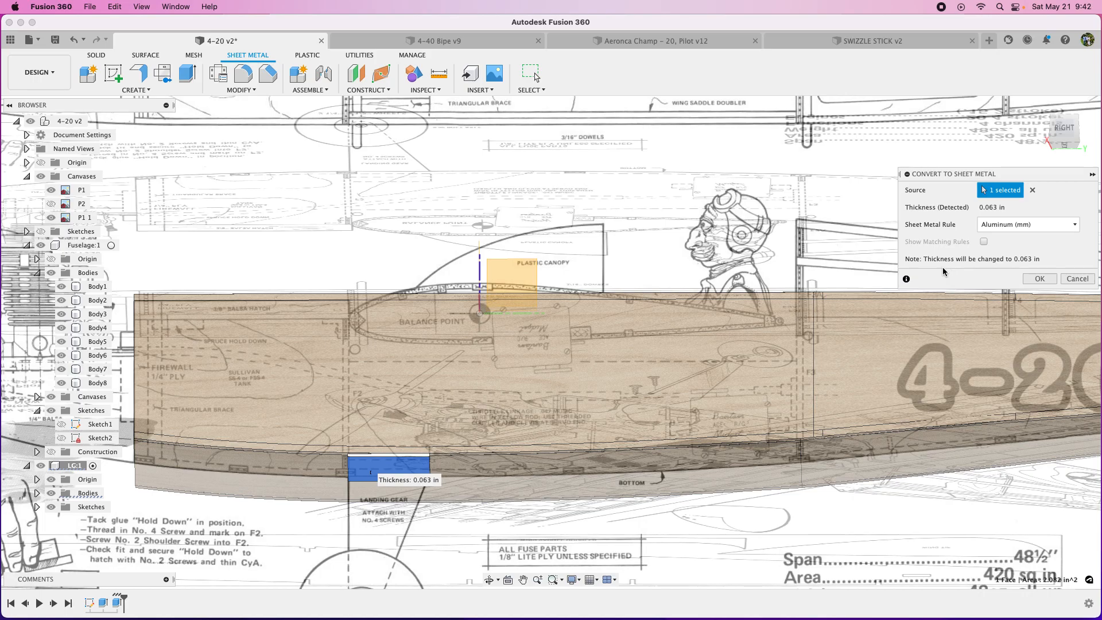
{"action": "left_click", "coordinate": [1037, 282]}
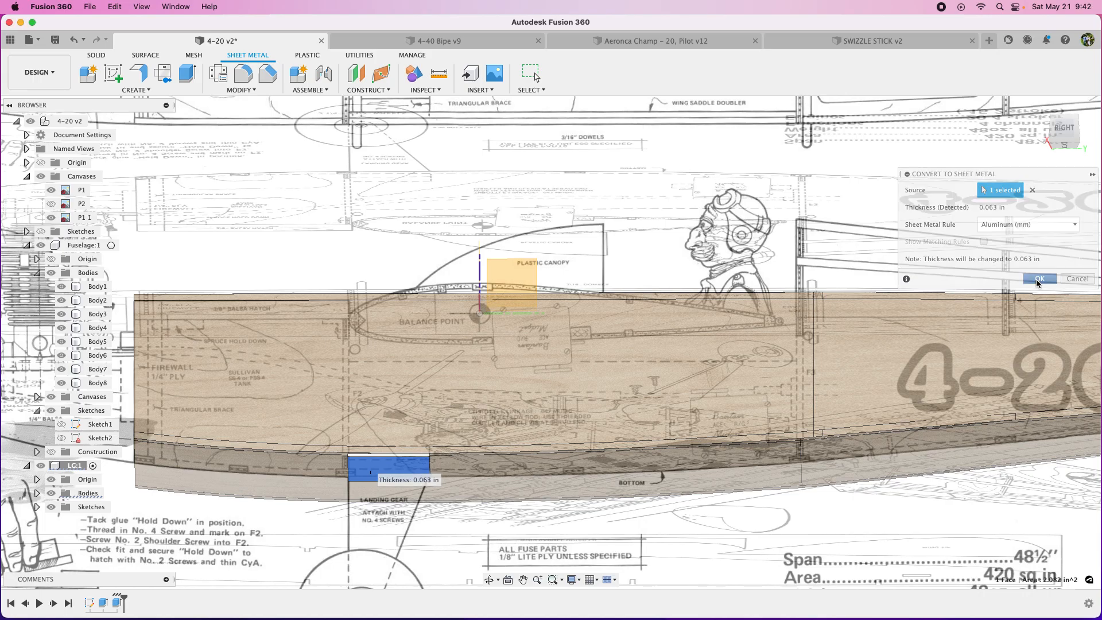
{"action": "scroll", "coordinate": [826, 267], "scroll_direction": "down", "scroll_amount": 5}
{"action": "left_click", "coordinate": [1064, 131]}
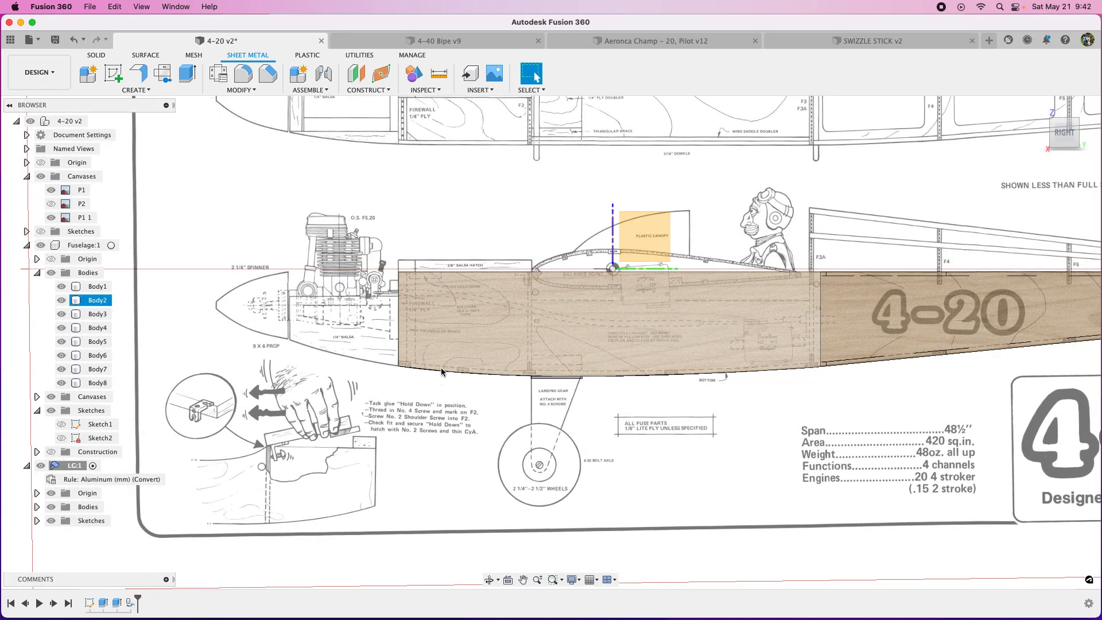
{"action": "scroll", "coordinate": [531, 417], "scroll_direction": "up", "scroll_amount": 5}
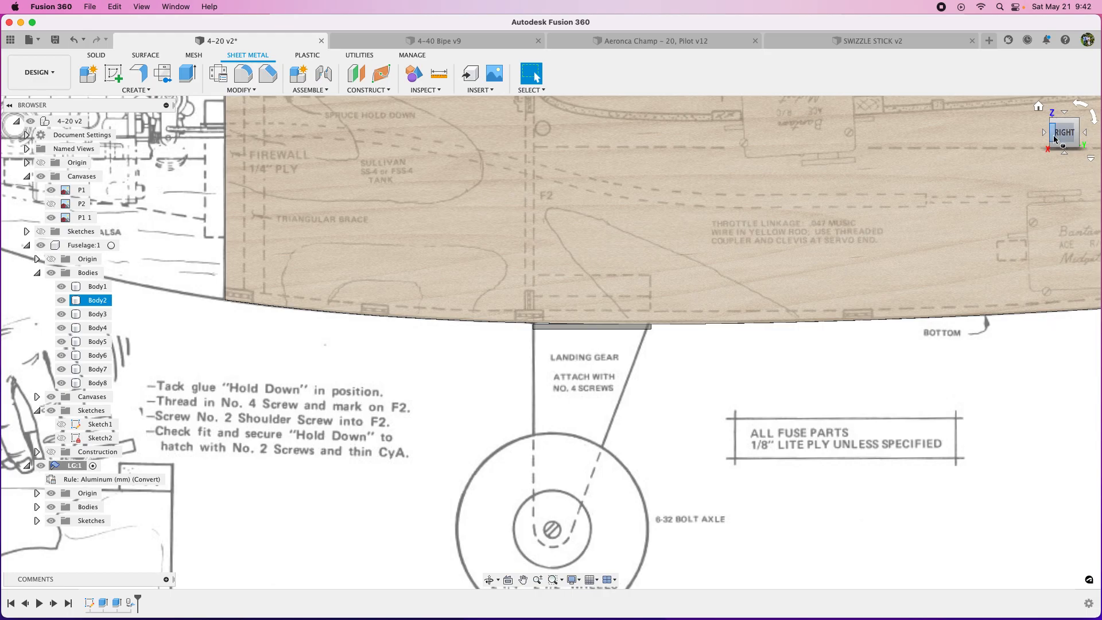
{"action": "left_click_drag", "start_coordinate": [1056, 139], "coordinate": [1064, 133]}
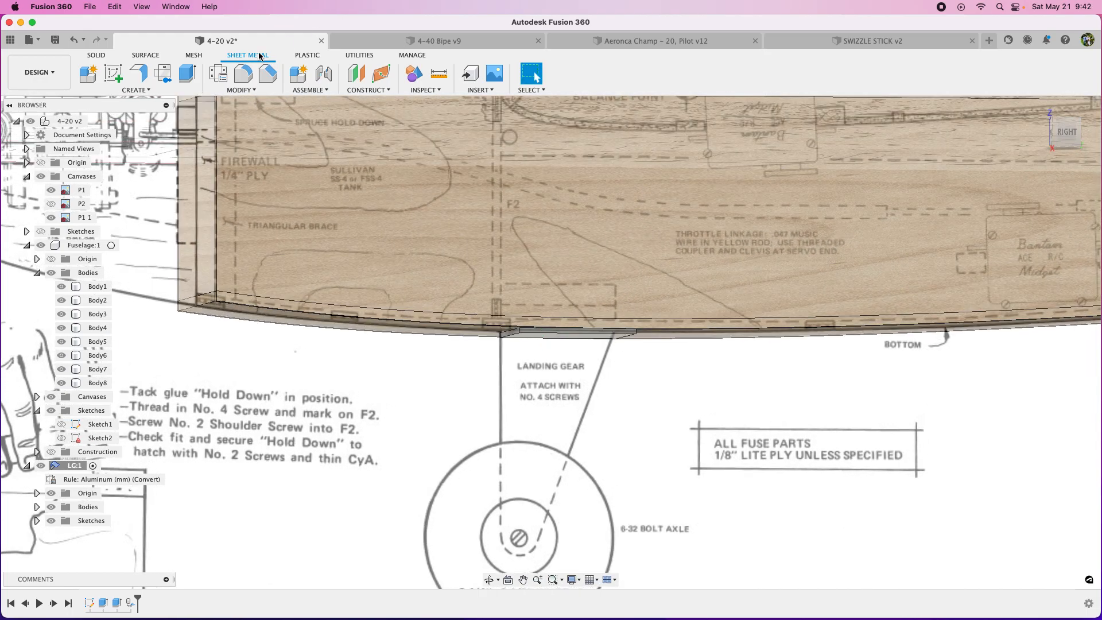
{"action": "left_click", "coordinate": [138, 73]}
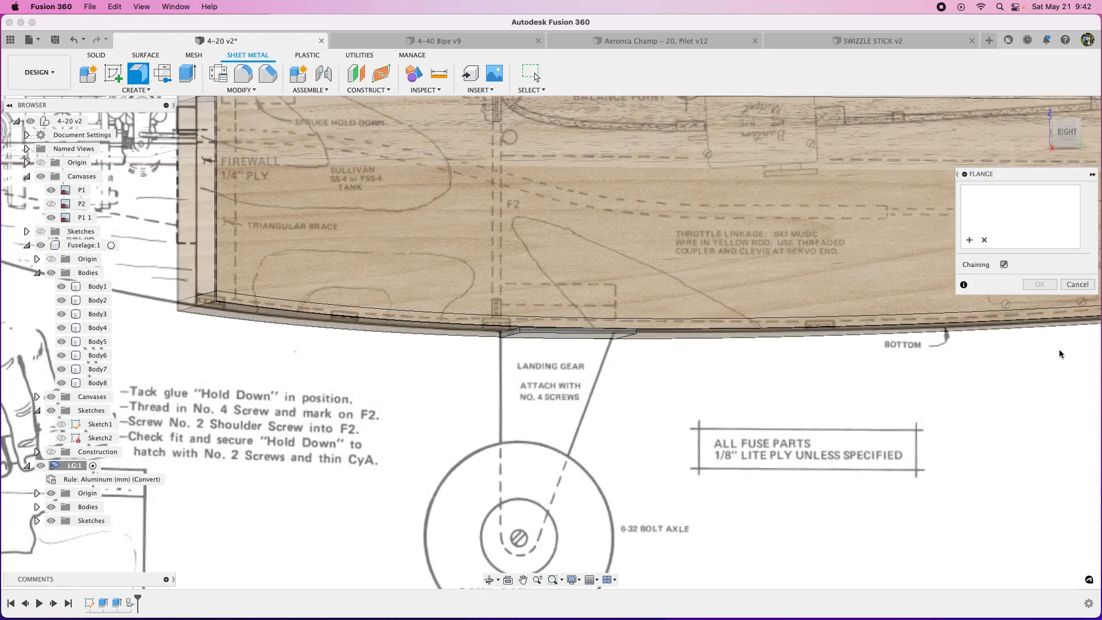
{"action": "left_click", "coordinate": [1077, 285]}
{"action": "scroll", "coordinate": [613, 283], "scroll_direction": "down", "scroll_amount": 10}
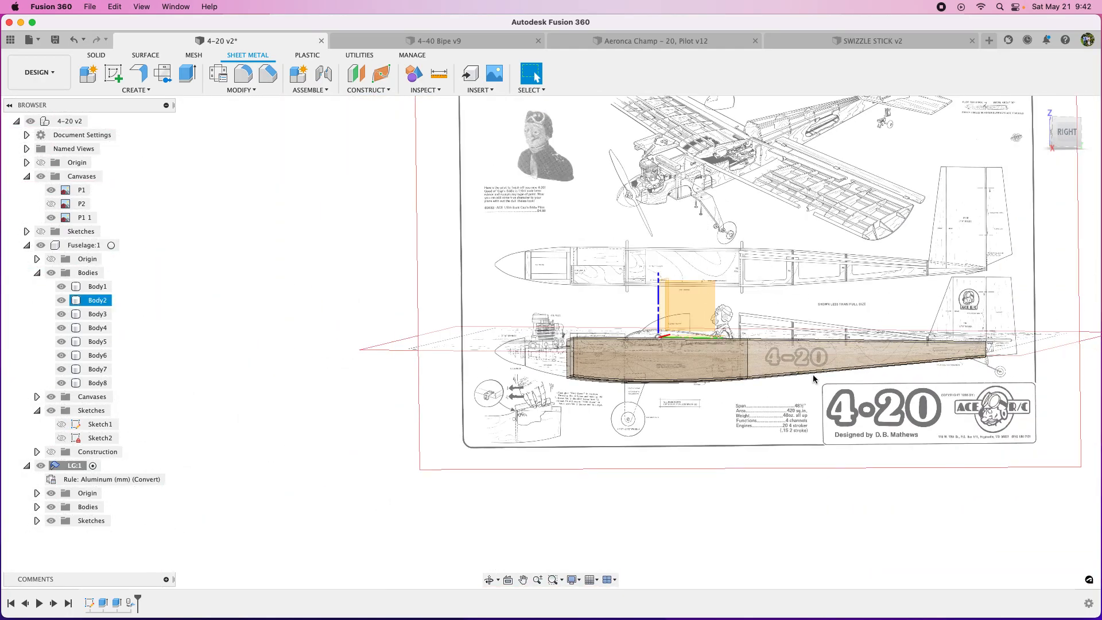
{"action": "scroll", "coordinate": [802, 415], "scroll_direction": "up", "scroll_amount": 5}
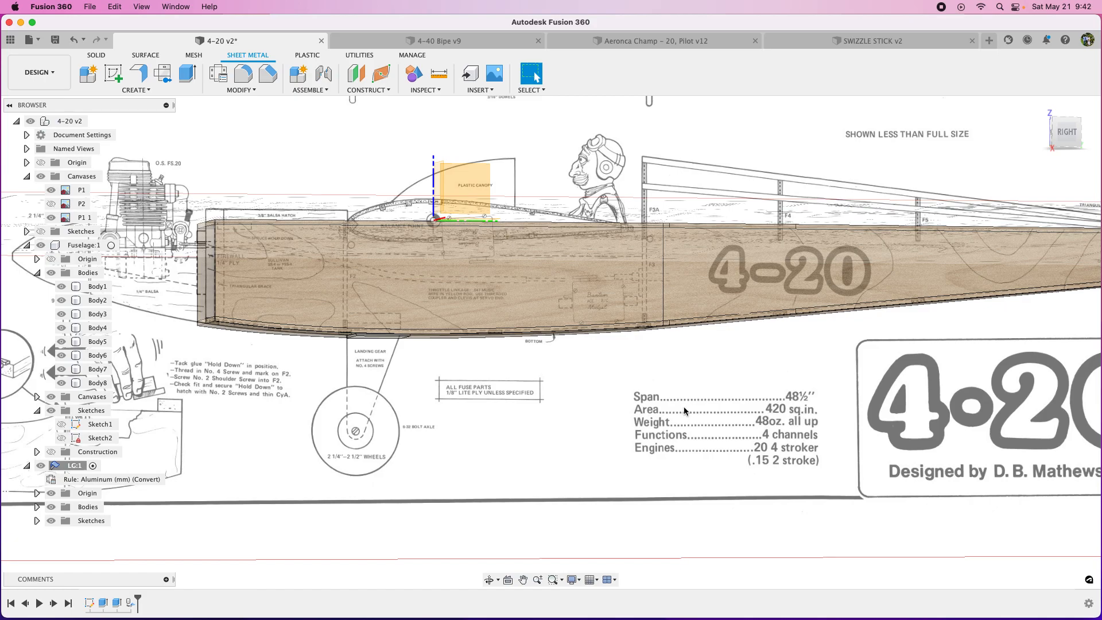
Step: Switch to Chrome, calculate 48*.25 with a Google search, and return to Fusion 360
{"action": "mouse_move", "coordinate": [901, 618]}
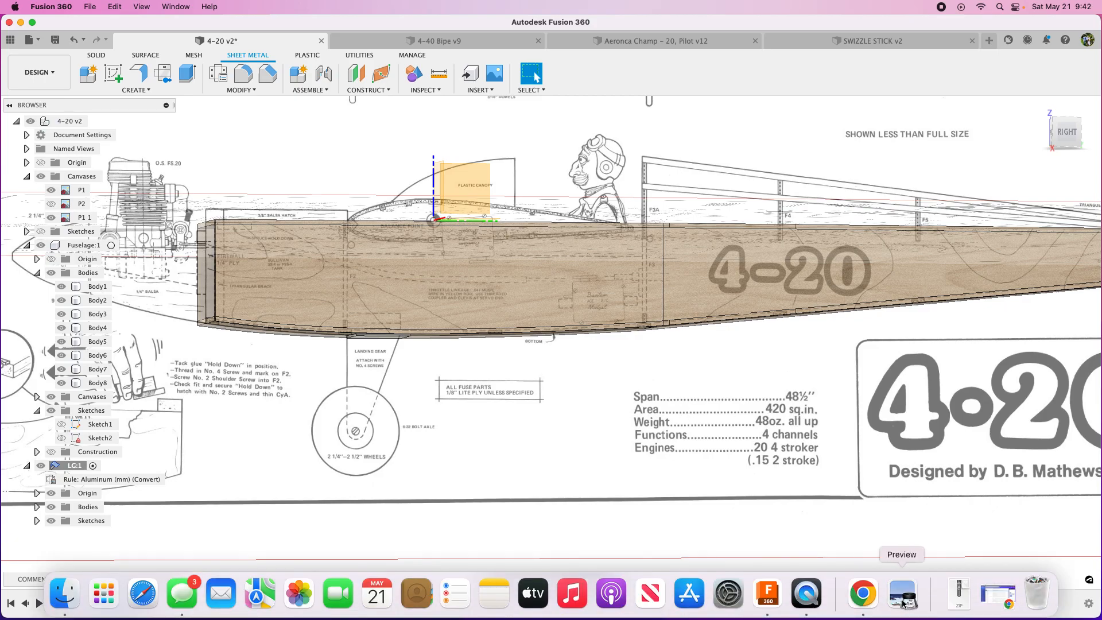
{"action": "left_click", "coordinate": [863, 594]}
{"action": "left_click", "coordinate": [370, 73]}
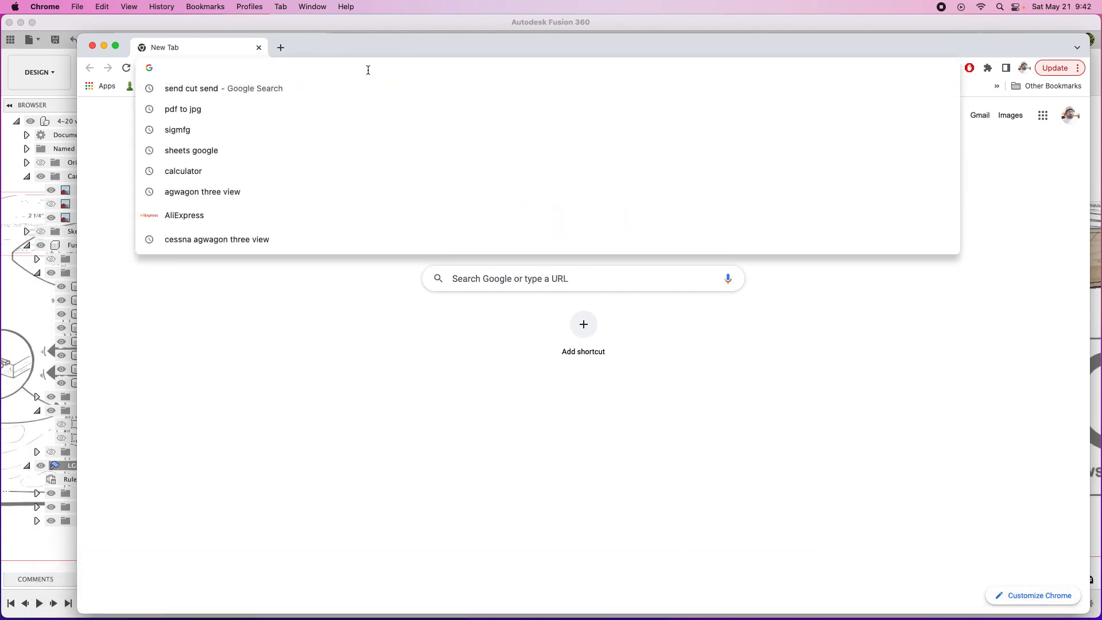
{"action": "type", "text": "48"}
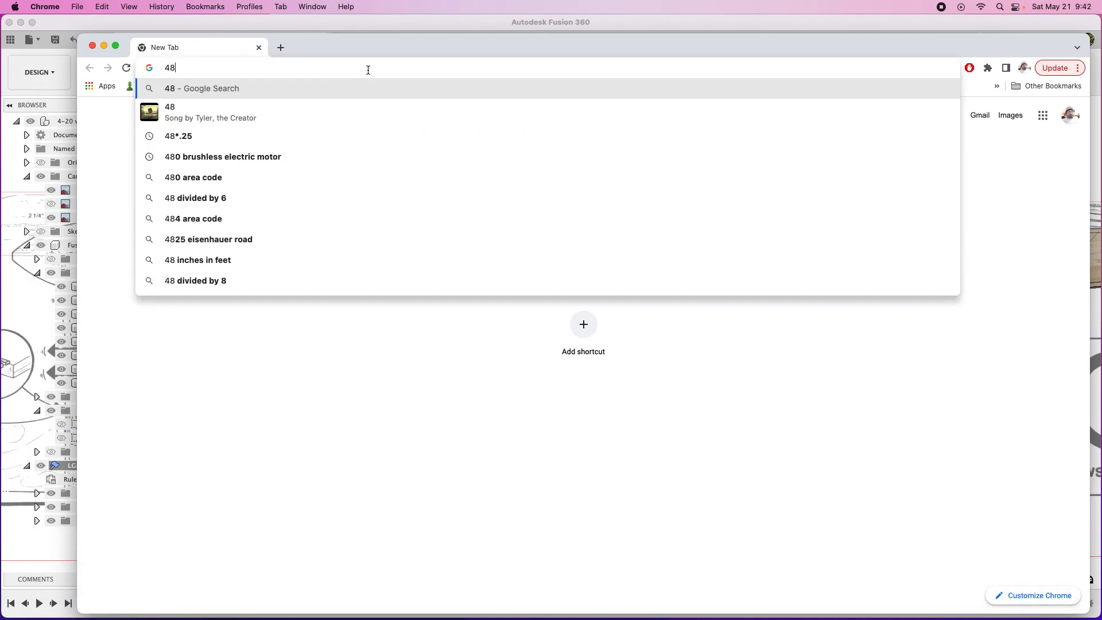
{"action": "type", "text": "*.25"}
{"action": "key", "text": "Return"}
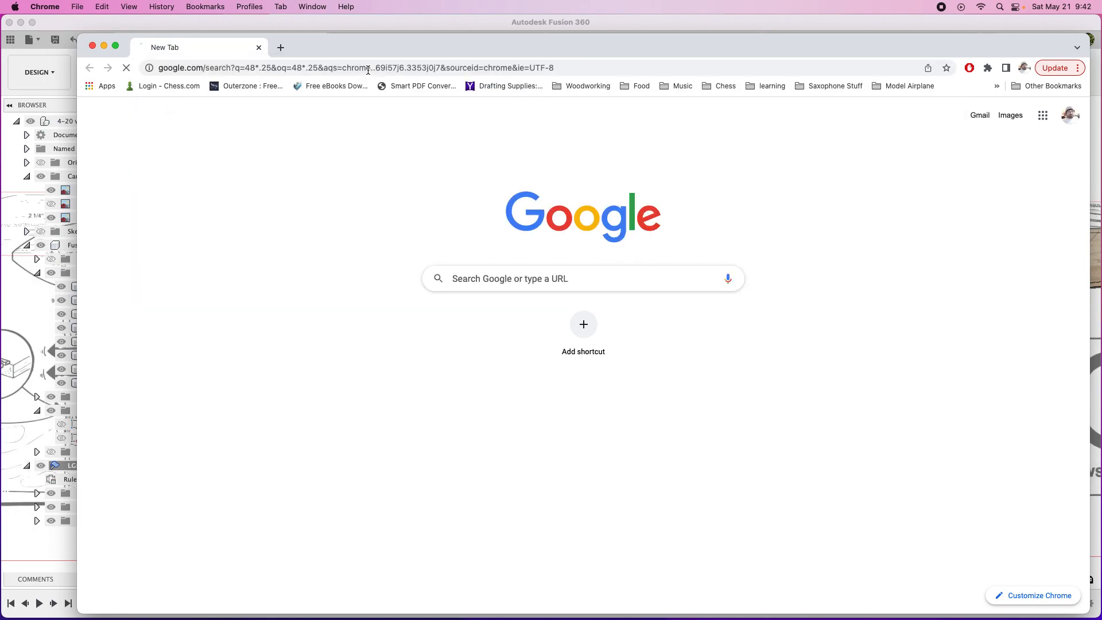
{"action": "left_click", "coordinate": [523, 26]}
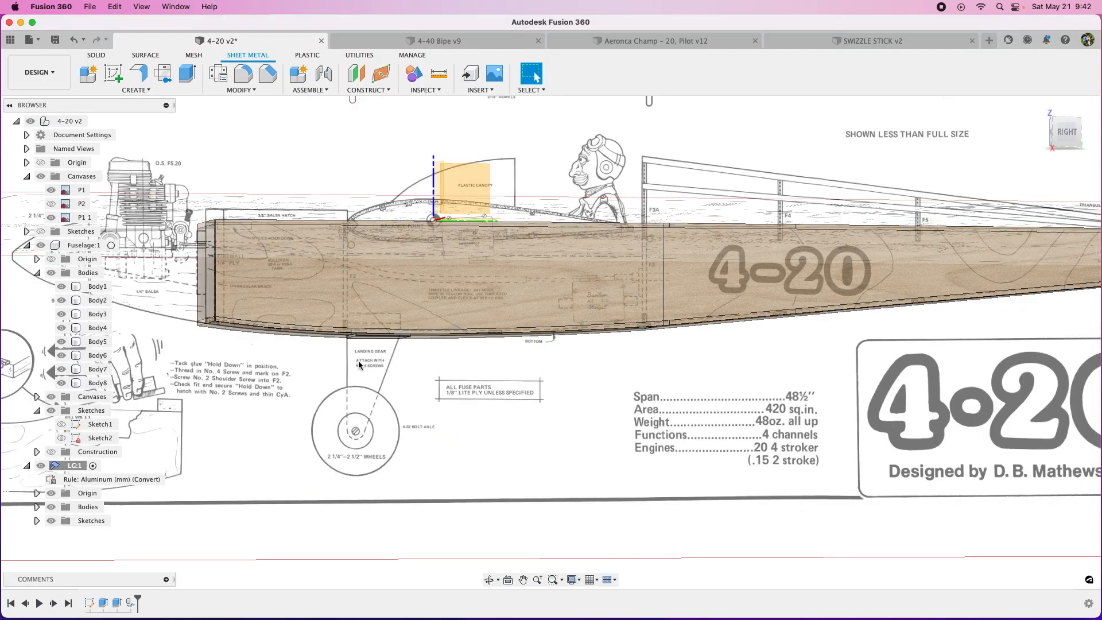
{"action": "left_click", "coordinate": [1051, 138]}
{"action": "scroll", "coordinate": [482, 357], "scroll_direction": "up", "scroll_amount": 5}
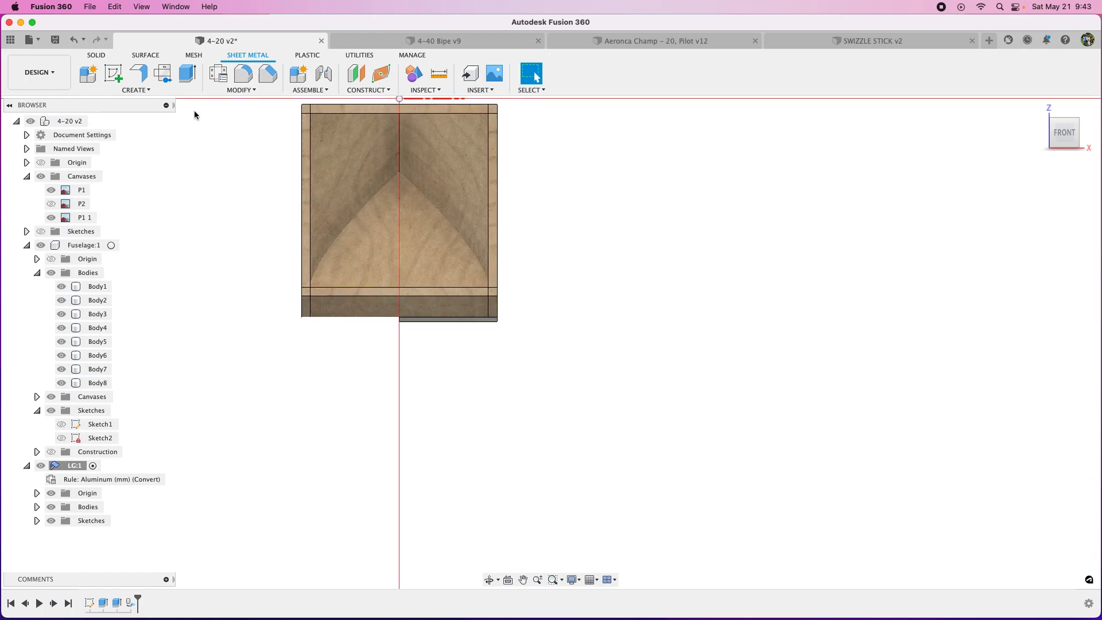
{"action": "left_click", "coordinate": [356, 73]}
{"action": "scroll", "coordinate": [414, 339], "scroll_direction": "up", "scroll_amount": 1}
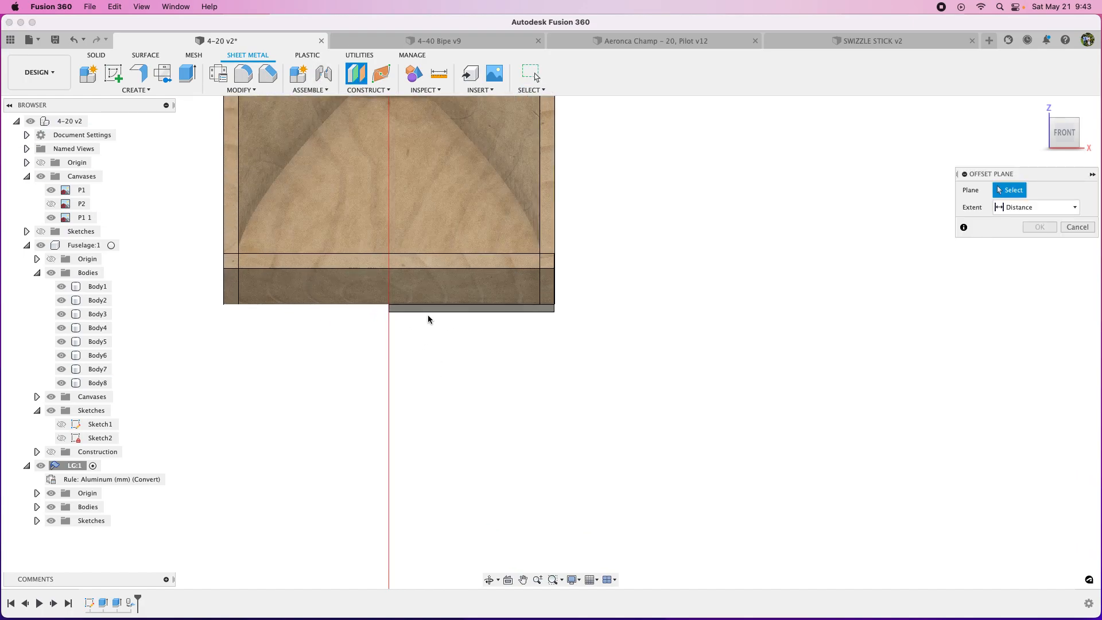
{"action": "left_click", "coordinate": [479, 308]}
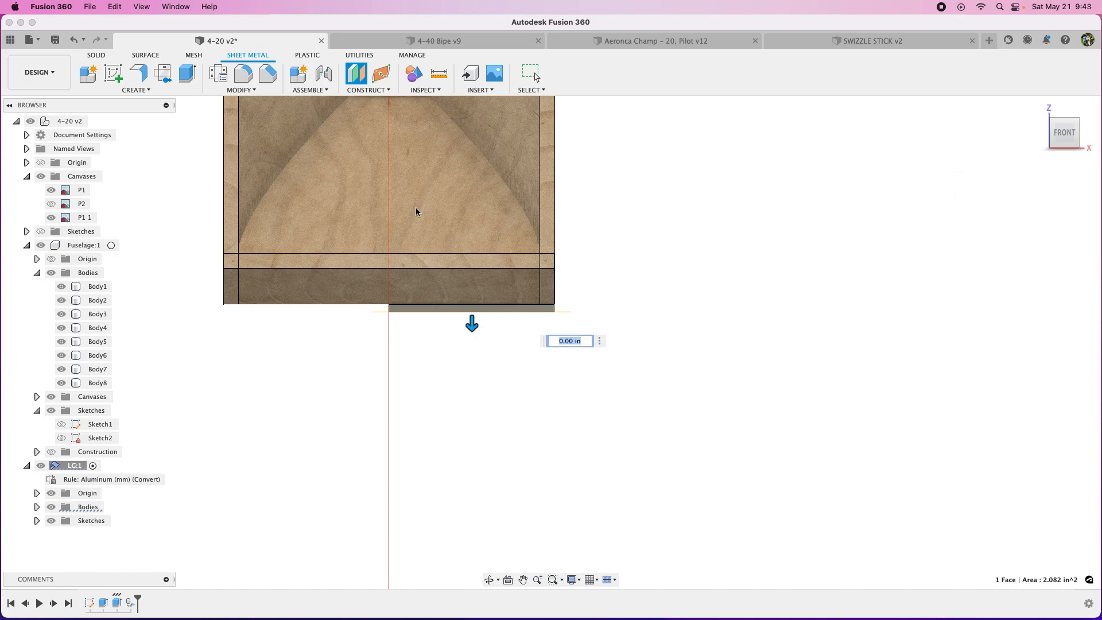
{"action": "key", "text": "Escape"}
Step: Create an offset plane at 0.00 in distance on the front end face of the landing gear mounting plate
{"action": "scroll", "coordinate": [494, 324], "scroll_direction": "up", "scroll_amount": 5}
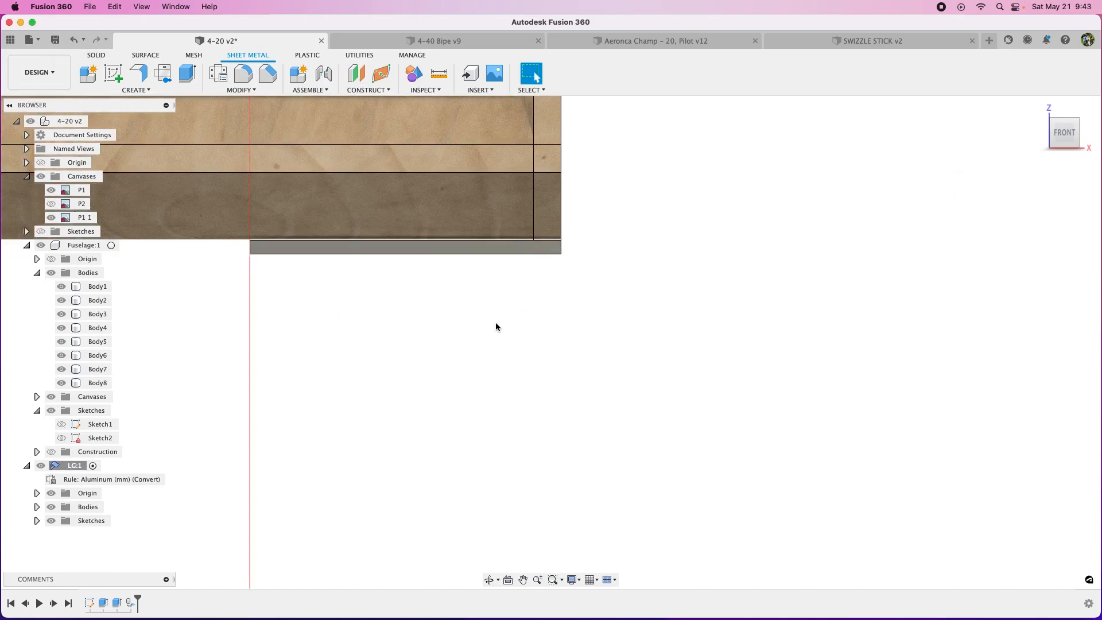
{"action": "left_click", "coordinate": [502, 221]}
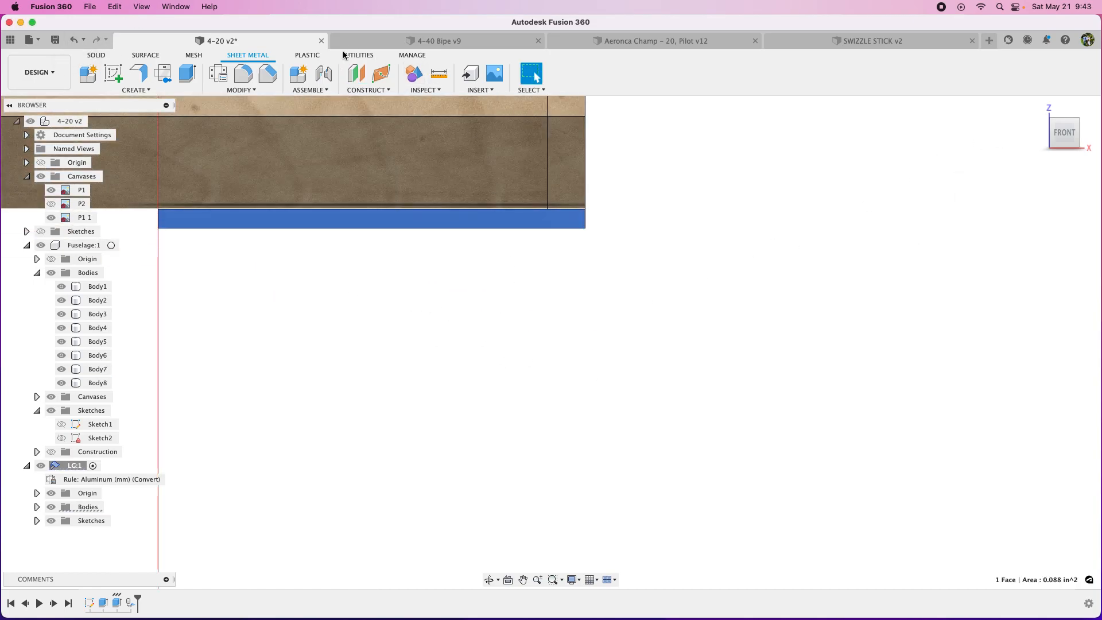
{"action": "left_click", "coordinate": [360, 79]}
{"action": "scroll", "coordinate": [669, 376], "scroll_direction": "down", "scroll_amount": 5}
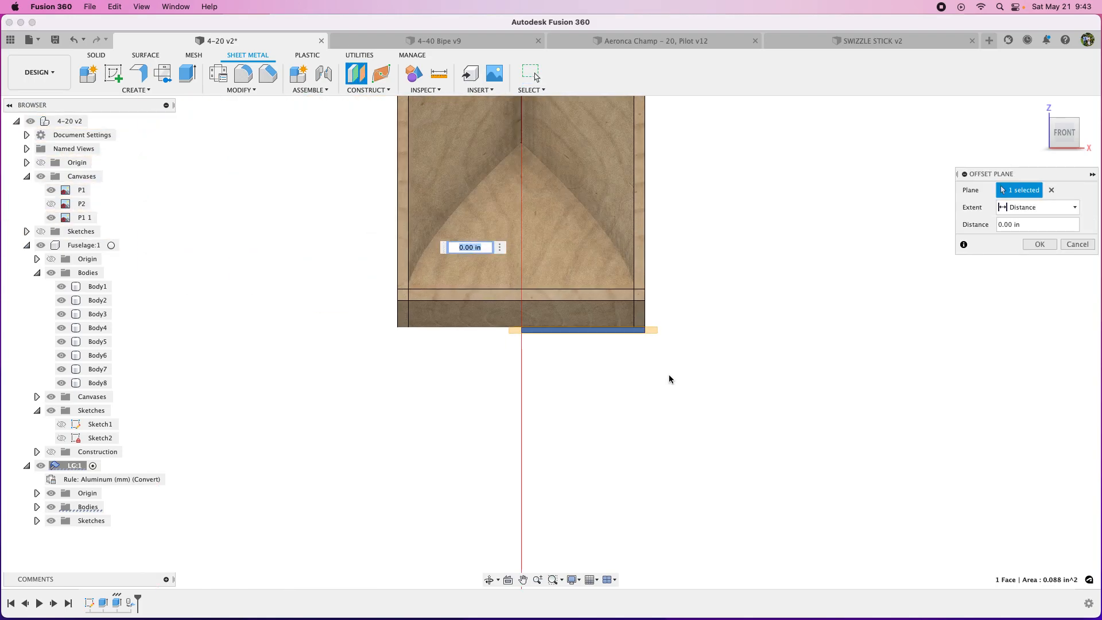
{"action": "left_click", "coordinate": [1040, 244]}
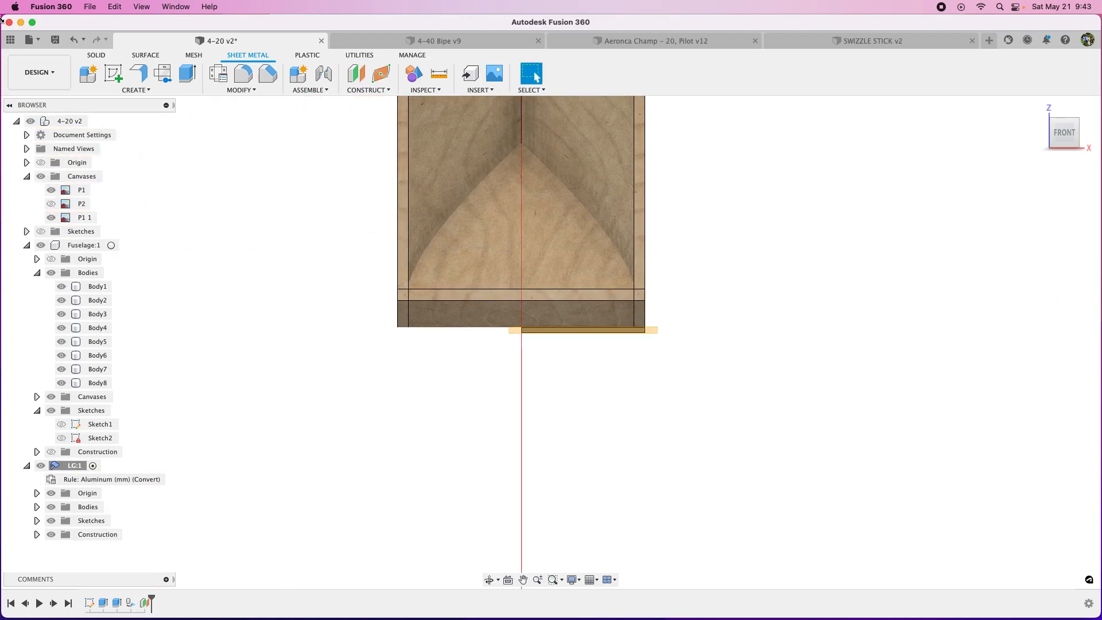
Step: Start a sketch on the new plane and project the mounting plate's lower corner at the fuselage centerline
{"action": "left_click", "coordinate": [109, 75]}
{"action": "left_click", "coordinate": [651, 330]}
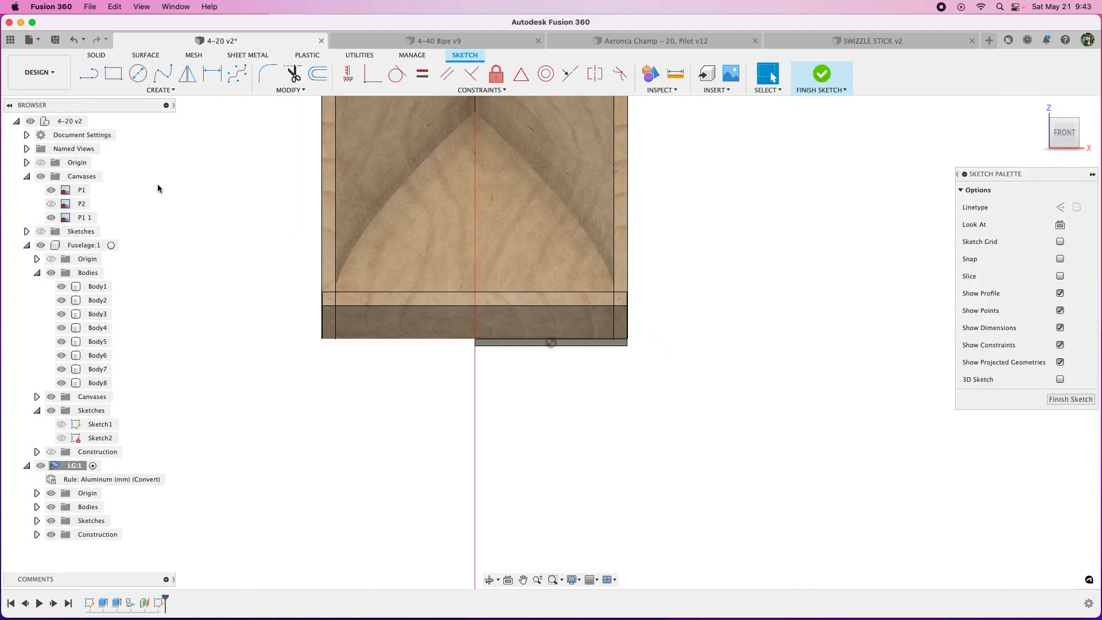
{"action": "key", "text": "l"}
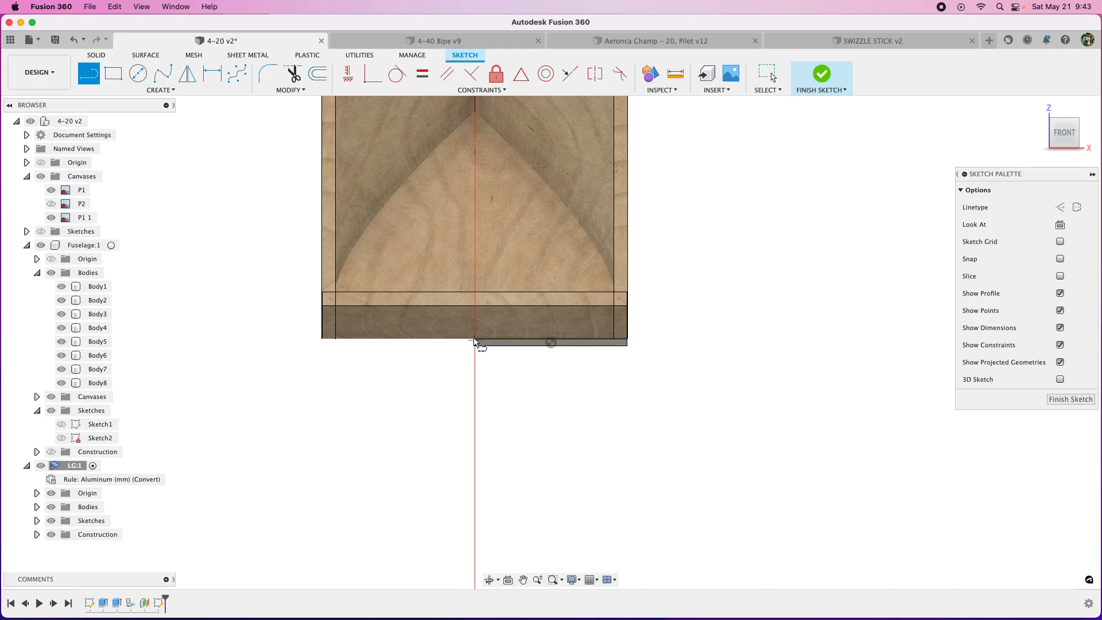
{"action": "scroll", "coordinate": [484, 401], "scroll_direction": "down", "scroll_amount": 5}
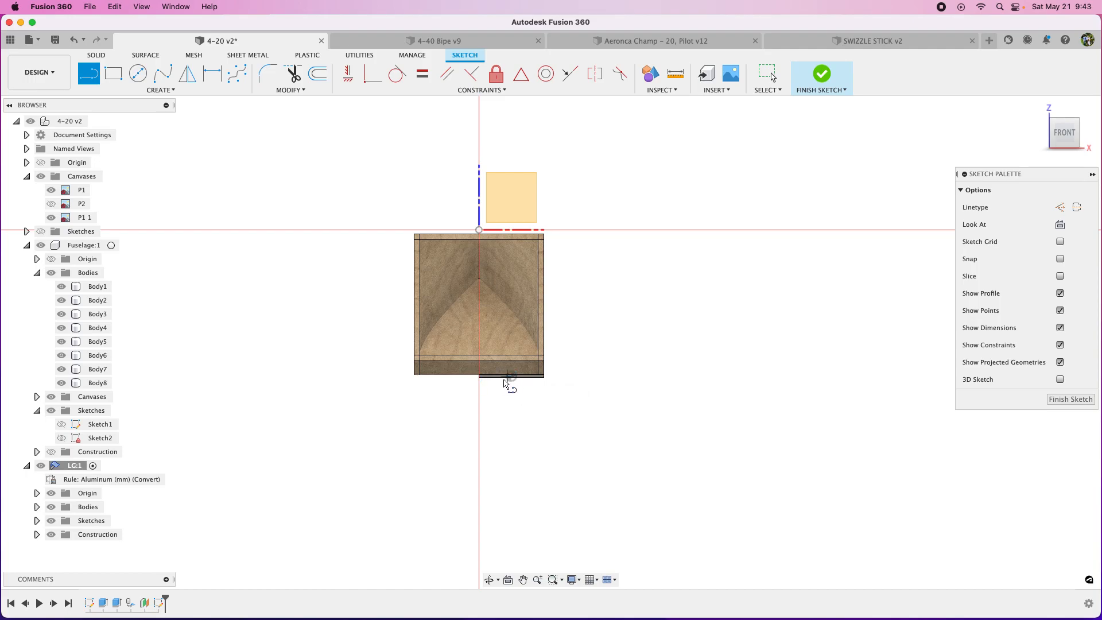
{"action": "scroll", "coordinate": [508, 384], "scroll_direction": "up", "scroll_amount": 10}
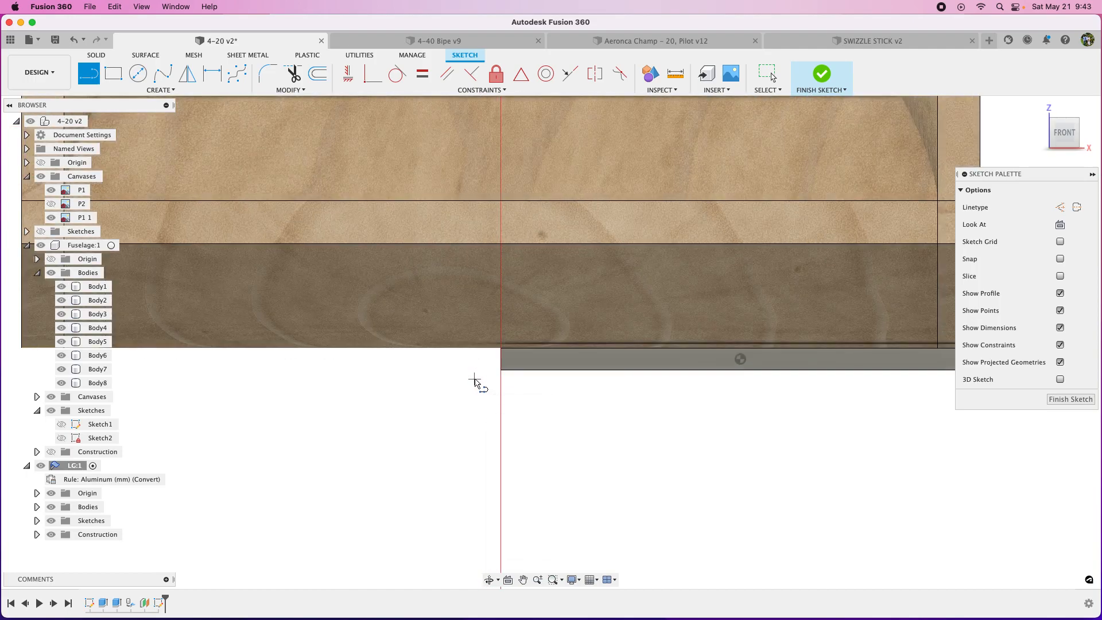
{"action": "key", "text": "p"}
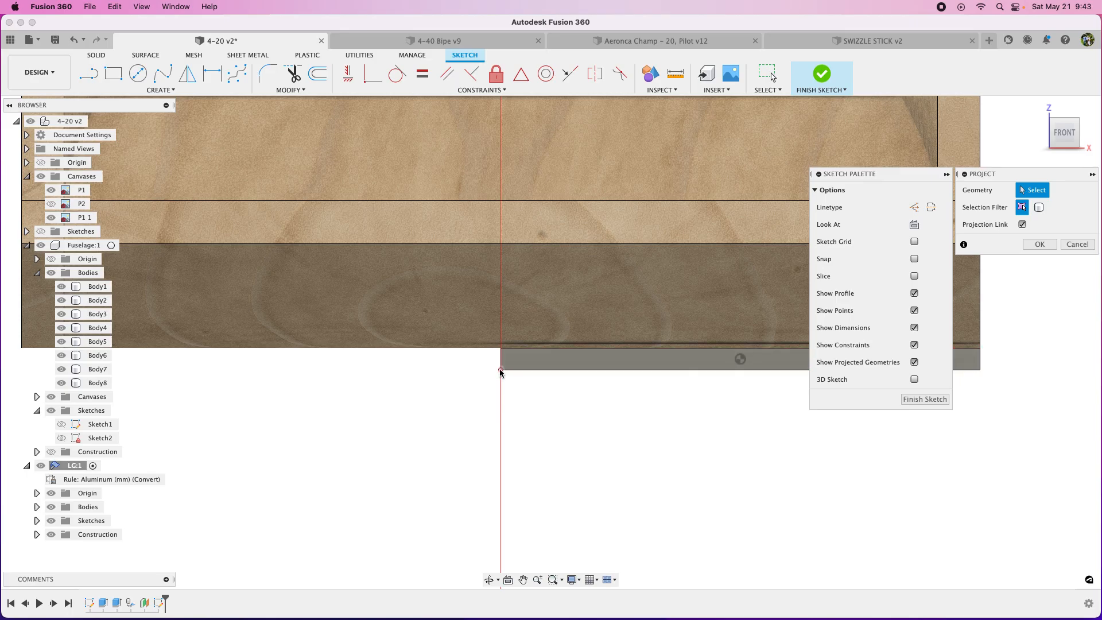
{"action": "left_click", "coordinate": [500, 372]}
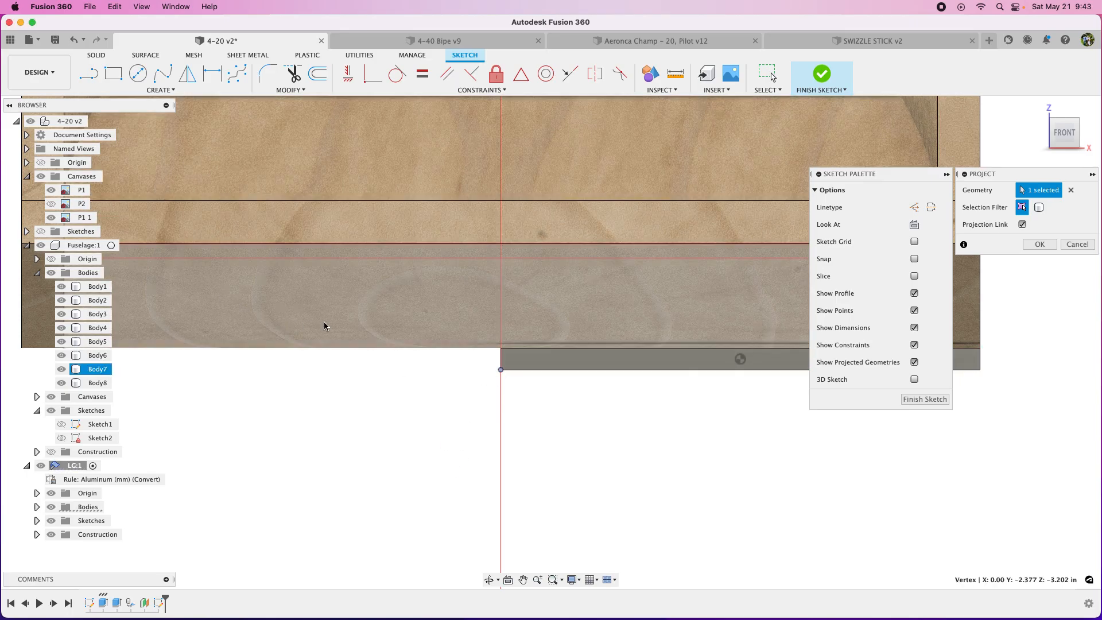
{"action": "scroll", "coordinate": [324, 323], "scroll_direction": "down", "scroll_amount": 4}
Step: Draw a vertical construction line about 7.28 in long downward from the projected corner
{"action": "left_click", "coordinate": [89, 73]}
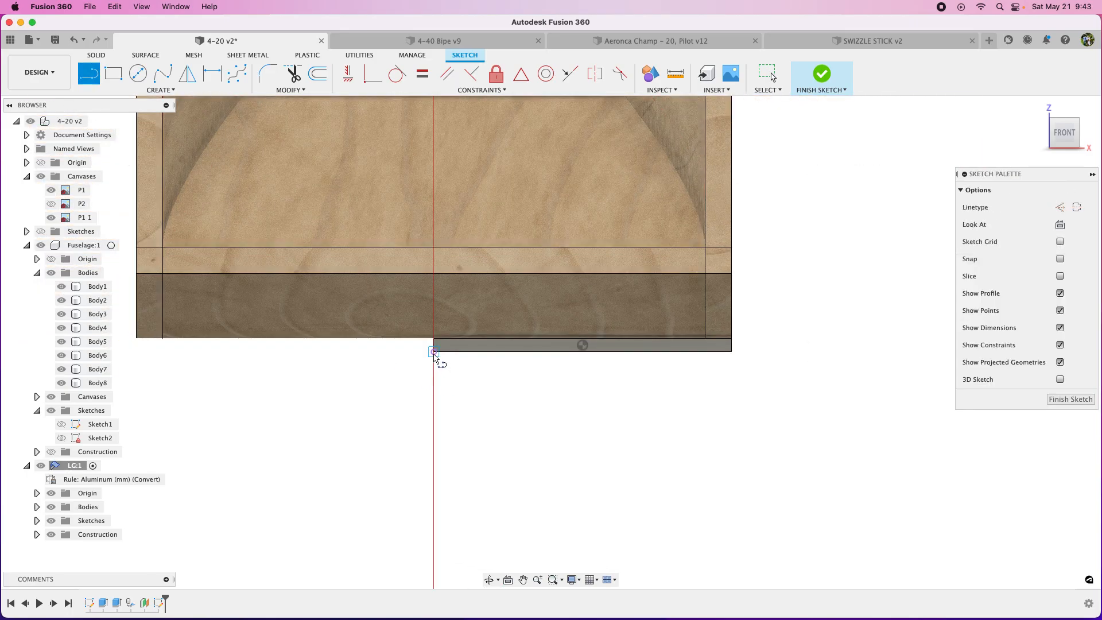
{"action": "left_click", "coordinate": [434, 353]}
{"action": "left_click", "coordinate": [1060, 209]}
{"action": "scroll", "coordinate": [358, 433], "scroll_direction": "down", "scroll_amount": 4}
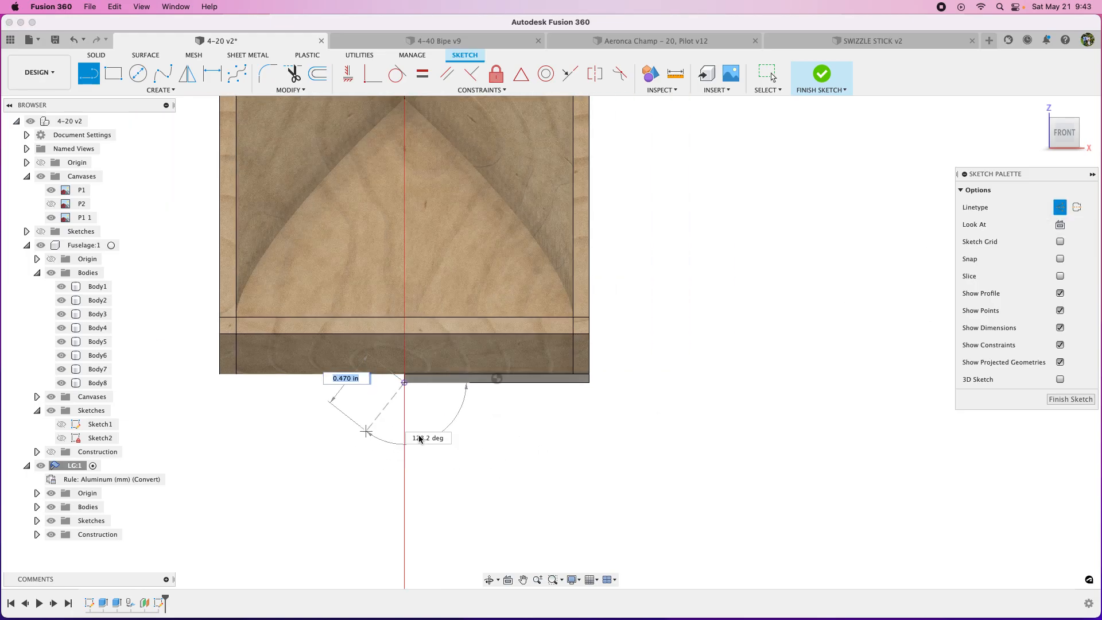
{"action": "scroll", "coordinate": [419, 439], "scroll_direction": "down", "scroll_amount": 10}
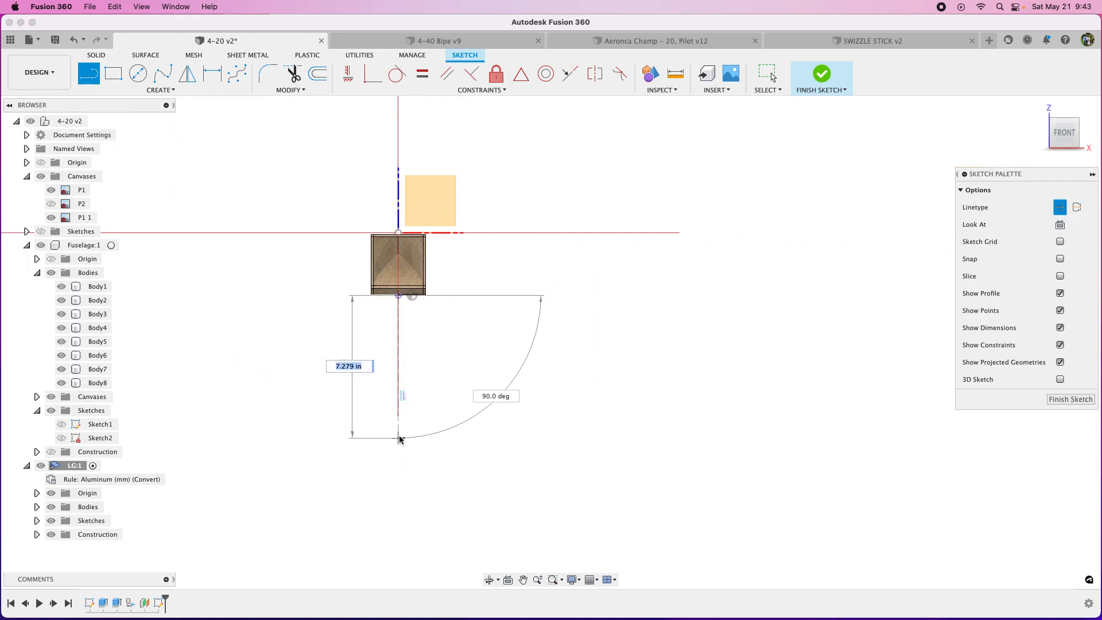
{"action": "left_click", "coordinate": [399, 440]}
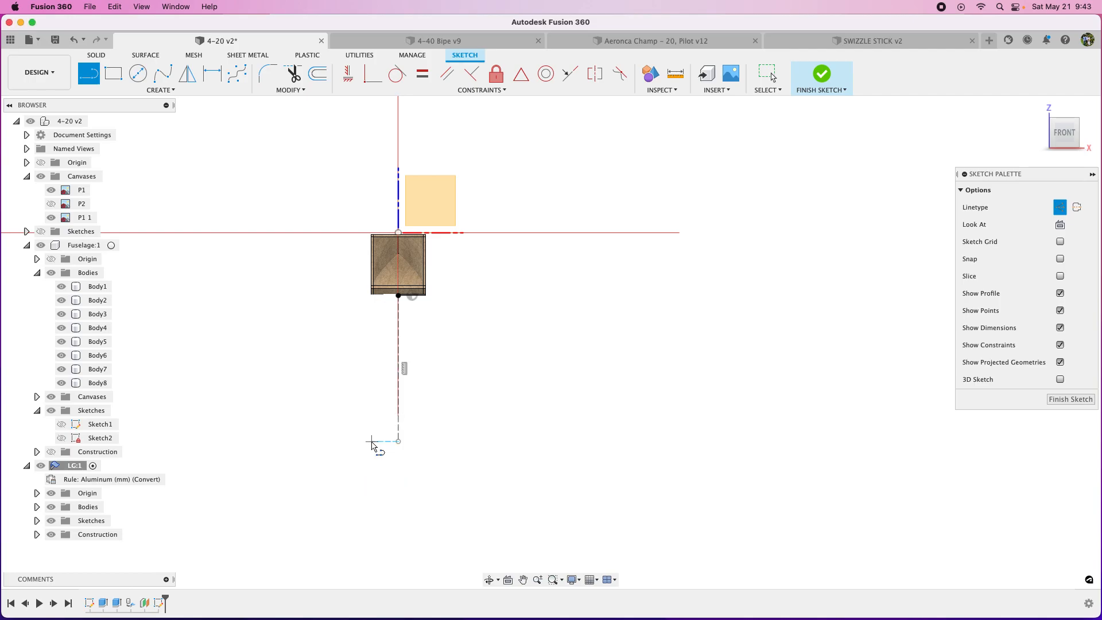
Step: Draw a 6.00 in horizontal construction line outward from the vertical line at the plan's wheel axle height, and finish the sketch
{"action": "mouse_move", "coordinate": [1060, 134]}
{"action": "left_mouse_down"}
{"action": "mouse_move", "coordinate": [1023, 129]}
{"action": "mouse_move", "coordinate": [1003, 147]}
{"action": "left_mouse_up"}
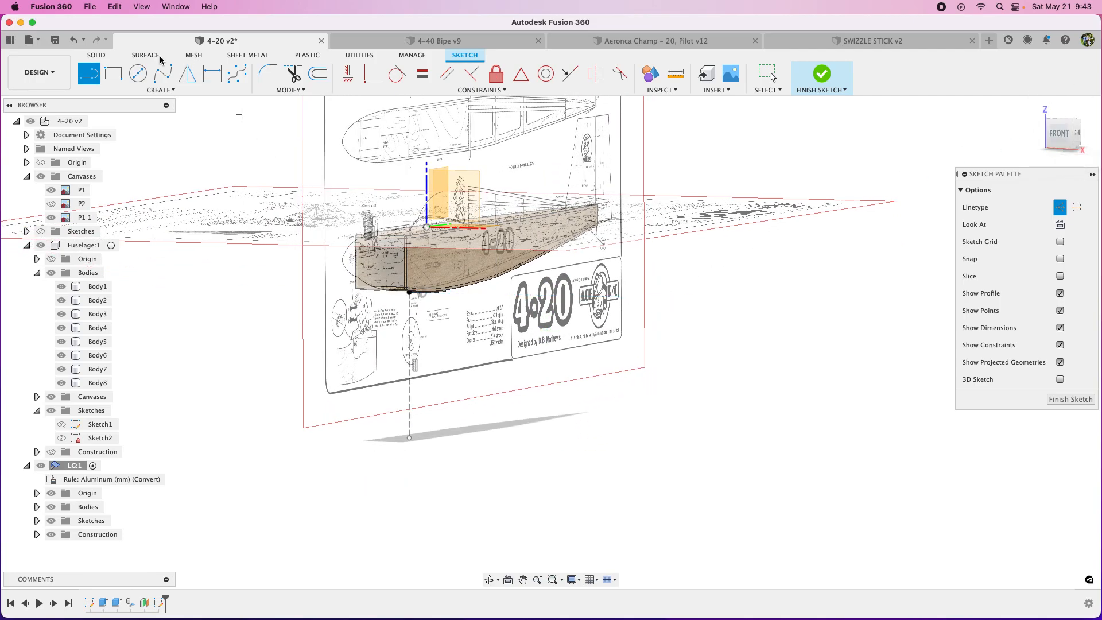
{"action": "scroll", "coordinate": [408, 345], "scroll_direction": "up", "scroll_amount": 8}
{"action": "scroll", "coordinate": [408, 343], "scroll_direction": "up", "scroll_amount": 2}
{"action": "left_click", "coordinate": [431, 341]}
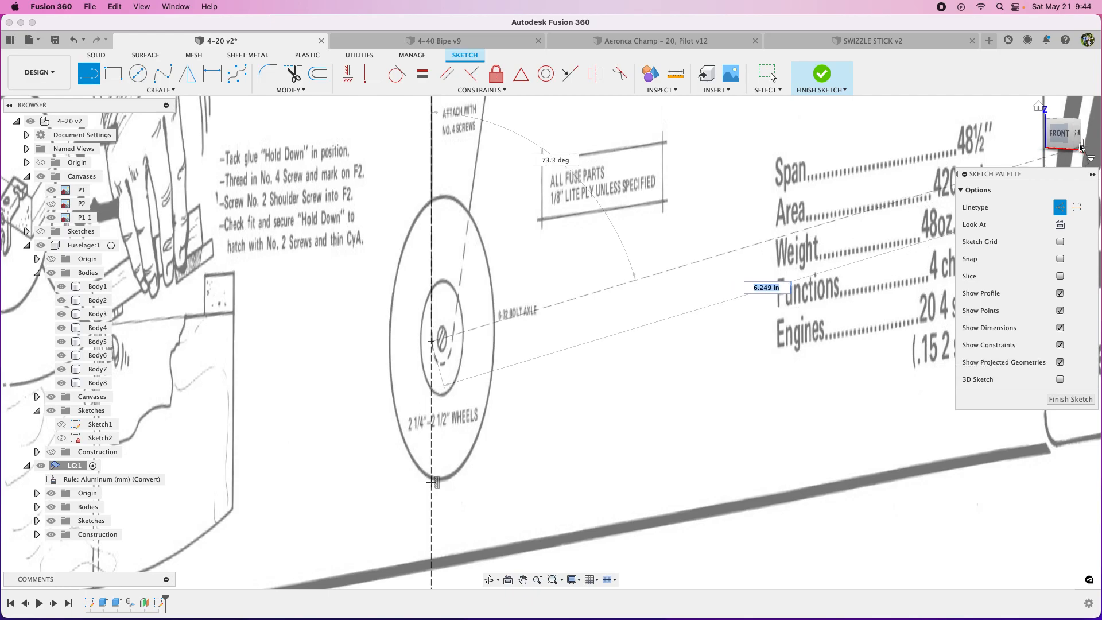
{"action": "left_click", "coordinate": [1065, 137]}
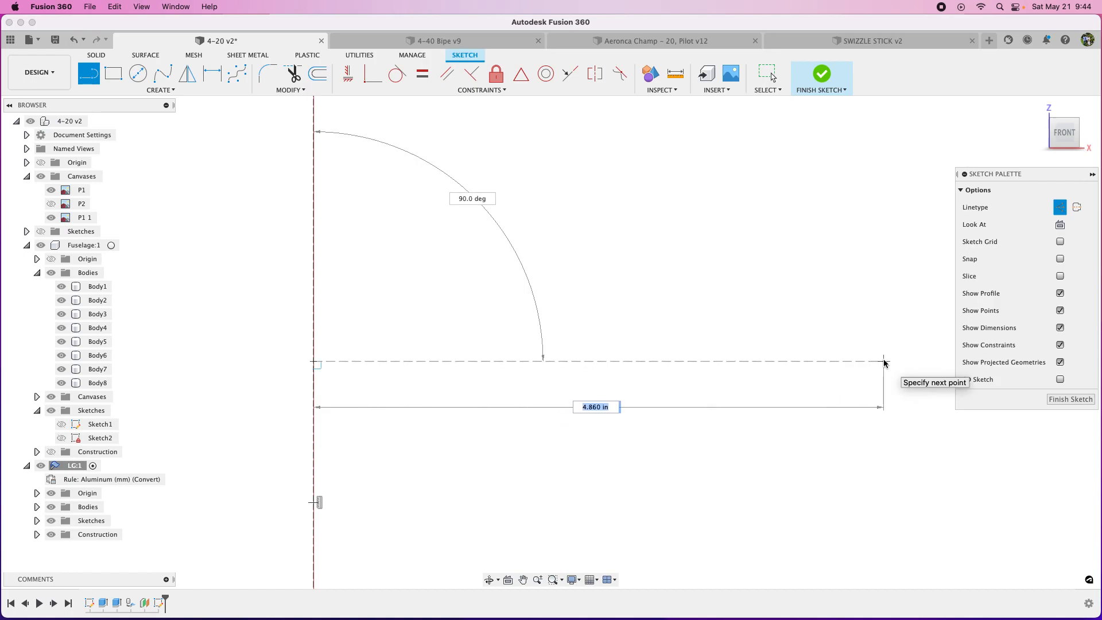
{"action": "key", "text": "Tab"}
{"action": "key", "text": "Return"}
{"action": "key", "text": "Escape"}
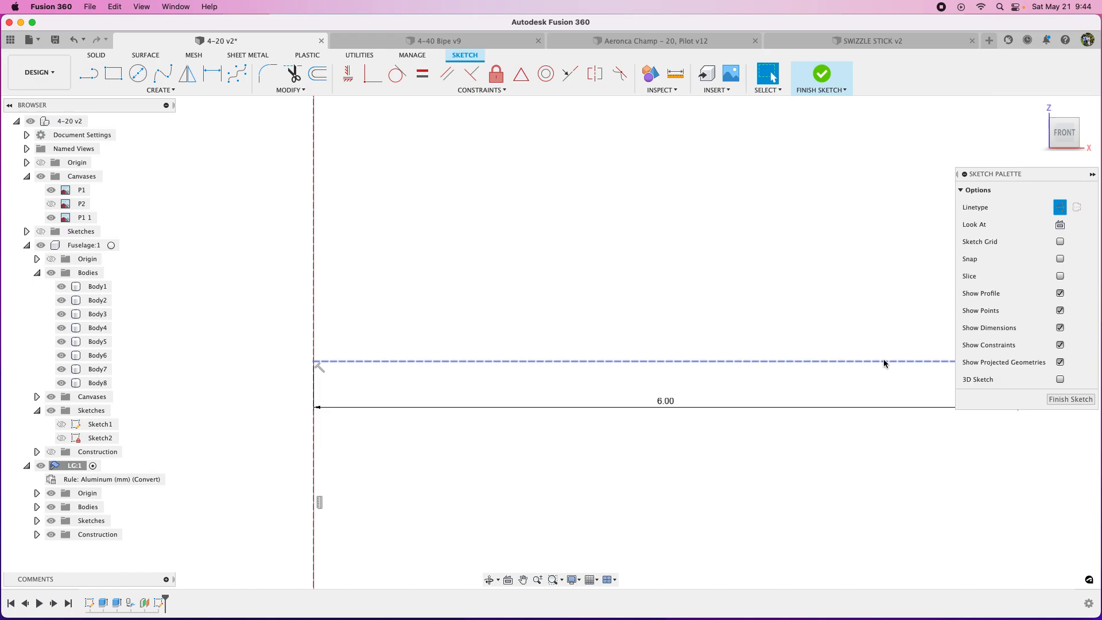
{"action": "scroll", "coordinate": [515, 362], "scroll_direction": "down", "scroll_amount": 5}
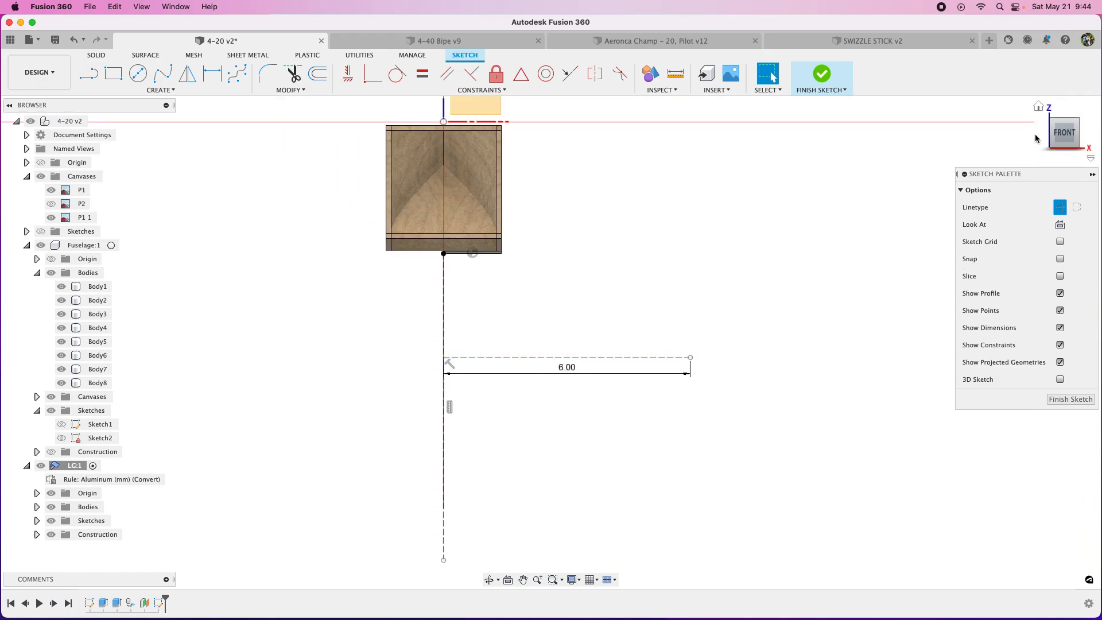
{"action": "left_click", "coordinate": [1054, 135]}
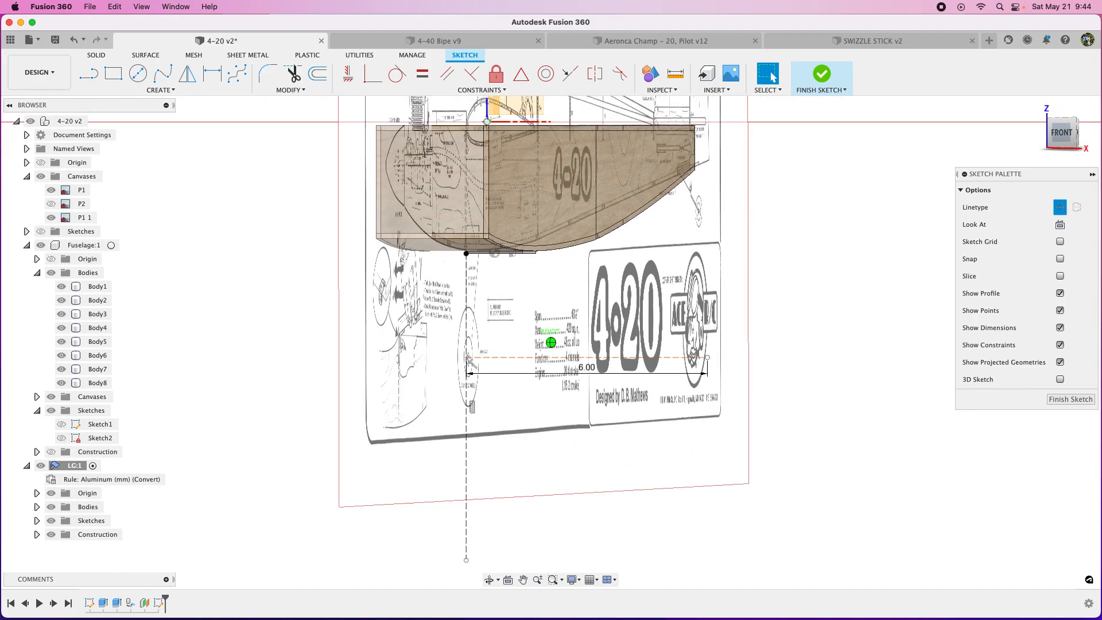
{"action": "middle_click_drag", "start_coordinate": [551, 343], "coordinate": [516, 376], "text": "shift"}
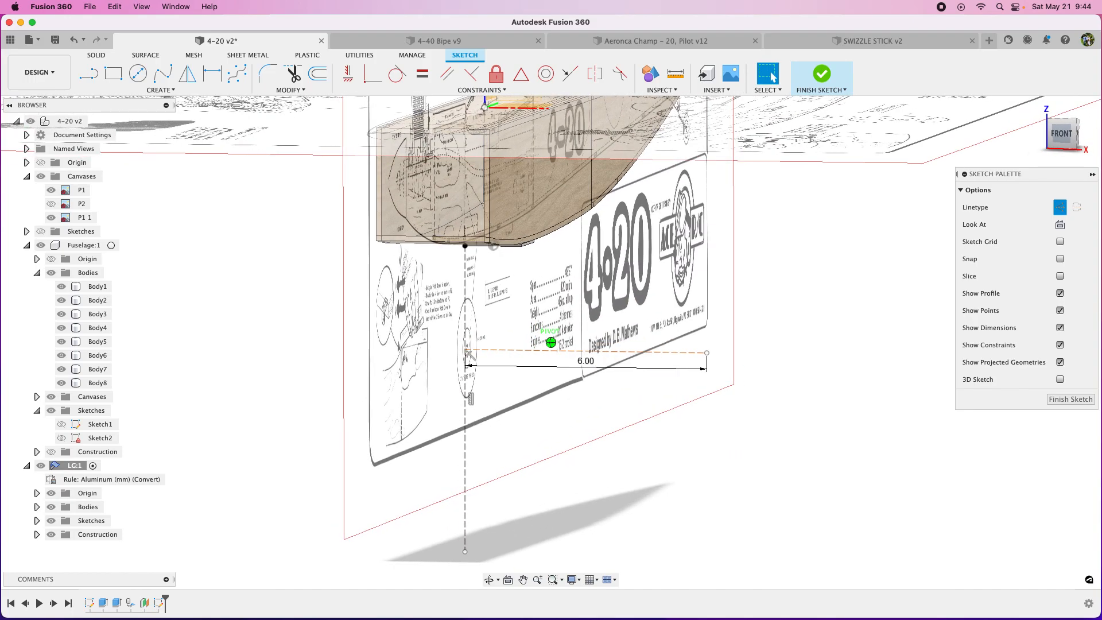
{"action": "left_click", "coordinate": [1057, 137]}
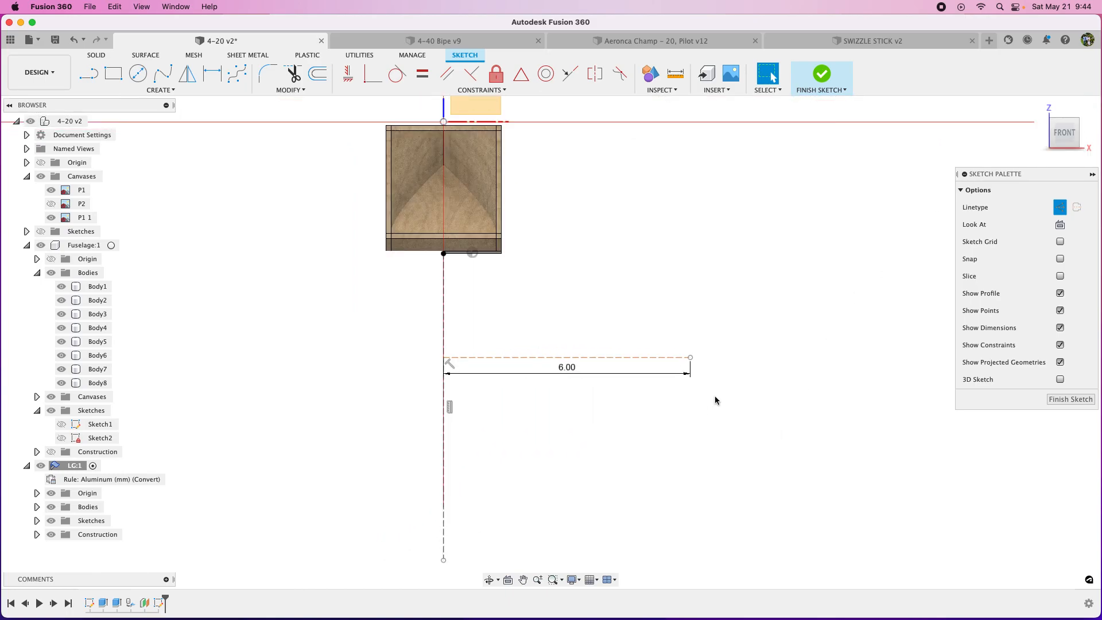
{"action": "scroll", "coordinate": [712, 379], "scroll_direction": "up", "scroll_amount": 4}
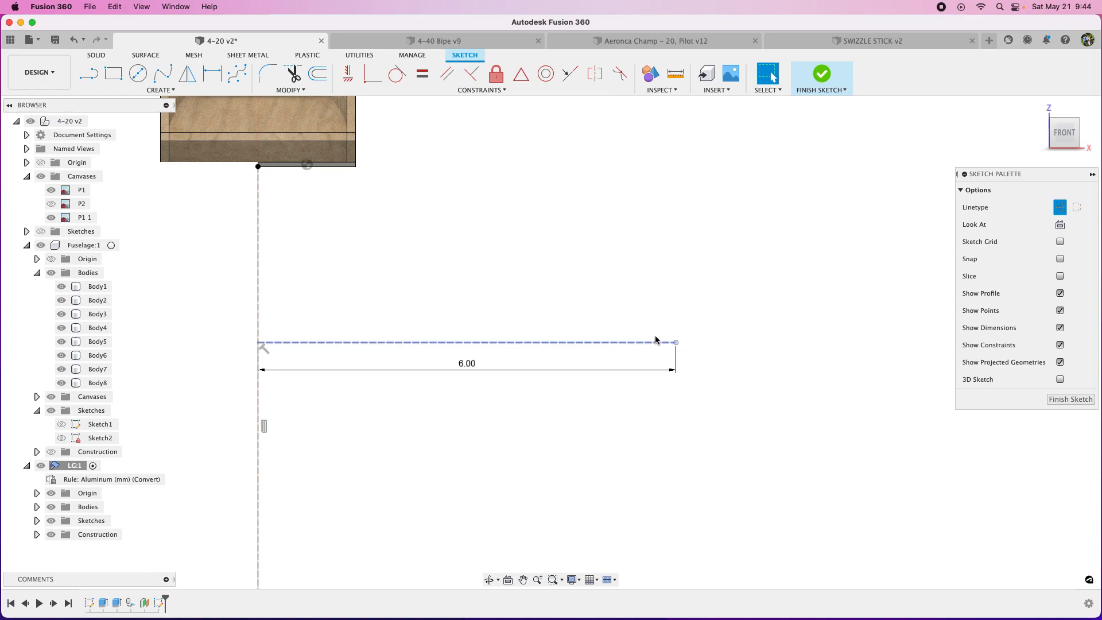
{"action": "left_click", "coordinate": [1056, 399]}
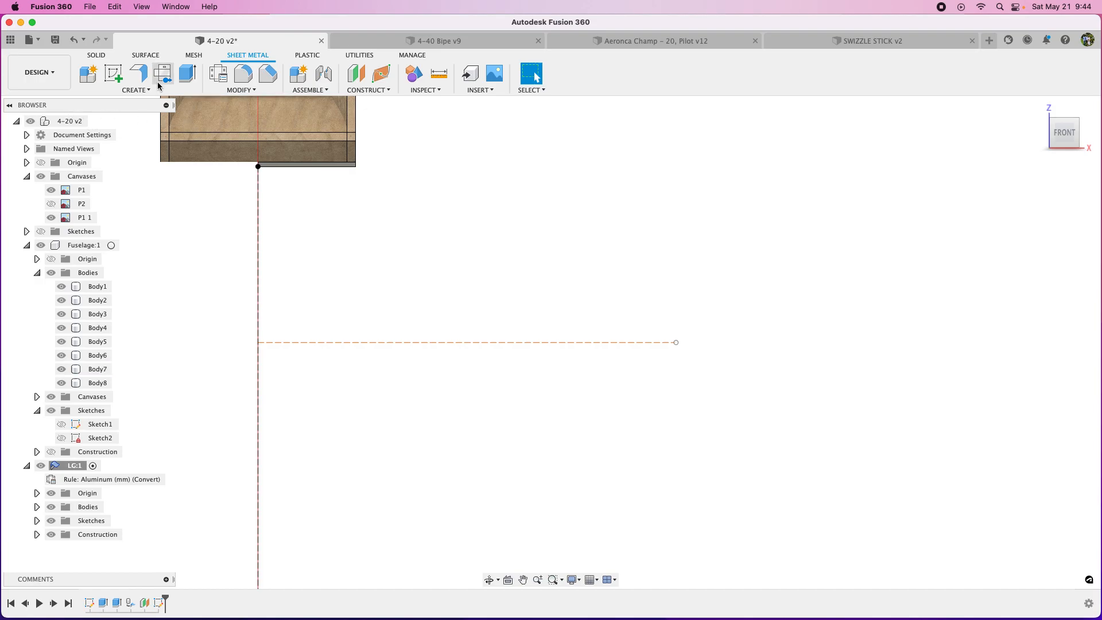
Step: Add a flange on the mounting plate's outer lower edge, about 4.694 in high at a 27° angle
{"action": "left_click", "coordinate": [138, 74]}
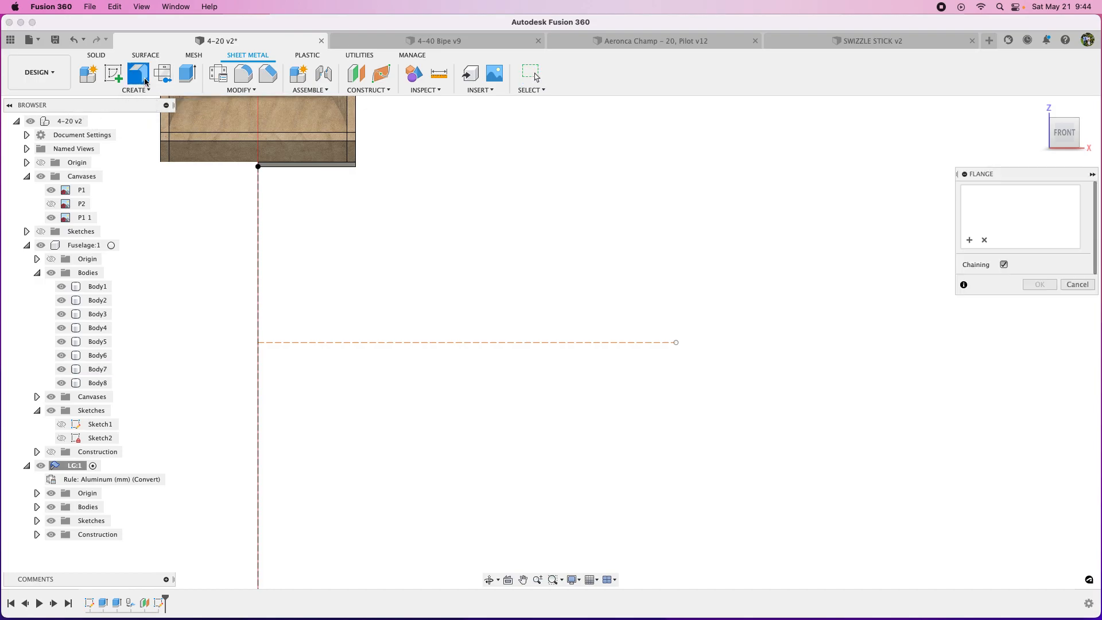
{"action": "left_click", "coordinate": [1064, 132]}
{"action": "scroll", "coordinate": [436, 181], "scroll_direction": "up", "scroll_amount": 3}
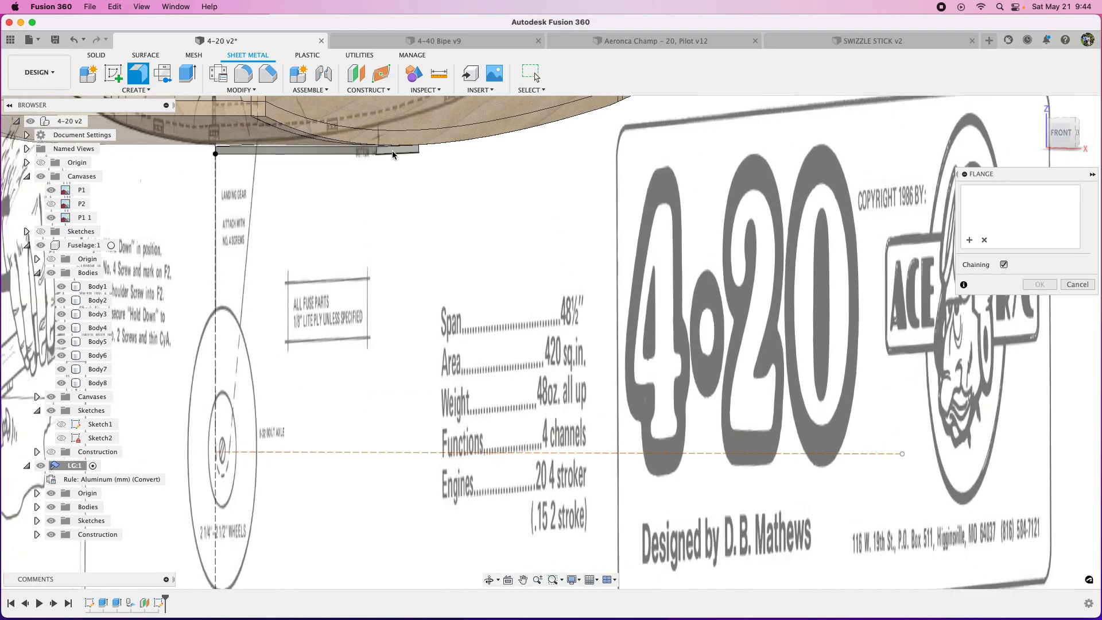
{"action": "left_click", "coordinate": [394, 155]}
{"action": "left_click_drag", "start_coordinate": [394, 169], "coordinate": [387, 320]}
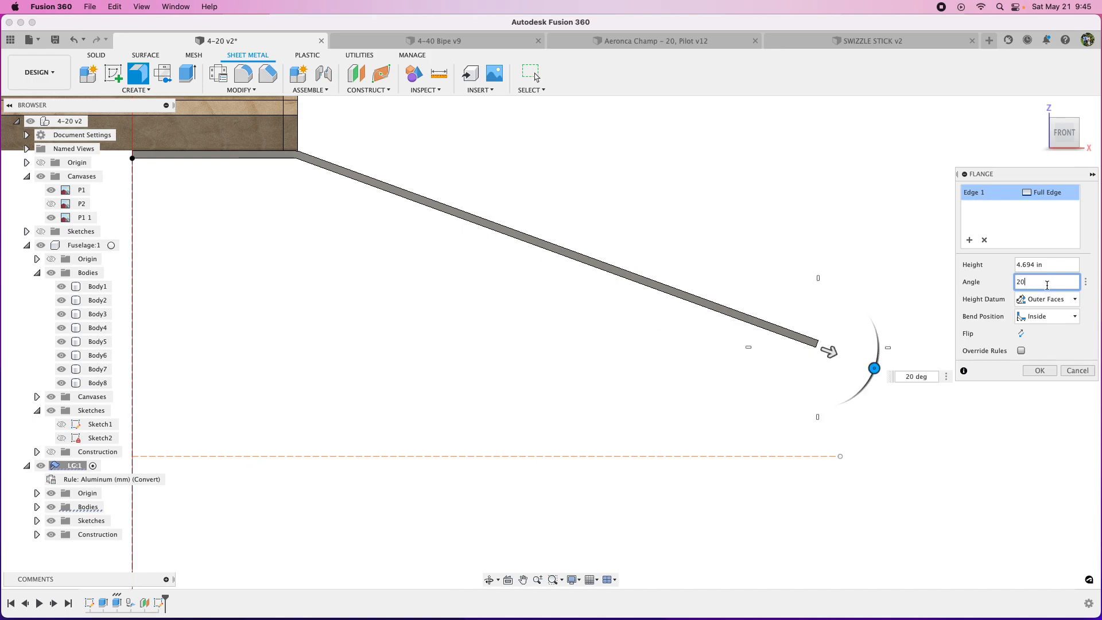
{"action": "double_click", "coordinate": [1045, 286]}
{"action": "type", "text": "27"}
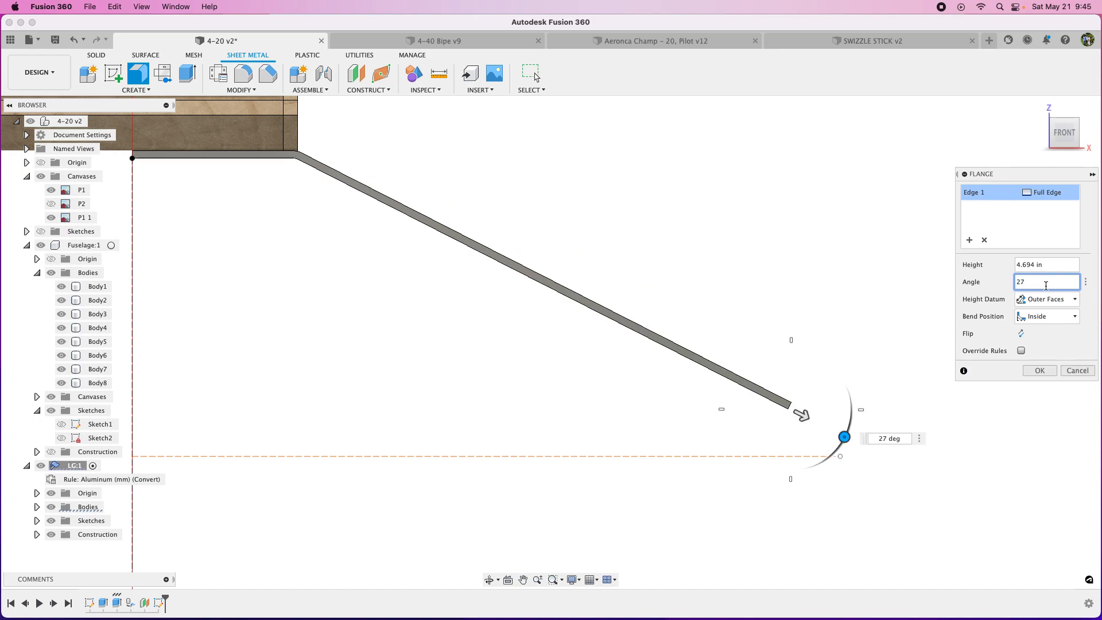
{"action": "left_click", "coordinate": [1039, 371]}
{"action": "scroll", "coordinate": [710, 414], "scroll_direction": "down", "scroll_amount": 3}
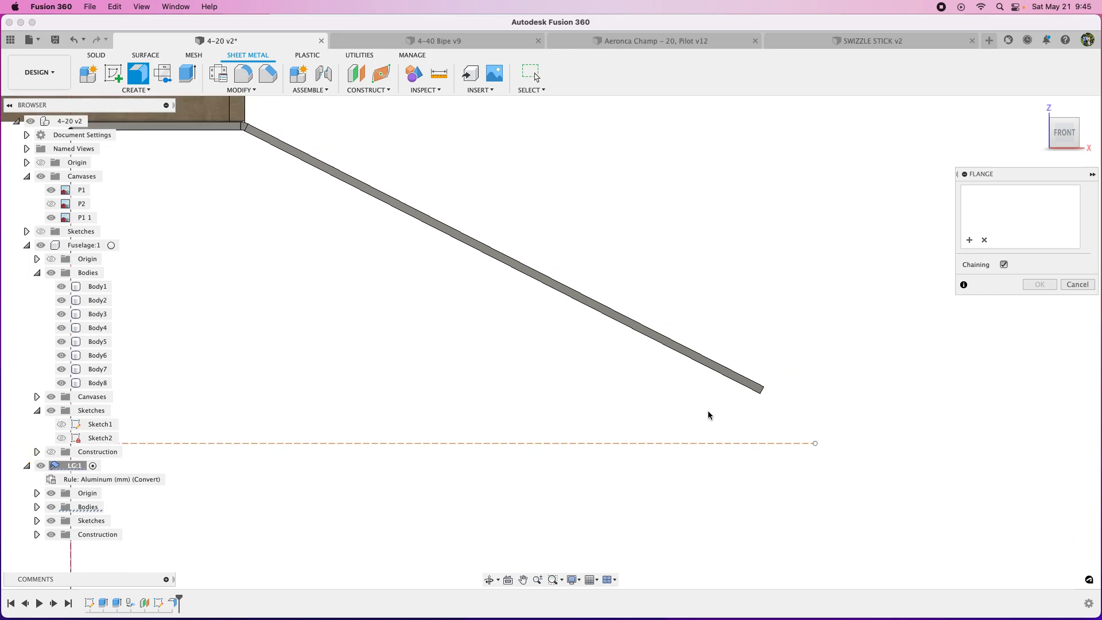
Step: Taper the leg flange's rear edge with a two-distance chamfer, 0.877 in along its lower edge and extended up to the mounting plate
{"action": "left_click", "coordinate": [1070, 146]}
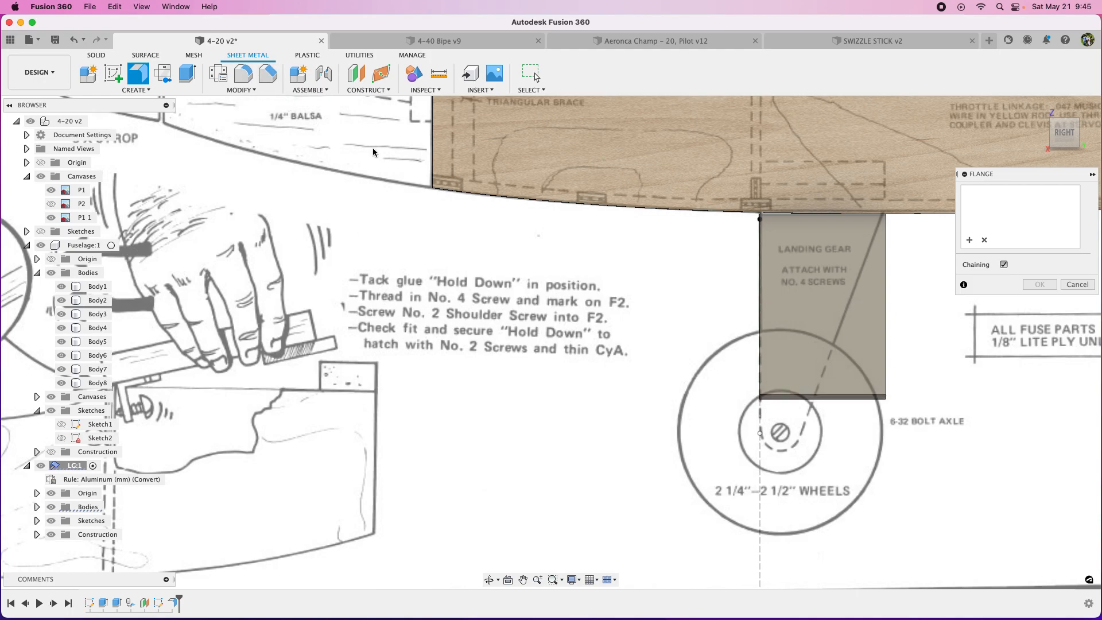
{"action": "left_click", "coordinate": [267, 73]}
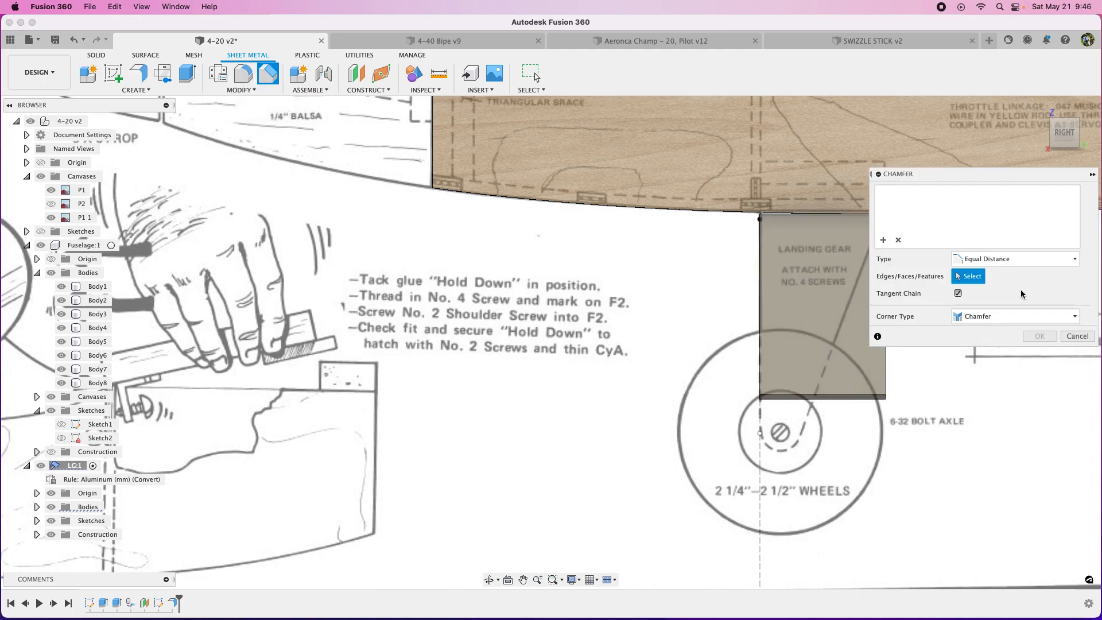
{"action": "left_click", "coordinate": [1015, 258]}
{"action": "left_click", "coordinate": [986, 287]}
{"action": "scroll", "coordinate": [1002, 405], "scroll_direction": "up", "scroll_amount": 5}
{"action": "left_click", "coordinate": [756, 383]}
{"action": "left_click_drag", "start_coordinate": [711, 380], "coordinate": [597, 382]}
{"action": "scroll", "coordinate": [732, 457], "scroll_direction": "down", "scroll_amount": 3}
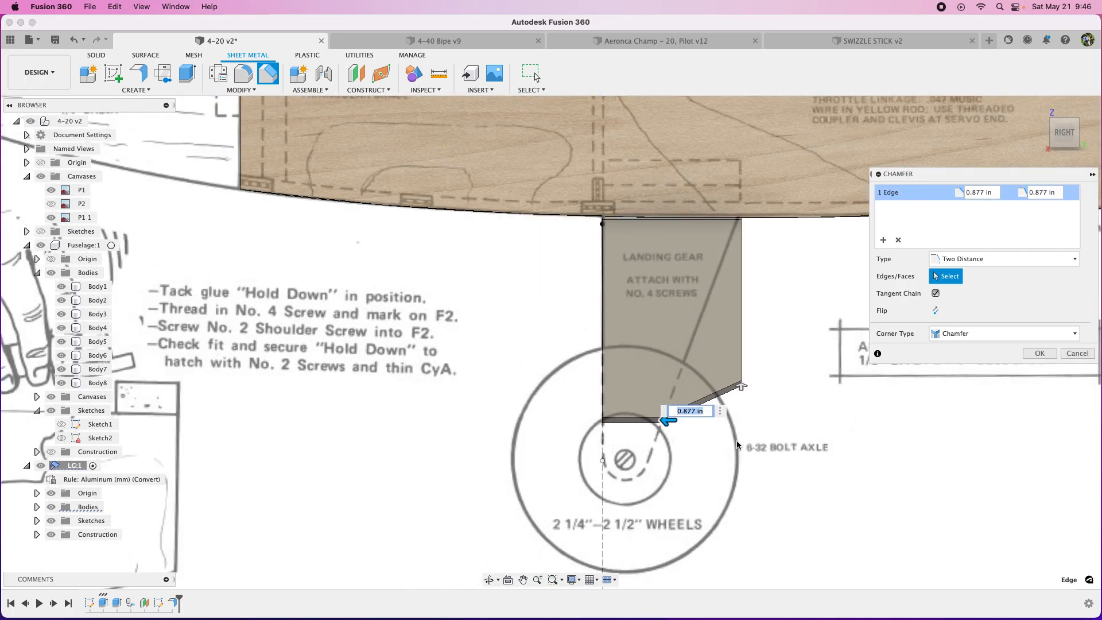
{"action": "left_click_drag", "start_coordinate": [740, 386], "coordinate": [743, 225]}
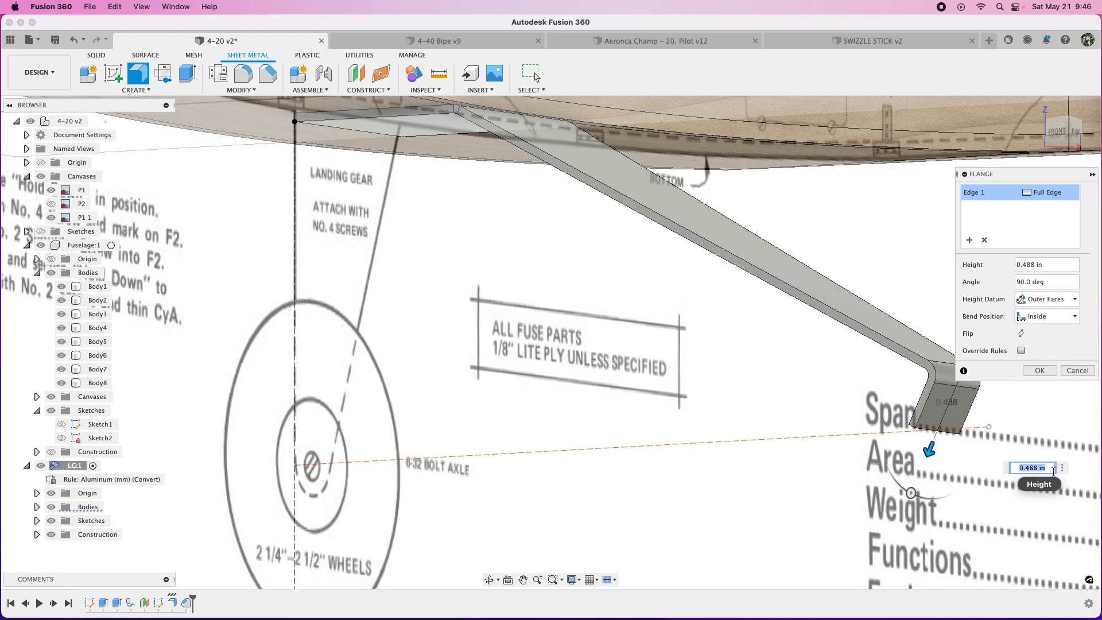
Step: Add a vertical axle flange on the leg's lower end, 0.75 in high at a 63° angle
{"action": "type", "text": "1"}
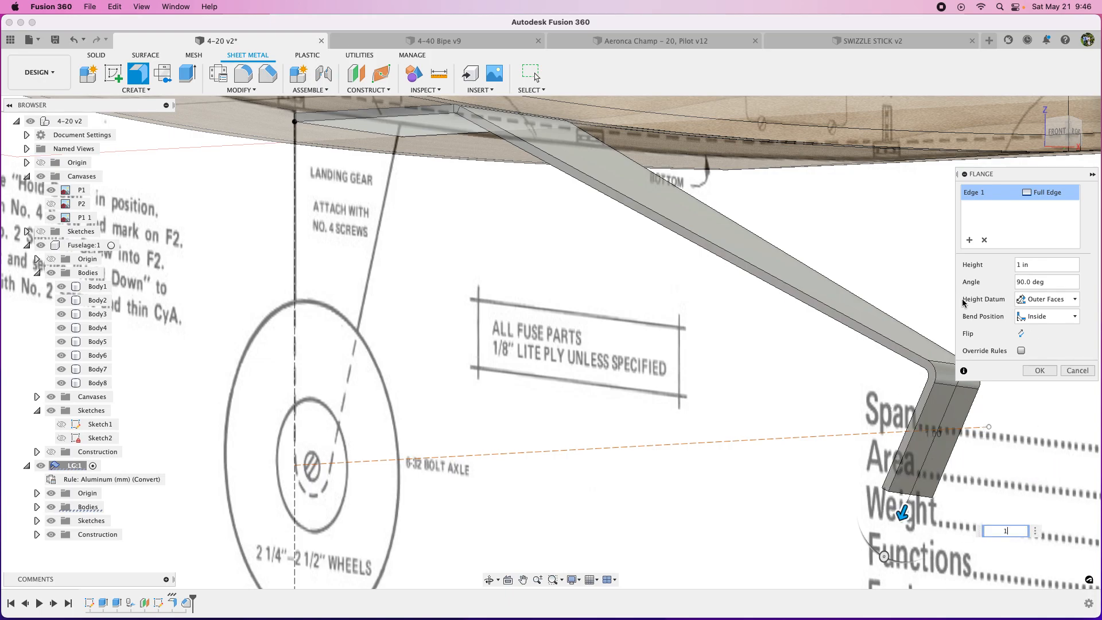
{"action": "left_click", "coordinate": [1037, 283]}
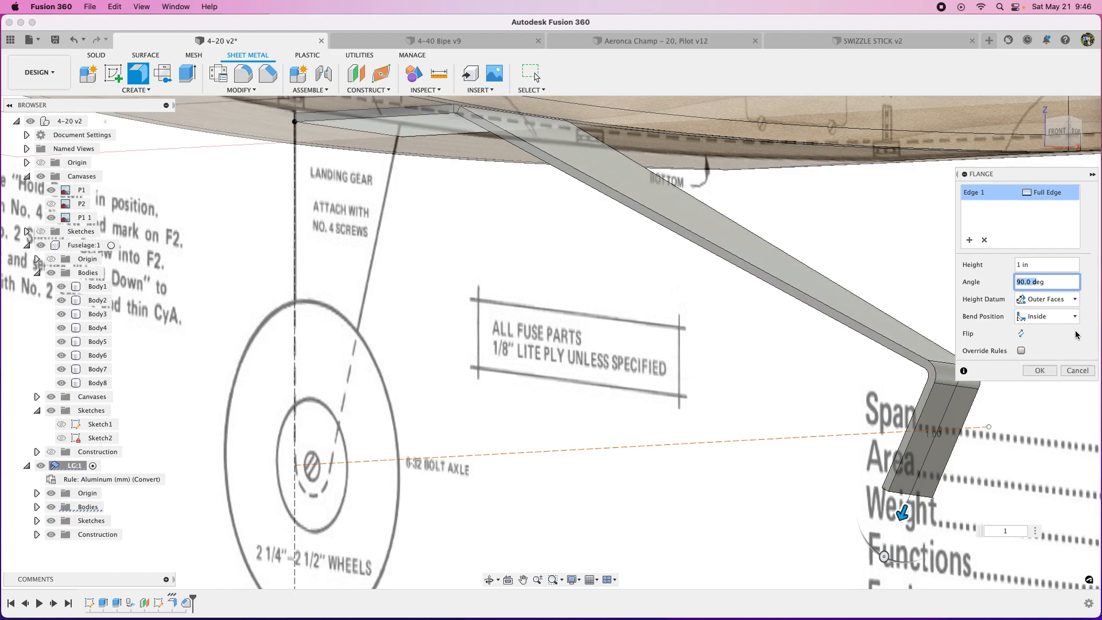
{"action": "triple_click", "coordinate": [1059, 284]}
{"action": "type", "text": "63"}
{"action": "left_click", "coordinate": [1059, 131]}
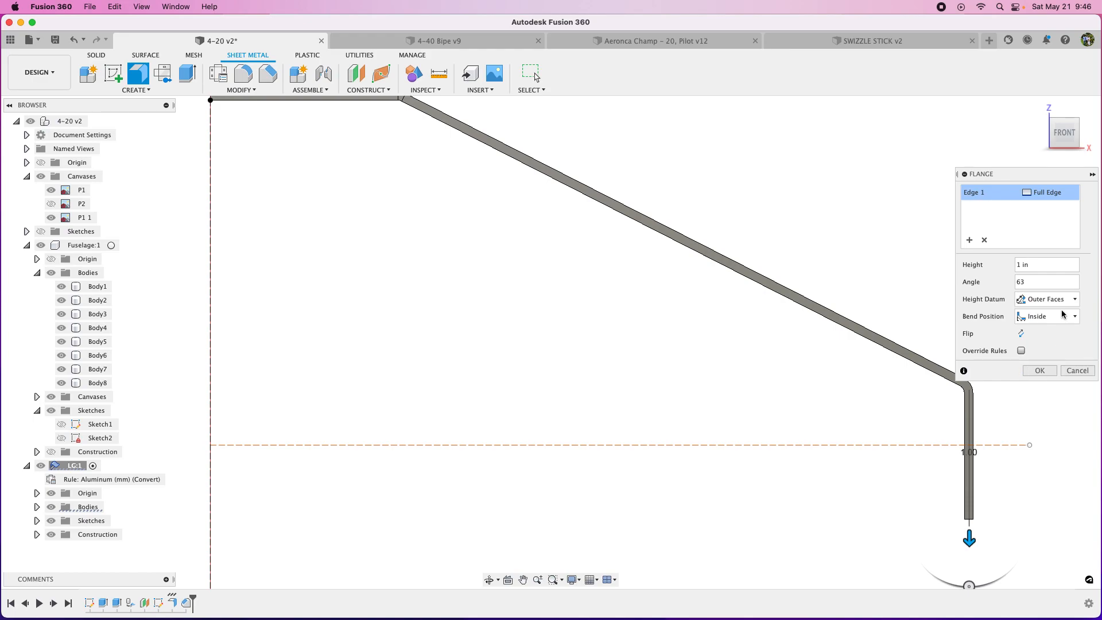
{"action": "left_click", "coordinate": [1039, 267]}
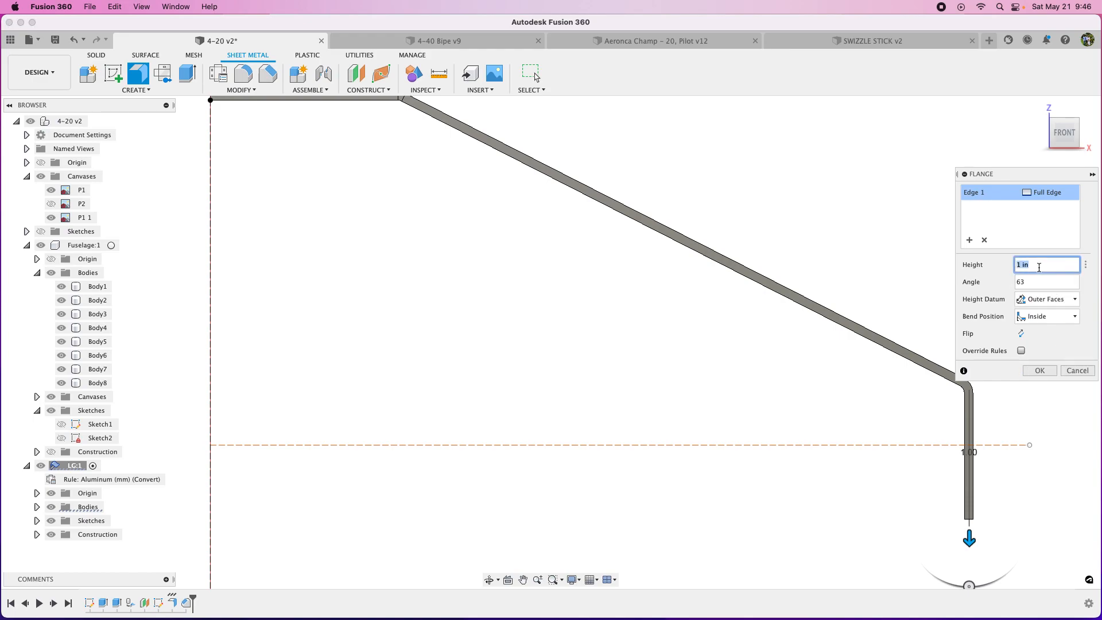
{"action": "type", "text": ".75"}
{"action": "left_click", "coordinate": [1039, 371]}
Step: Open the angled leg flange feature for editing
{"action": "middle_click_drag", "start_coordinate": [999, 493], "coordinate": [928, 473], "text": "shift"}
{"action": "scroll", "coordinate": [595, 373], "scroll_direction": "down", "scroll_amount": 4}
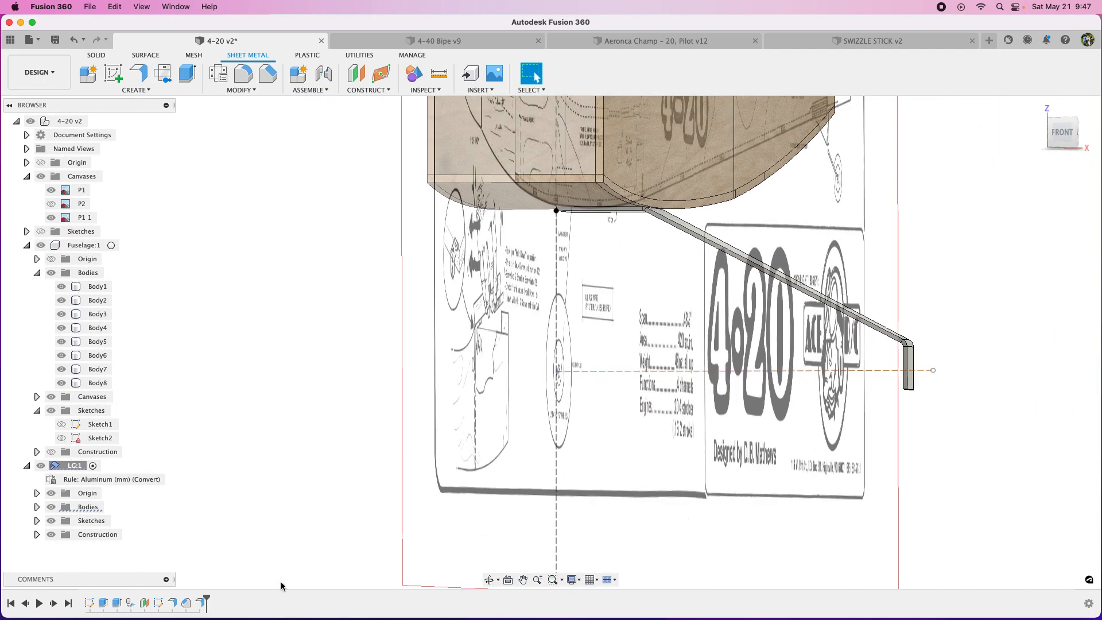
{"action": "right_click", "coordinate": [178, 609]}
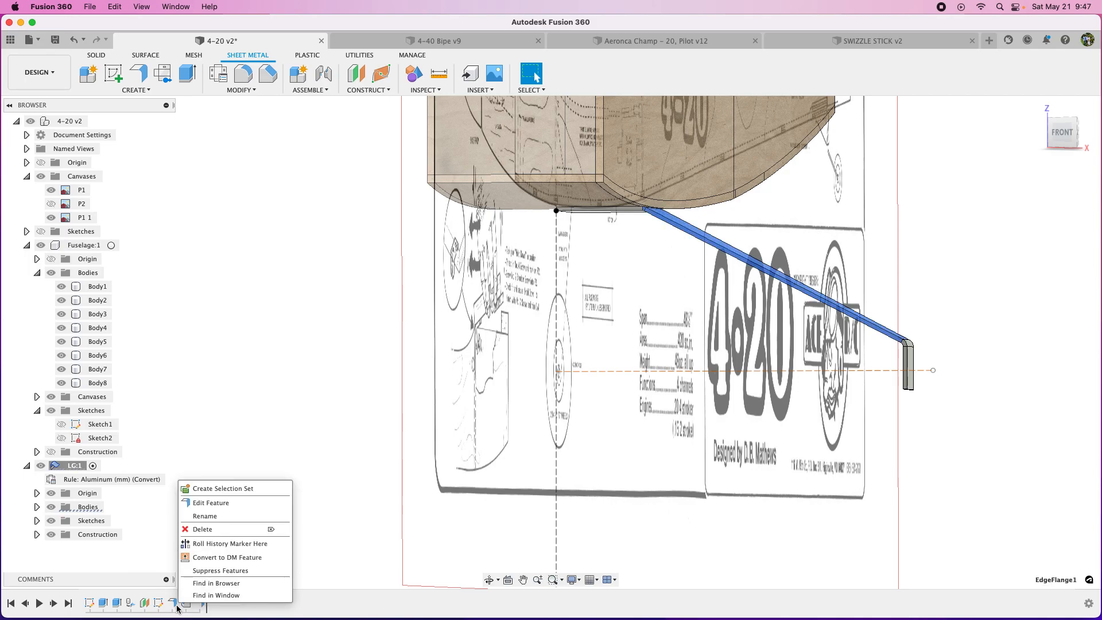
{"action": "left_click", "coordinate": [207, 503]}
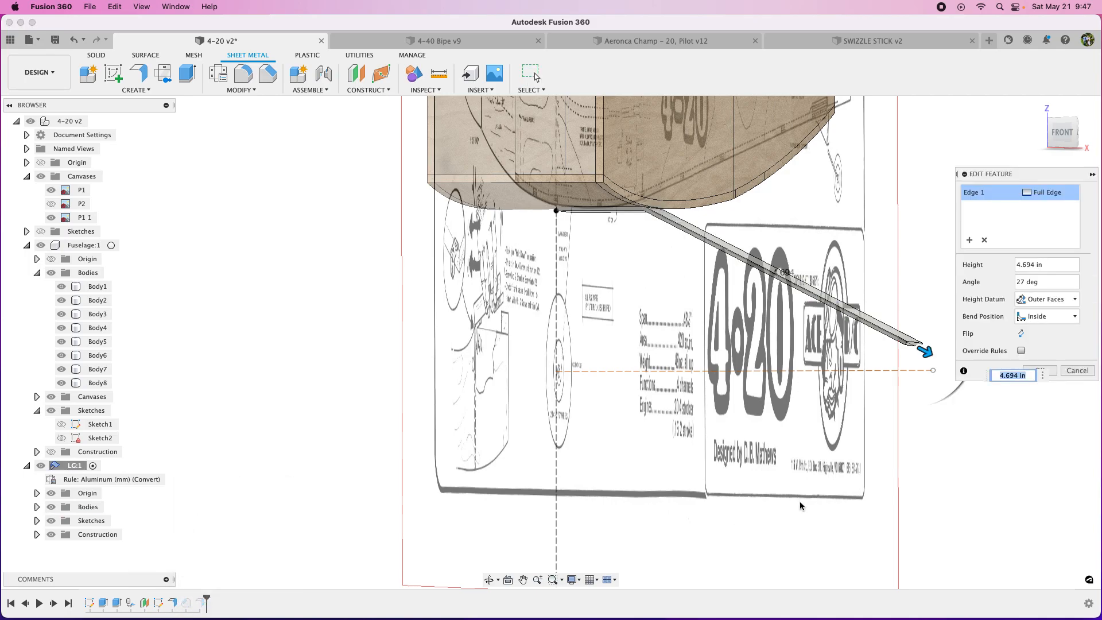
{"action": "scroll", "coordinate": [814, 487], "scroll_direction": "up", "scroll_amount": 5}
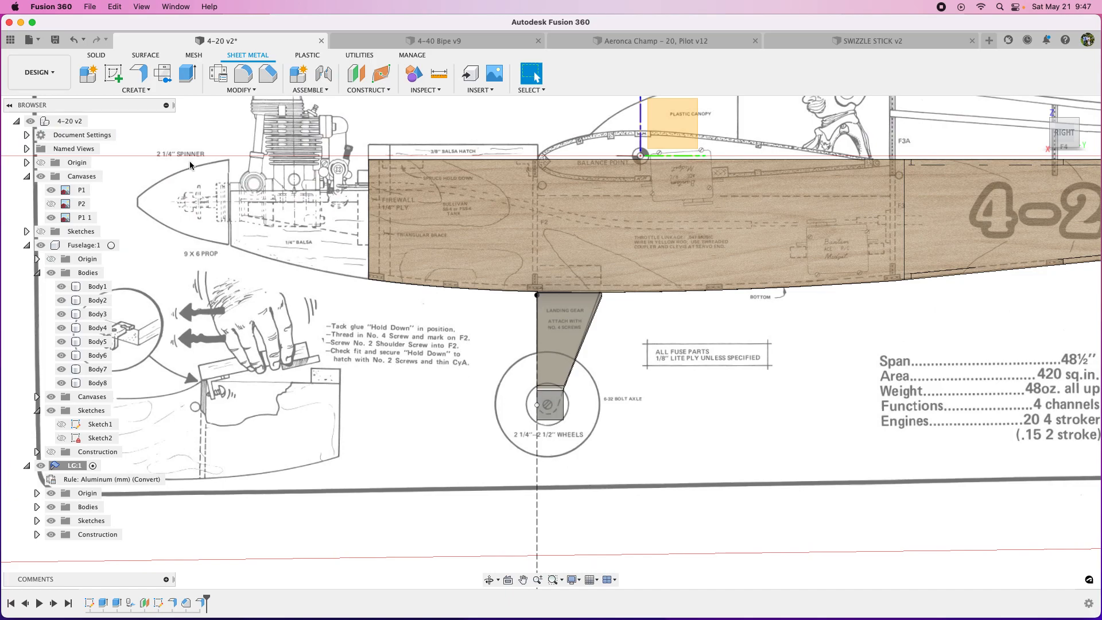
Step: Taper the axle flange's rear edge with a two-distance chamfer of 0.132 in and 0.669 in
{"action": "left_click", "coordinate": [245, 83]}
{"action": "scroll", "coordinate": [497, 419], "scroll_direction": "up", "scroll_amount": 5}
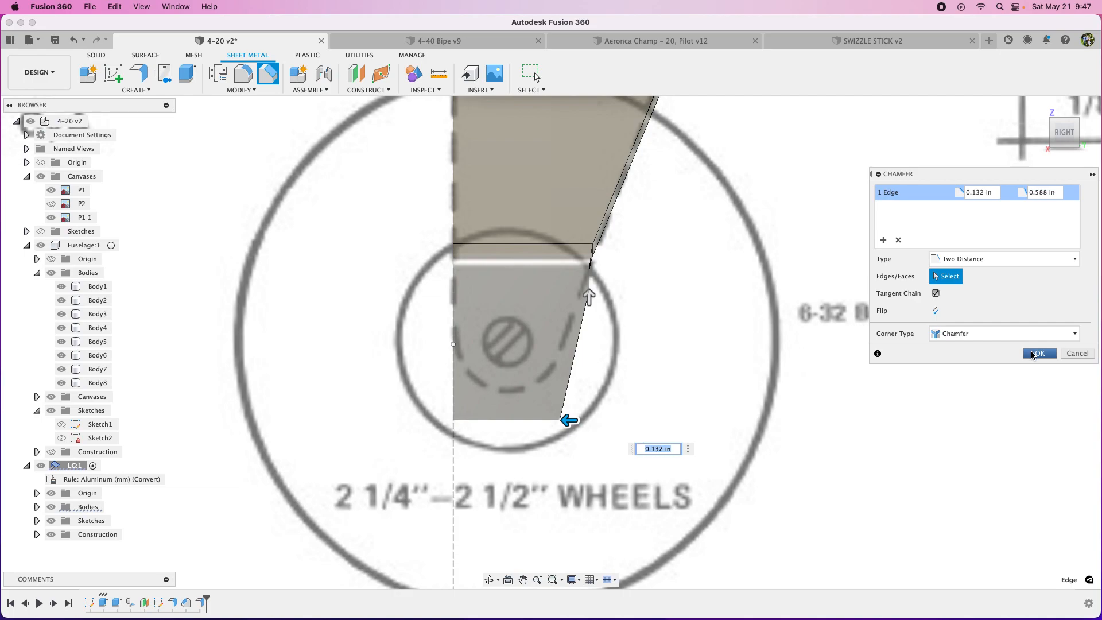
{"action": "left_click_drag", "start_coordinate": [590, 296], "coordinate": [589, 279]}
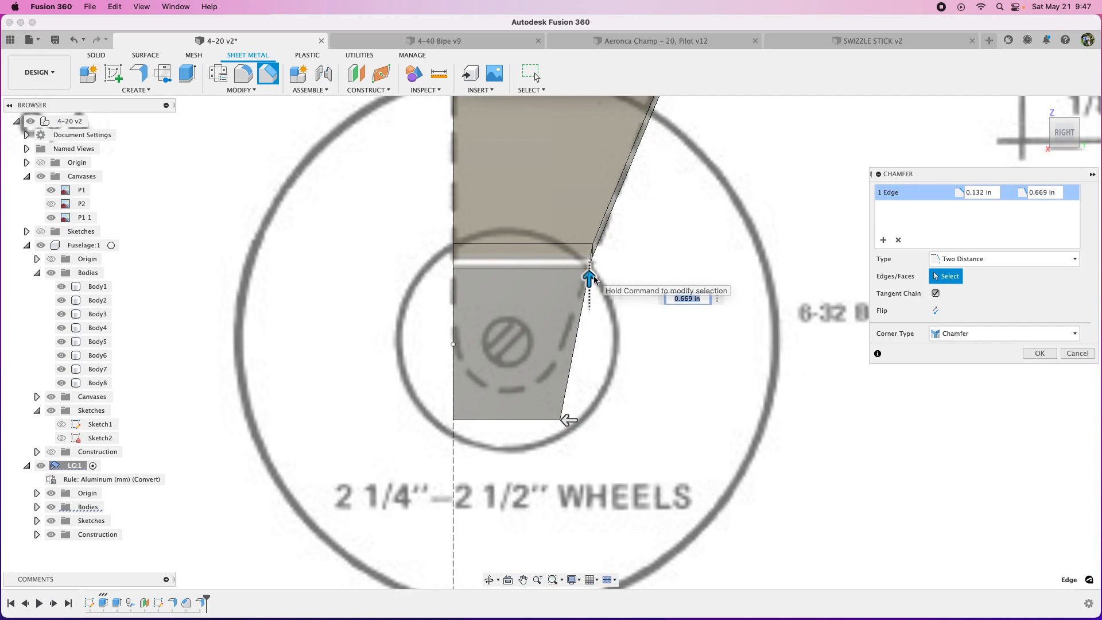
{"action": "left_click", "coordinate": [1027, 357]}
Step: Fillet the two lower corner edges of the axle flange to round its end like the plan
{"action": "key", "text": "f"}
{"action": "middle_click_drag", "start_coordinate": [640, 481], "coordinate": [593, 468], "text": "shift"}
{"action": "scroll", "coordinate": [230, 328], "scroll_direction": "up", "scroll_amount": 6}
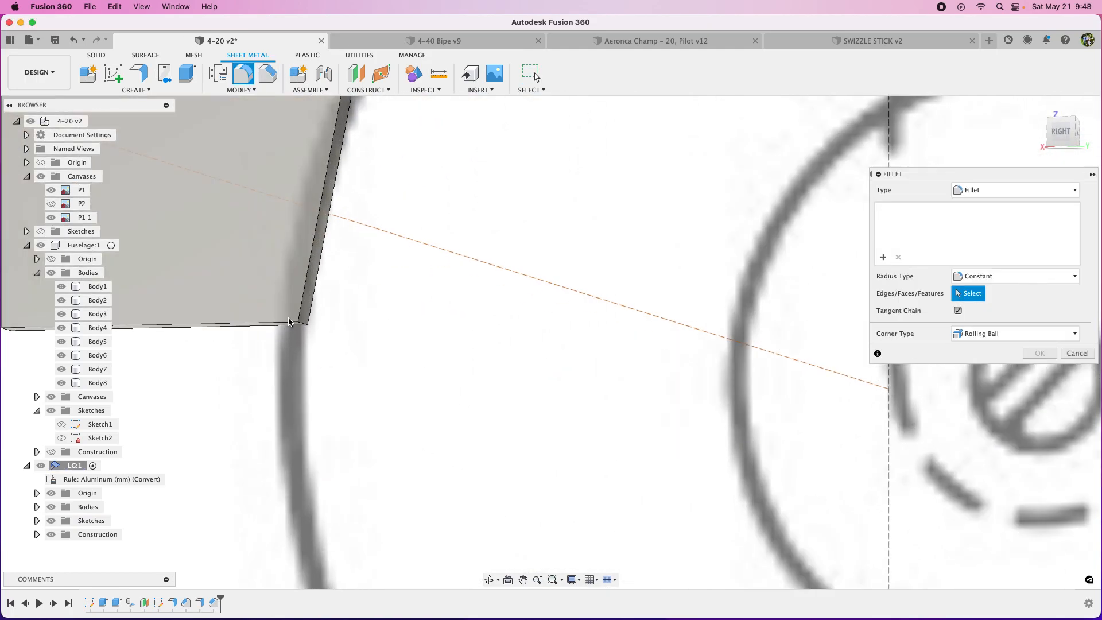
{"action": "left_click", "coordinate": [292, 323]}
{"action": "scroll", "coordinate": [673, 498], "scroll_direction": "down", "scroll_amount": 3}
{"action": "middle_click_drag", "start_coordinate": [673, 495], "coordinate": [740, 495], "text": "shift"}
{"action": "scroll", "coordinate": [860, 448], "scroll_direction": "up", "scroll_amount": 5}
{"action": "left_click", "coordinate": [894, 450]}
{"action": "scroll", "coordinate": [300, 408], "scroll_direction": "down", "scroll_amount": 8}
{"action": "left_click", "coordinate": [1073, 133]}
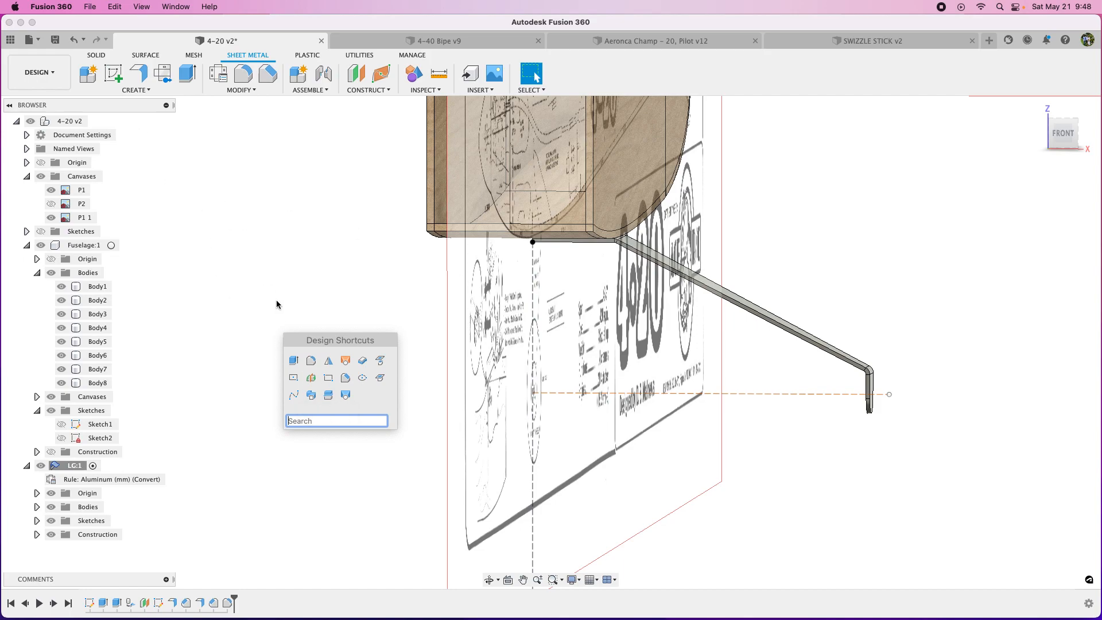
Step: Mirror the landing gear half across the fuselage centerline
{"action": "key", "text": "Escape"}
{"action": "type", "text": "s"}
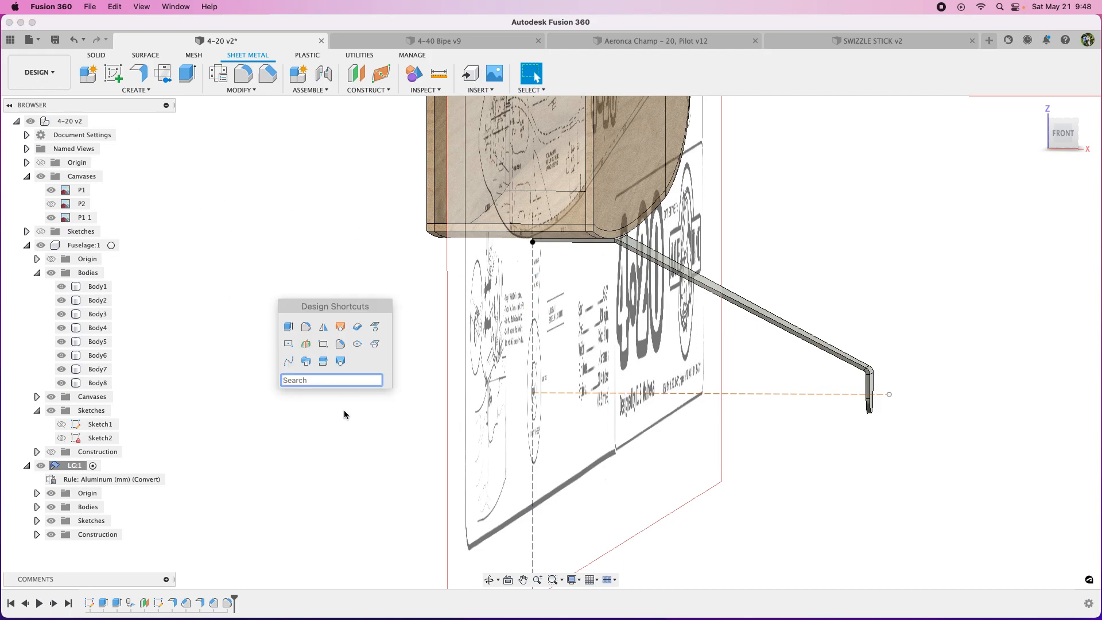
{"action": "type", "text": "m"}
{"action": "key", "text": "BackSpace"}
{"action": "type", "text": "a"}
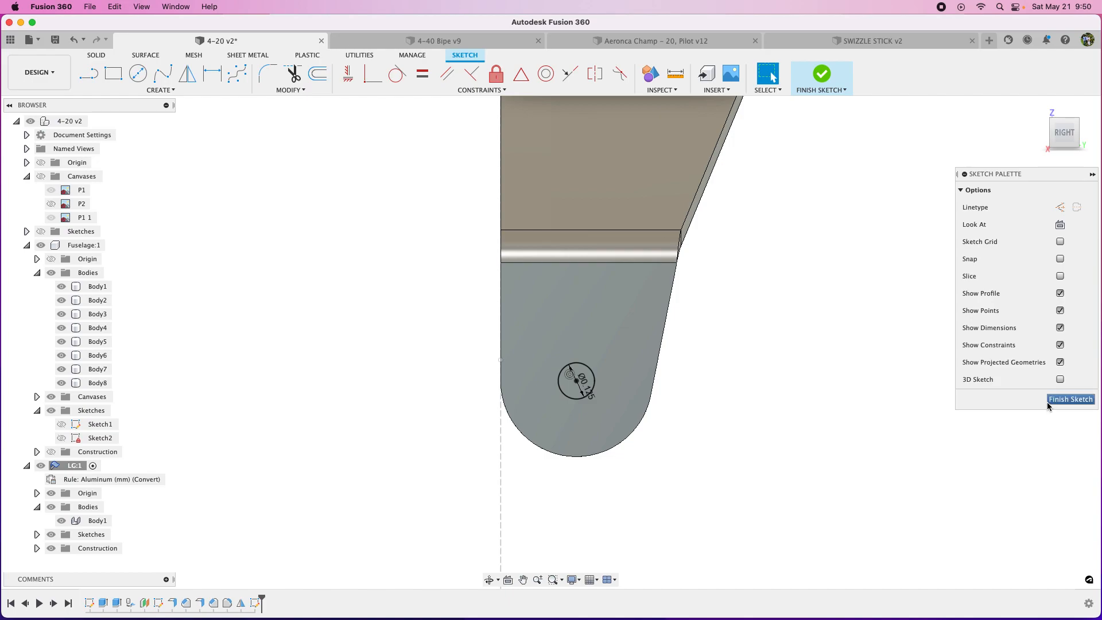
Step: Finish the axle hole sketch and draw a 0.0625 in screw hole circle near the mounting plate's front corner
{"action": "left_click", "coordinate": [1049, 402]}
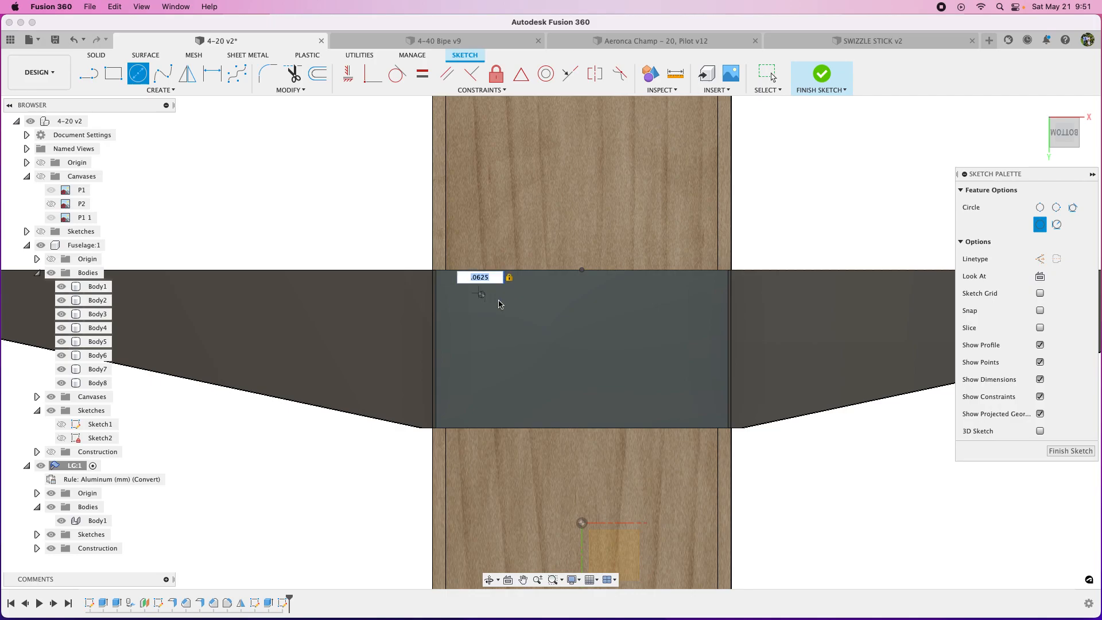
{"action": "key", "text": "Return"}
{"action": "scroll", "coordinate": [493, 302], "scroll_direction": "up", "scroll_amount": 3}
{"action": "scroll", "coordinate": [490, 302], "scroll_direction": "up", "scroll_amount": 2}
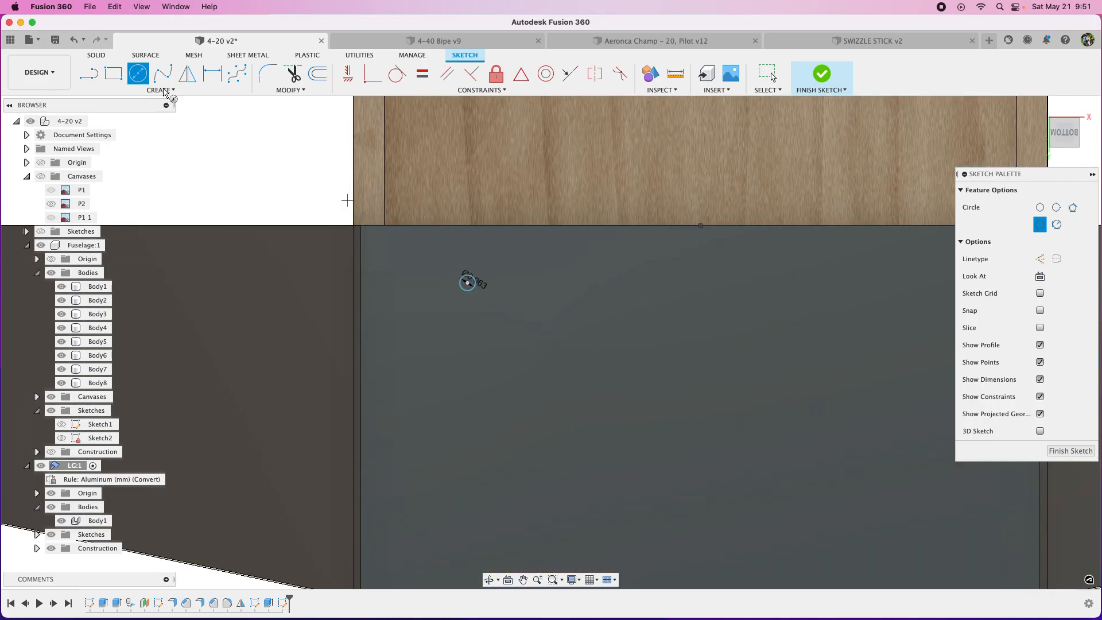
{"action": "left_click", "coordinate": [89, 72]}
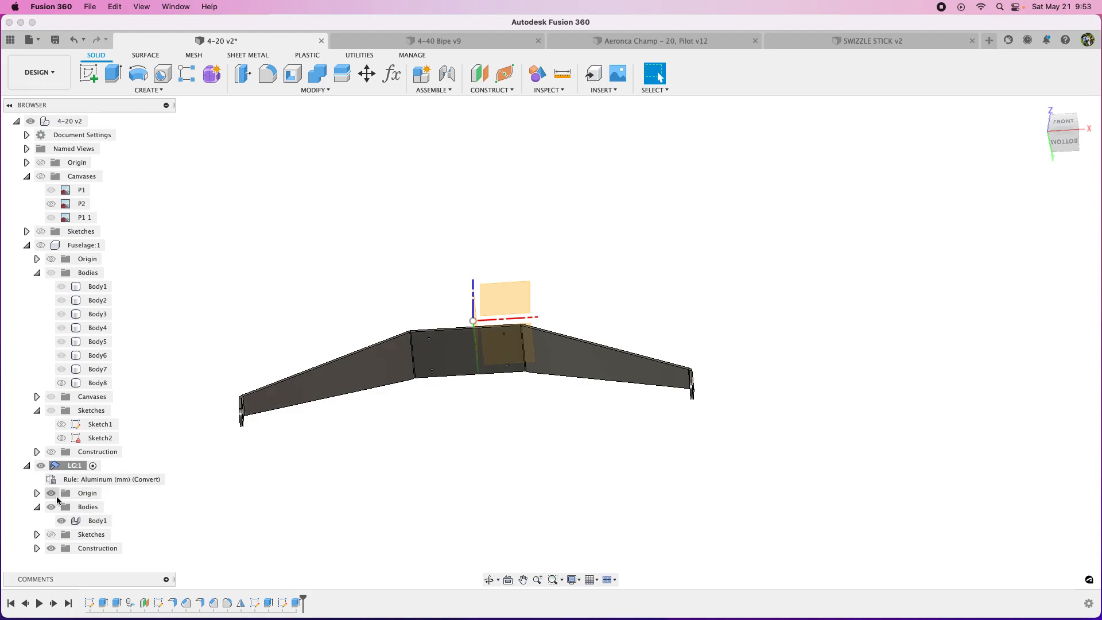
Step: Hide the landing gear component's origin and create a flat pattern with the mounting plate's face as the stationary face
{"action": "left_click", "coordinate": [52, 495]}
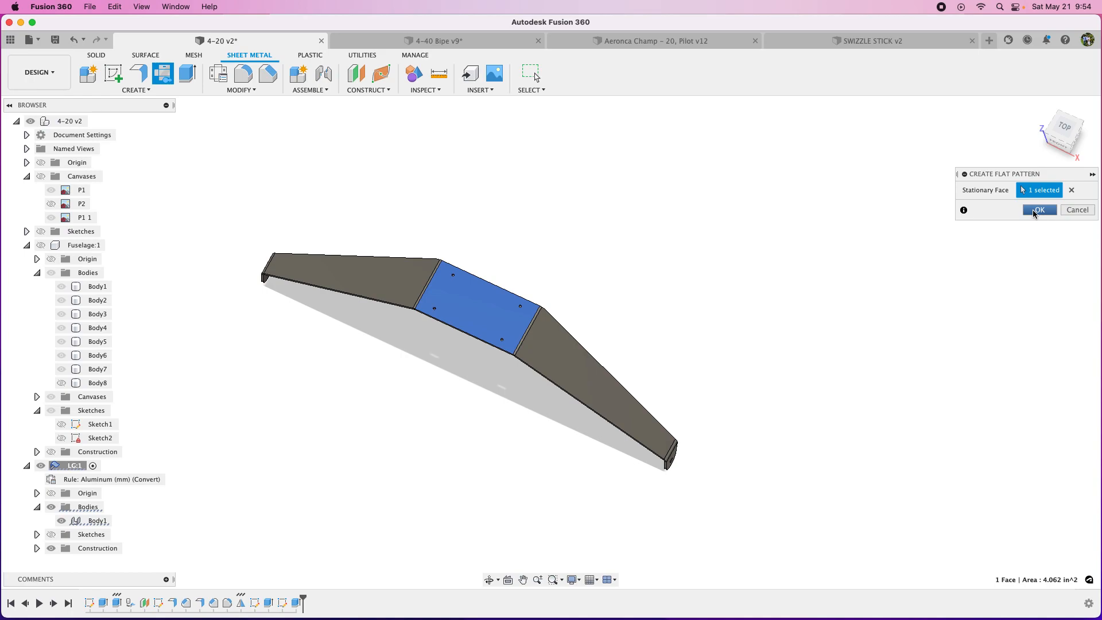
{"action": "left_click", "coordinate": [1036, 210]}
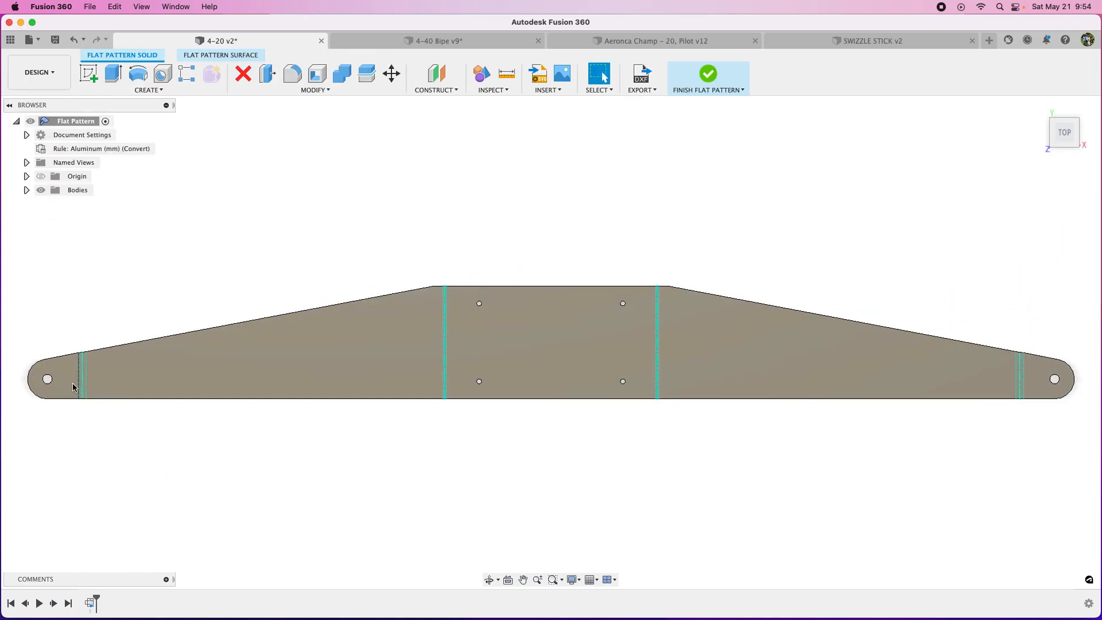
Step: Export the landing gear flat pattern as a DXF with splines converted to polylines
{"action": "scroll", "coordinate": [76, 386], "scroll_direction": "up", "scroll_amount": 5}
{"action": "scroll", "coordinate": [275, 386], "scroll_direction": "down", "scroll_amount": 7}
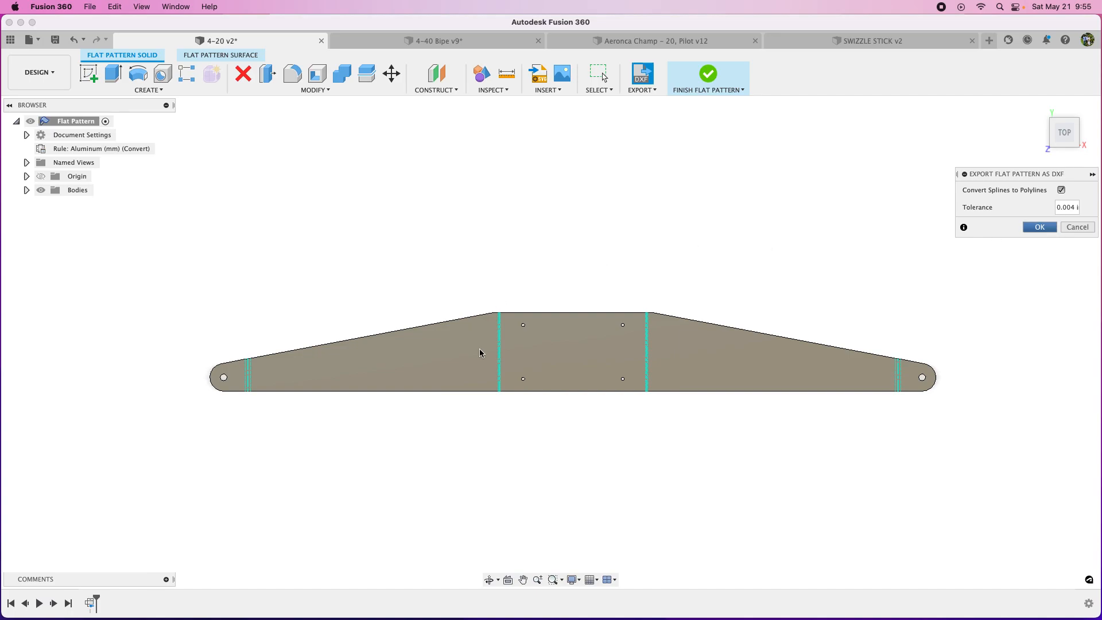
{"action": "key", "text": "Return"}
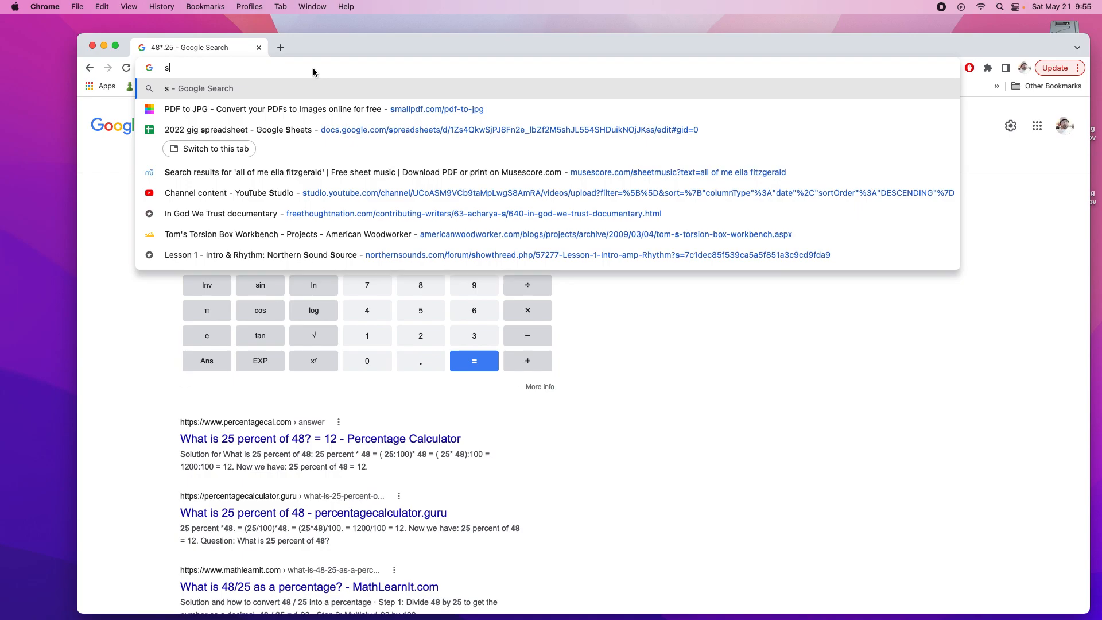
Step: Switch to Chrome, search for "send cut send" and open the SendCutSend site
{"action": "left_click", "coordinate": [314, 72]}
{"action": "type", "text": "send cut send"}
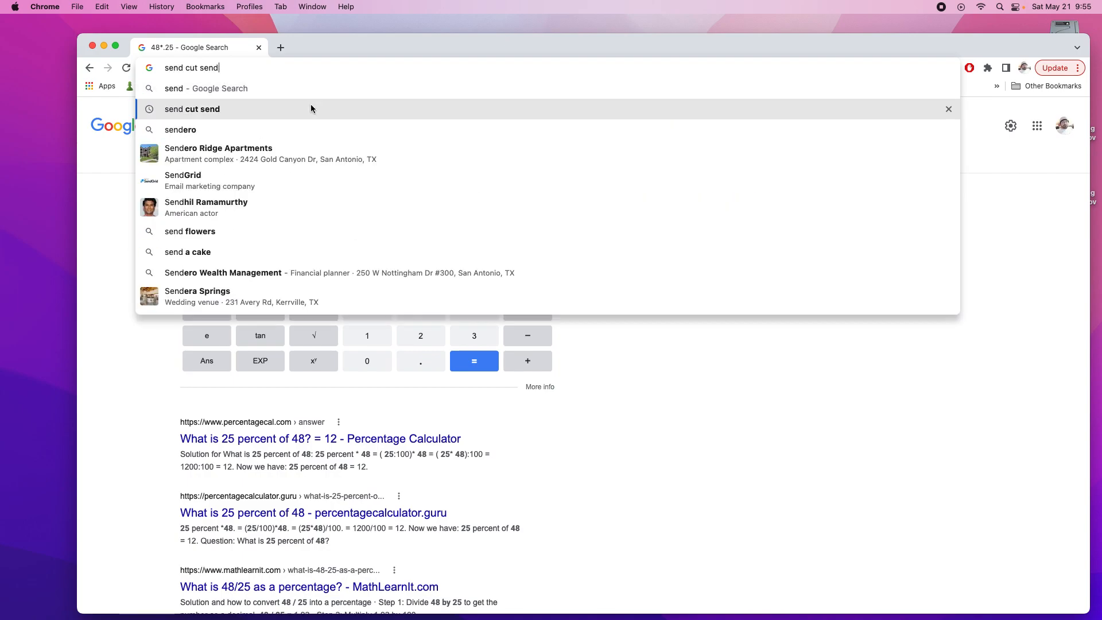
{"action": "left_click", "coordinate": [311, 104]}
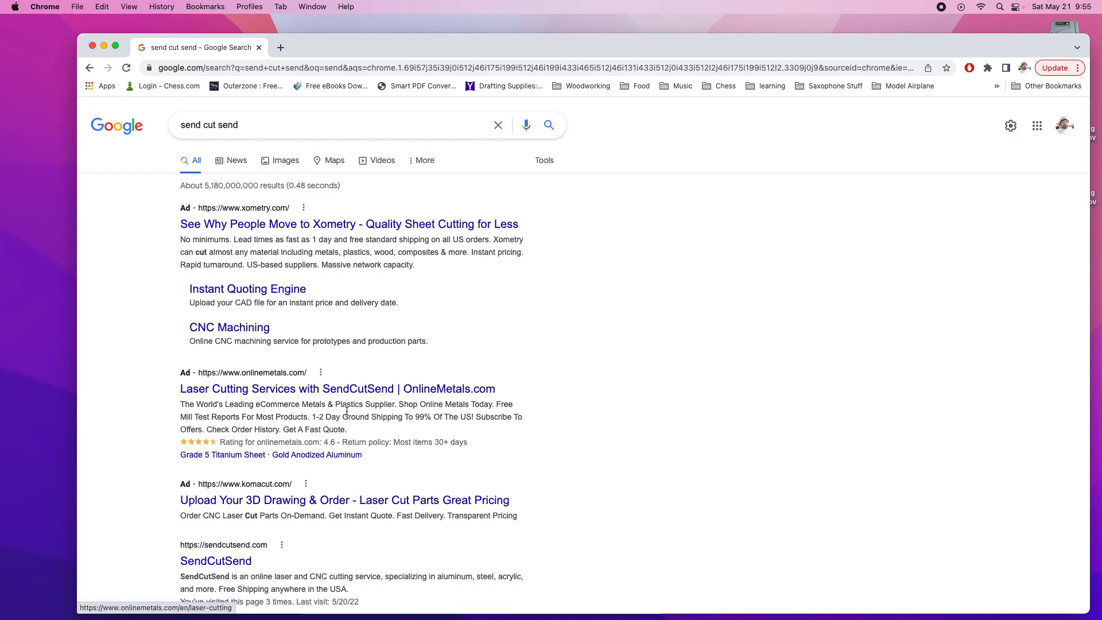
{"action": "scroll", "coordinate": [487, 357], "scroll_direction": "down", "scroll_amount": 1}
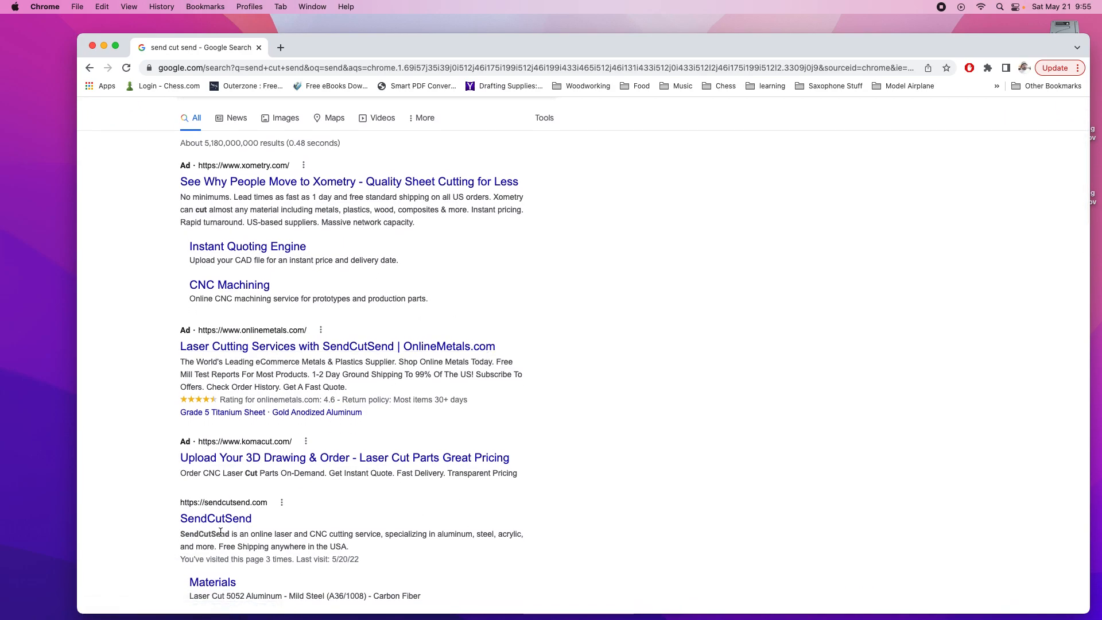
{"action": "left_click", "coordinate": [444, 367]}
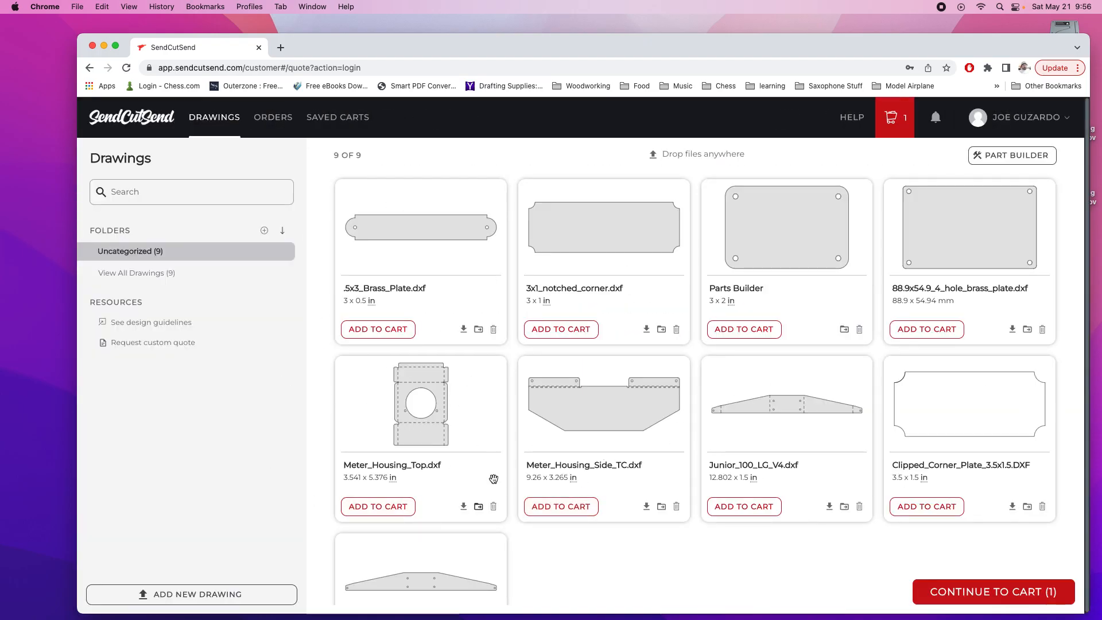
Step: Start adding a new drawing and browse to the Documents folder for the DXF file
{"action": "scroll", "coordinate": [464, 435], "scroll_direction": "down", "scroll_amount": 3}
{"action": "left_click", "coordinate": [191, 594]}
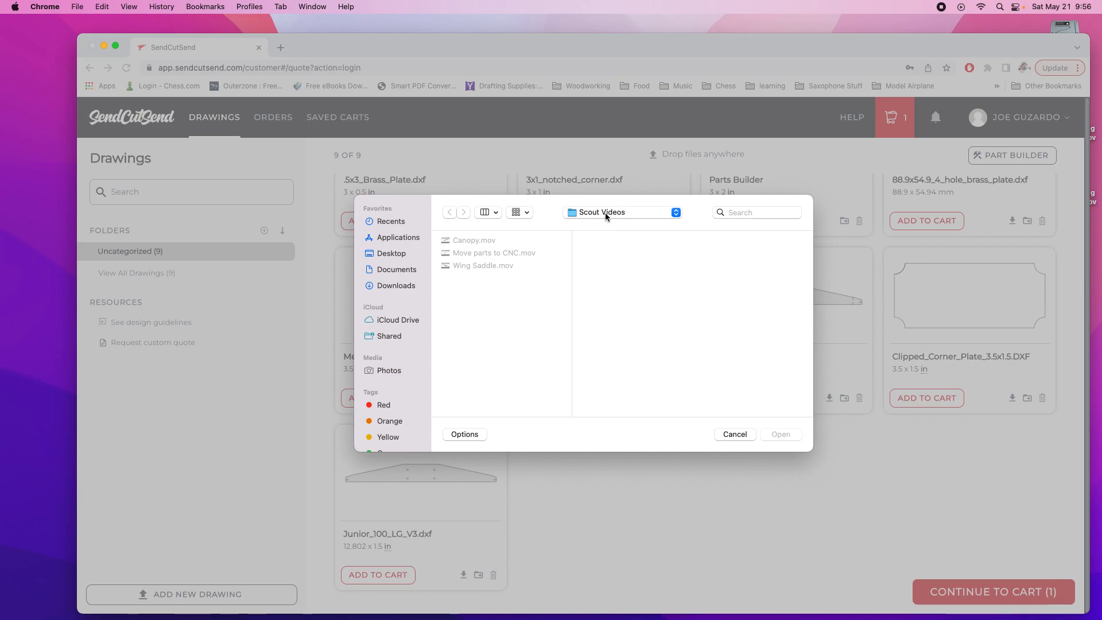
{"action": "left_click", "coordinate": [608, 212]}
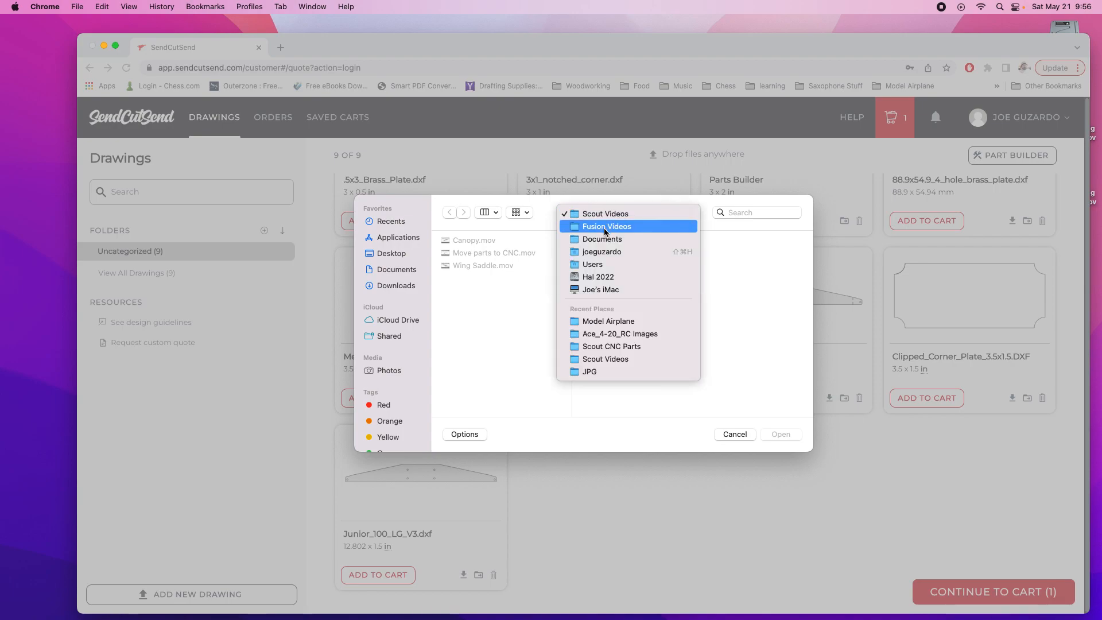
{"action": "left_click", "coordinate": [603, 239]}
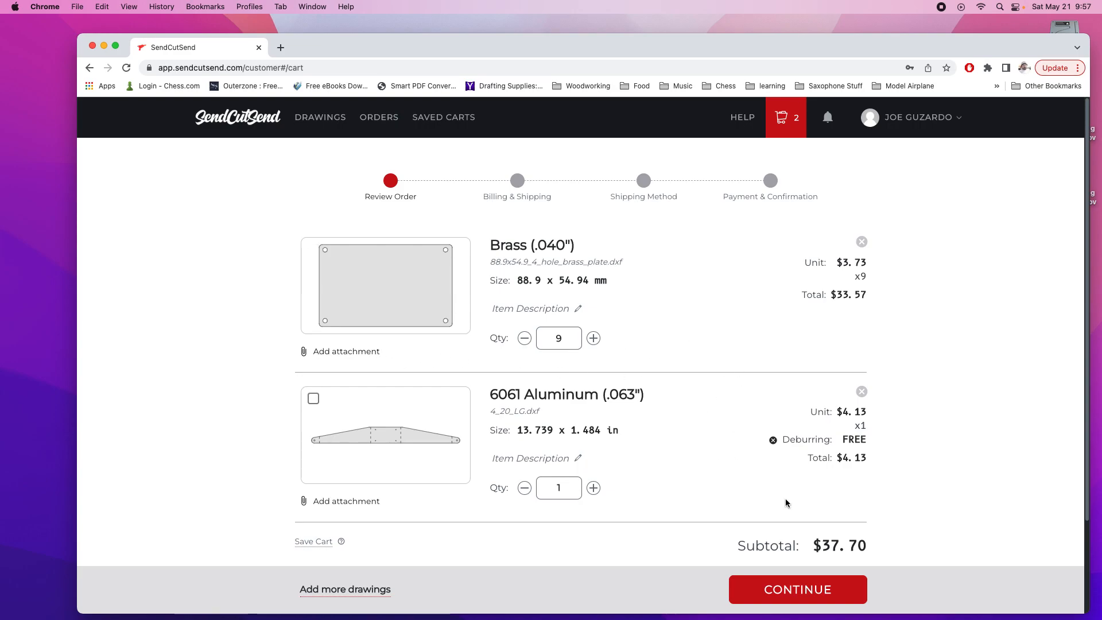
Step: Delete the brass plate from the cart and set the 6061 aluminum landing gear's quantity to 10
{"action": "left_click", "coordinate": [862, 242]}
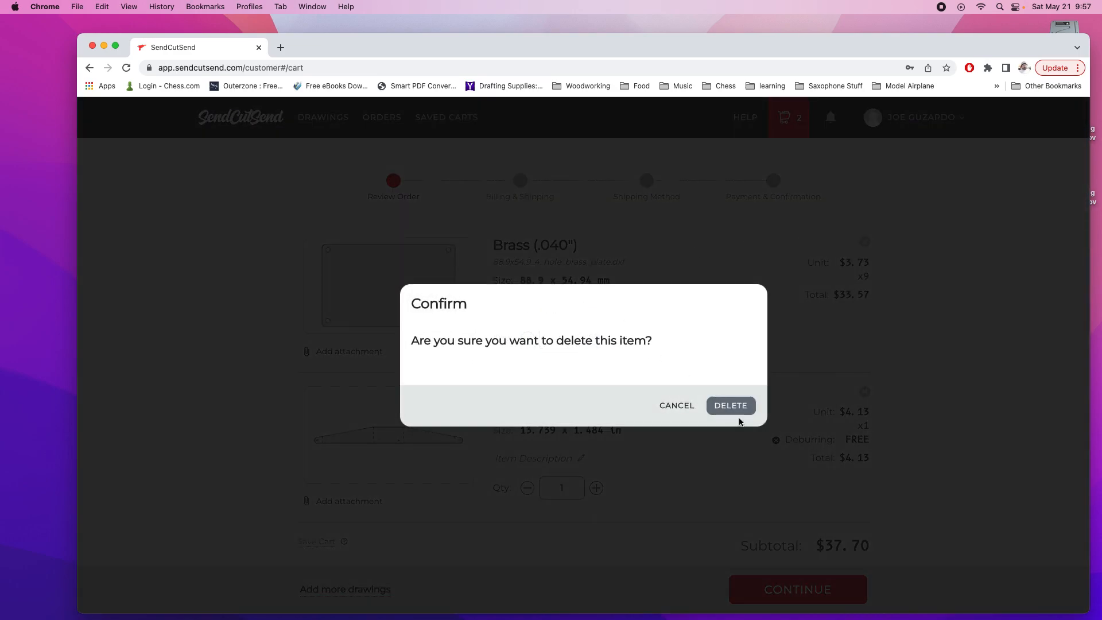
{"action": "left_click", "coordinate": [730, 406]}
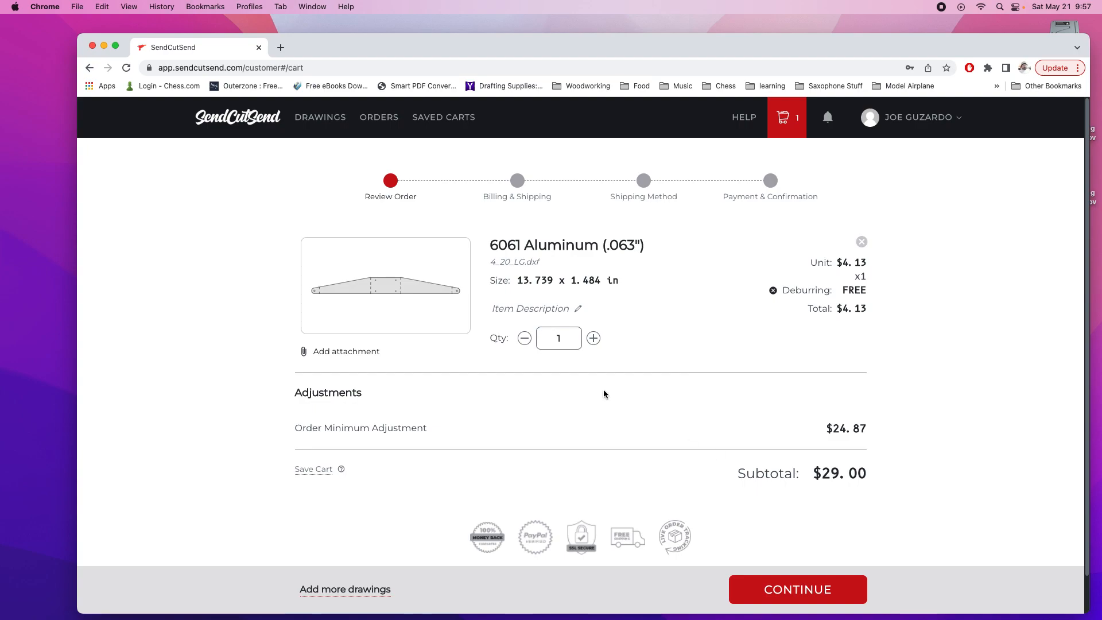
{"action": "type", "text": "10"}
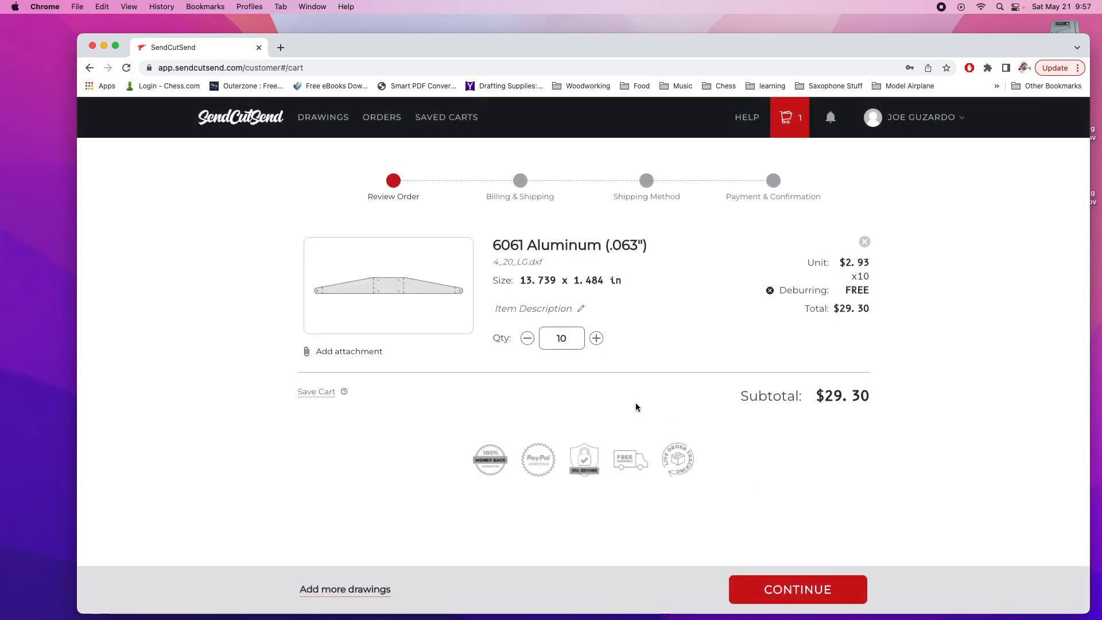